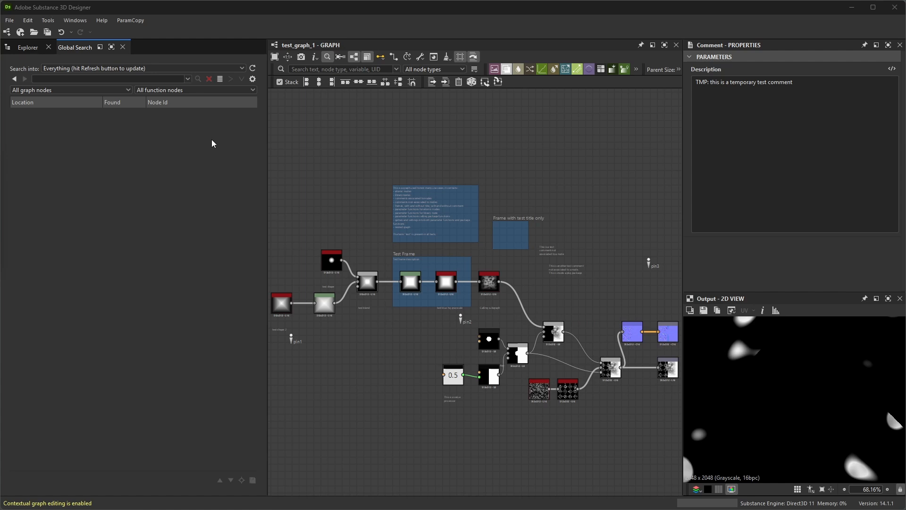
Run a global search over everything using the predefined "Param functions" query.
left_click(188, 79)
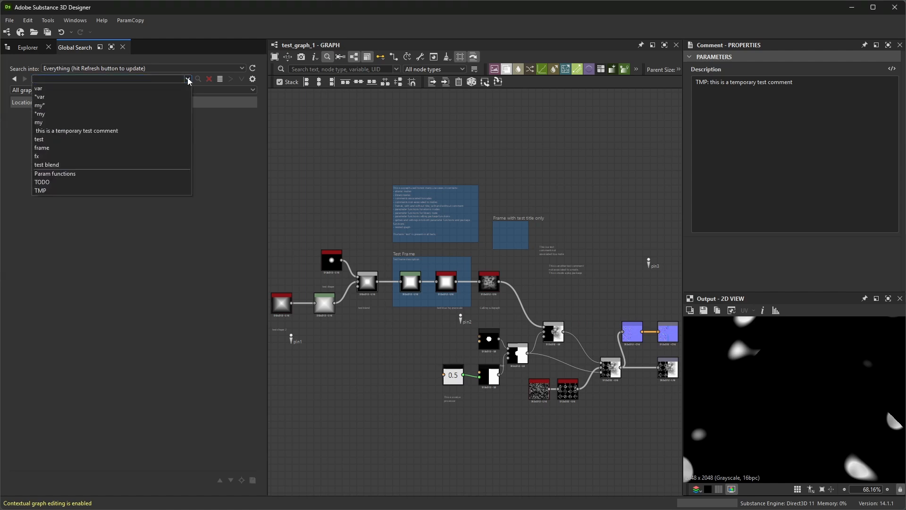
left_click(73, 173)
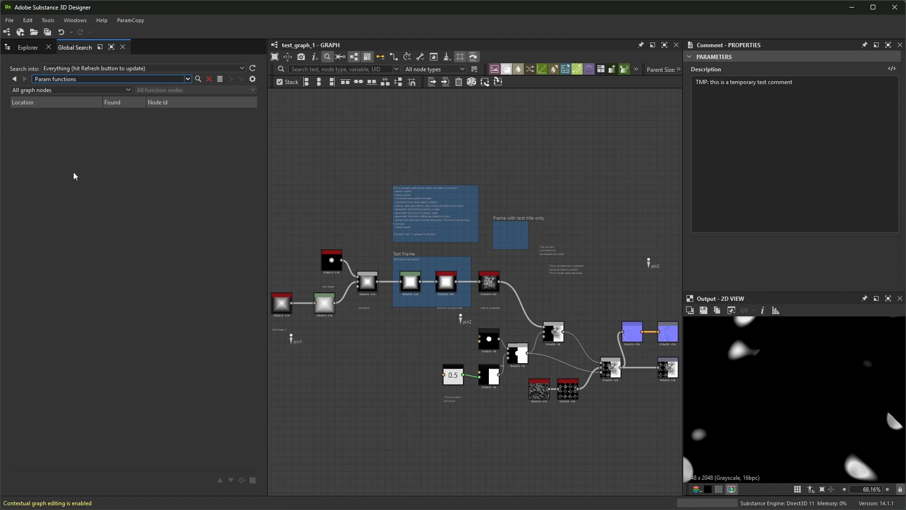
left_click(198, 78)
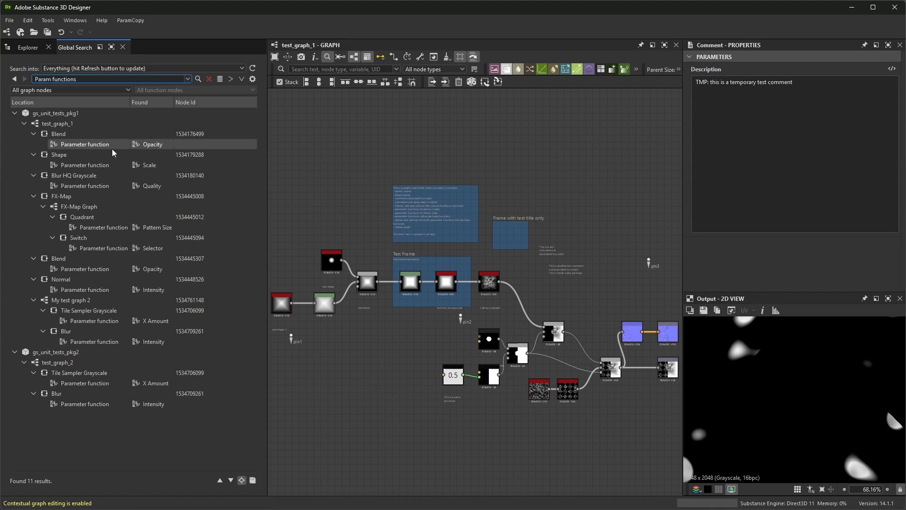
Show the first Blend result of test_graph_1 in the graph and inspect its Opacity parameter function.
right_click(63, 135)
left_click(77, 151)
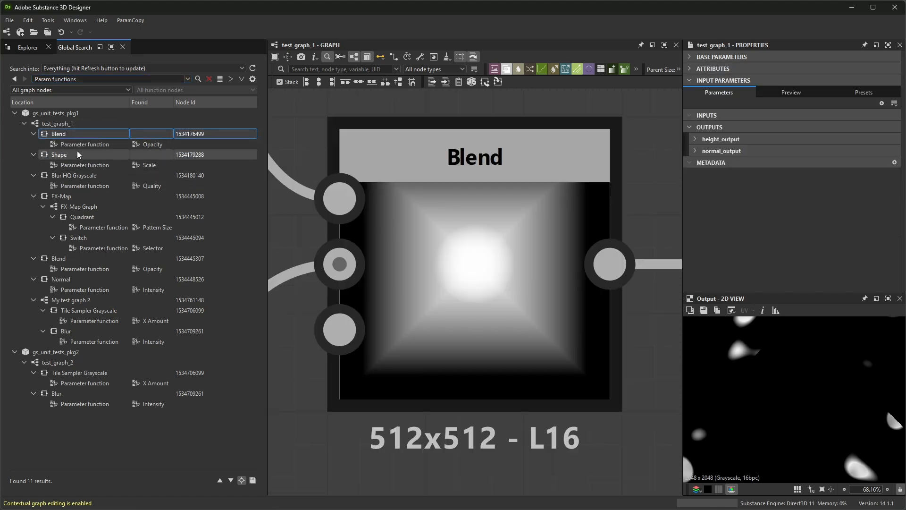
left_click(457, 207)
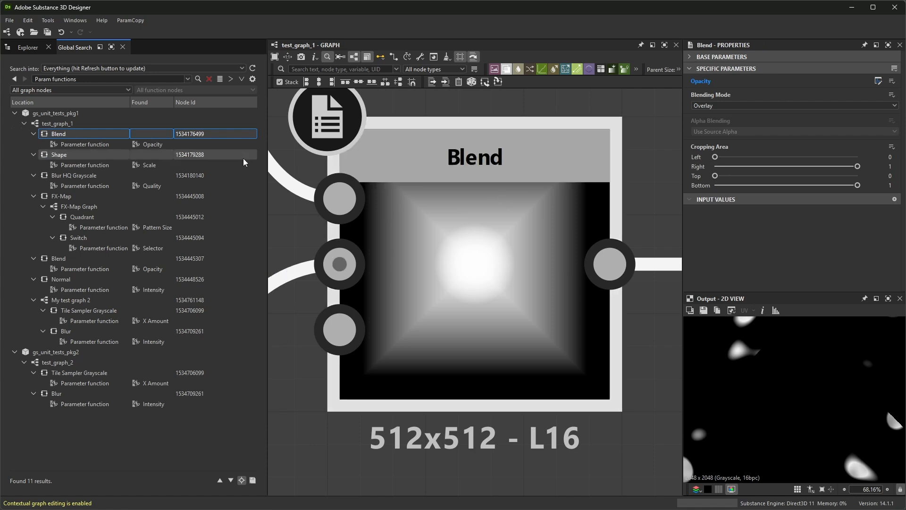
left_click(141, 142)
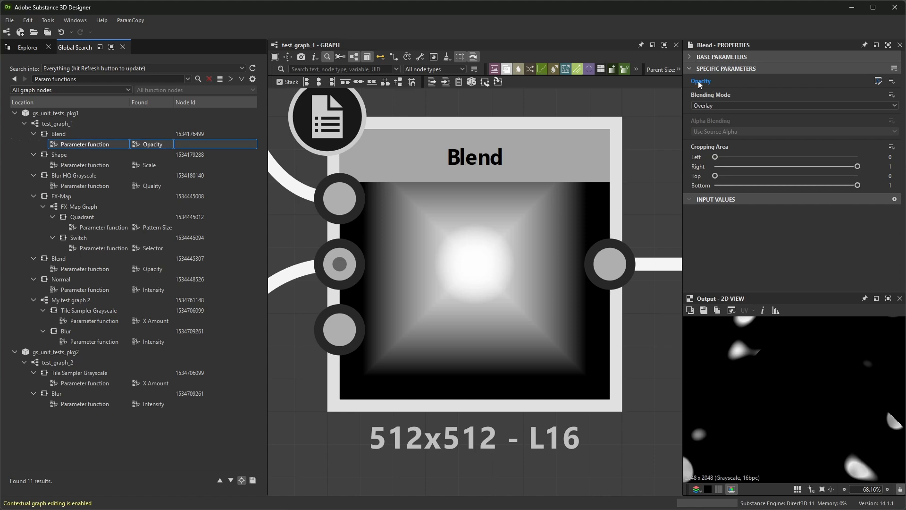
Show the Shape result in the graph view to inspect its Scale parameter function.
left_click(61, 155)
right_click(61, 155)
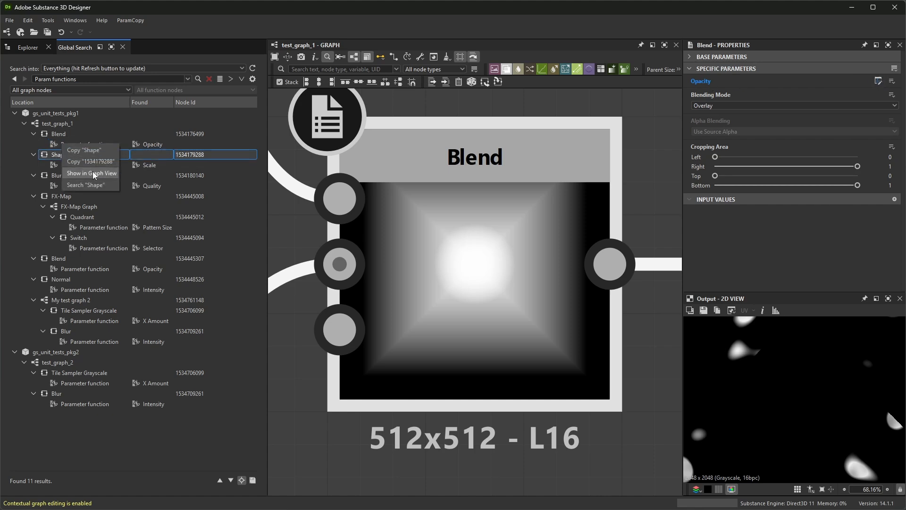
left_click(102, 173)
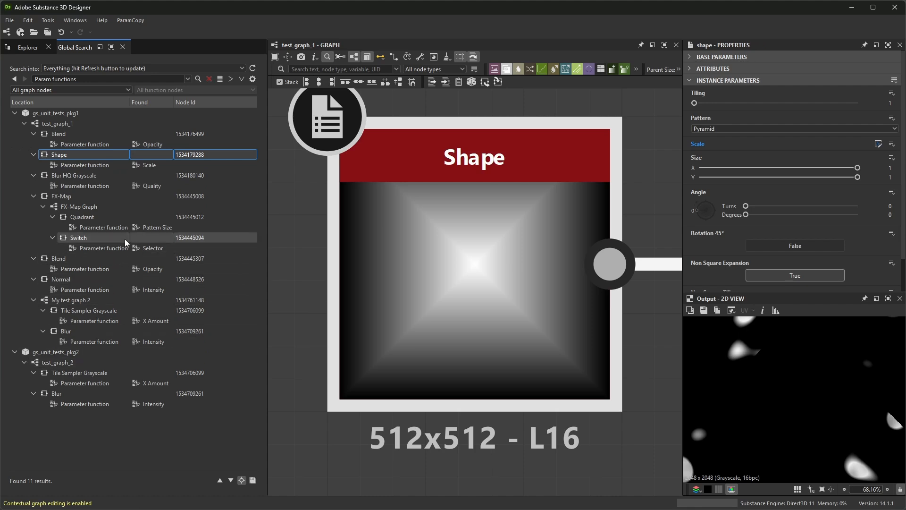
Examine the parameters of the Blend, Levels and Blur HQ Grayscale nodes in test_graph_1 for parameter functions.
scroll(489, 273, "down", 5)
left_click(465, 241)
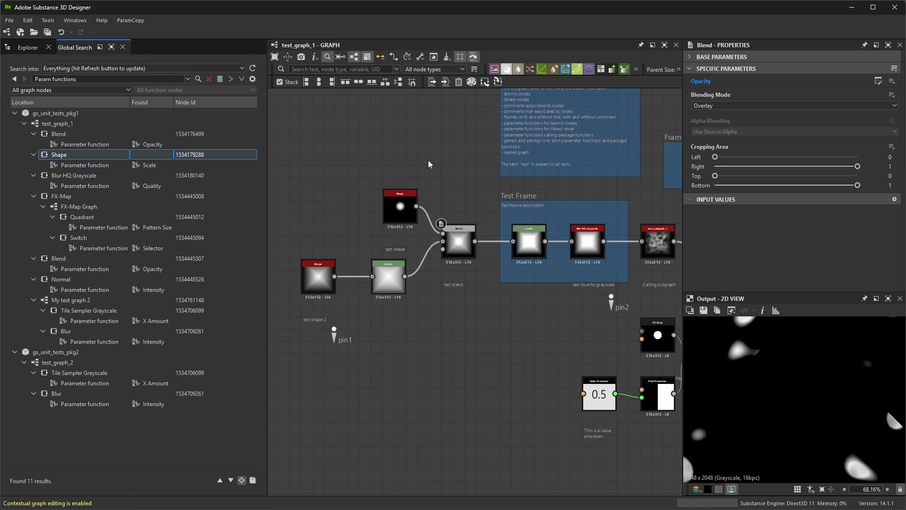
scroll(428, 160, "down", 2)
left_click(400, 191)
left_click(497, 217)
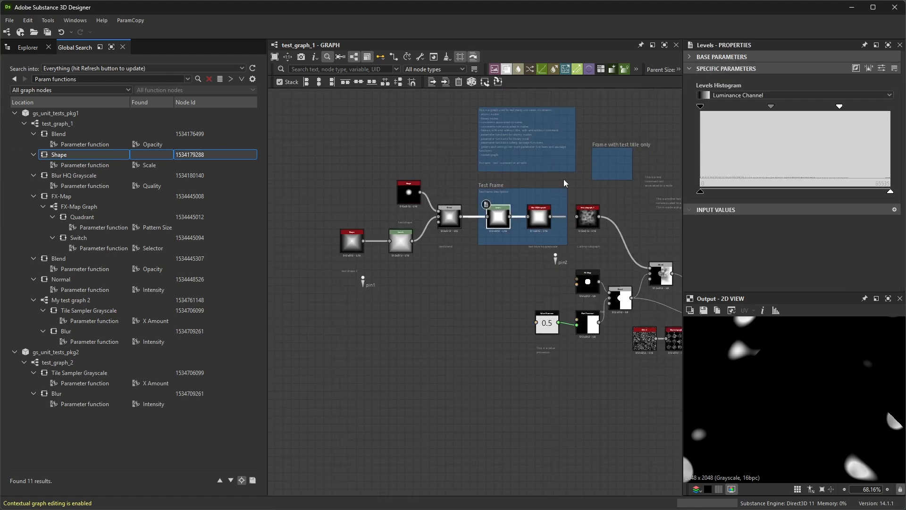
left_click(538, 217)
middle_click_drag(543, 219, 504, 228)
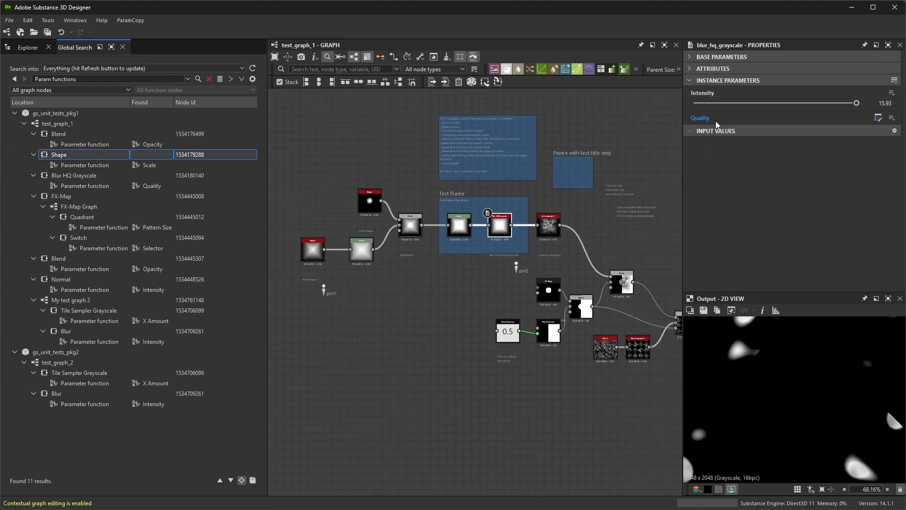
scroll(420, 180, "down", 2)
left_click(420, 180)
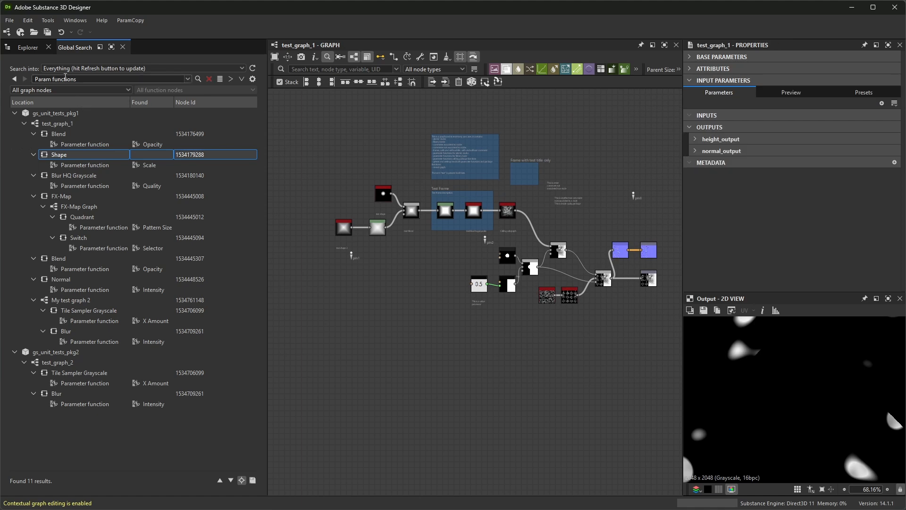
Restrict the graph node filter to Blend and repeat the "Param functions" search.
left_click(129, 90)
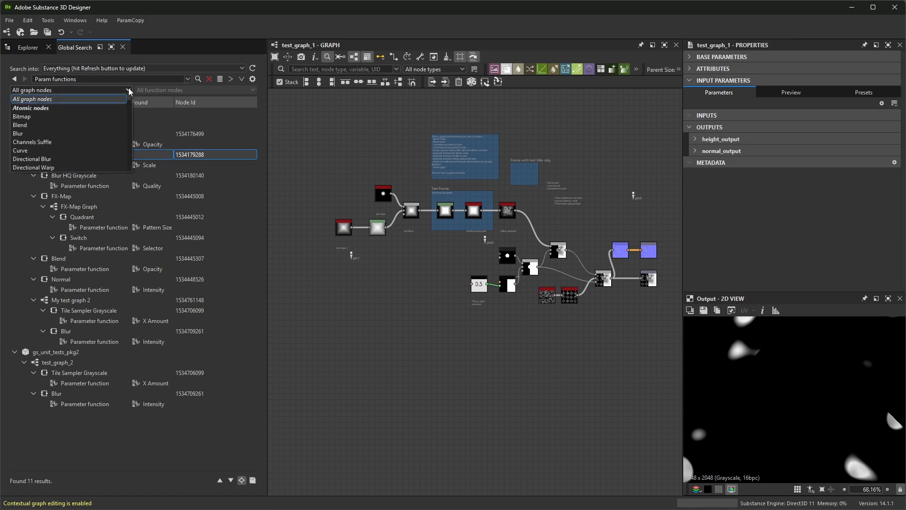
left_click(29, 127)
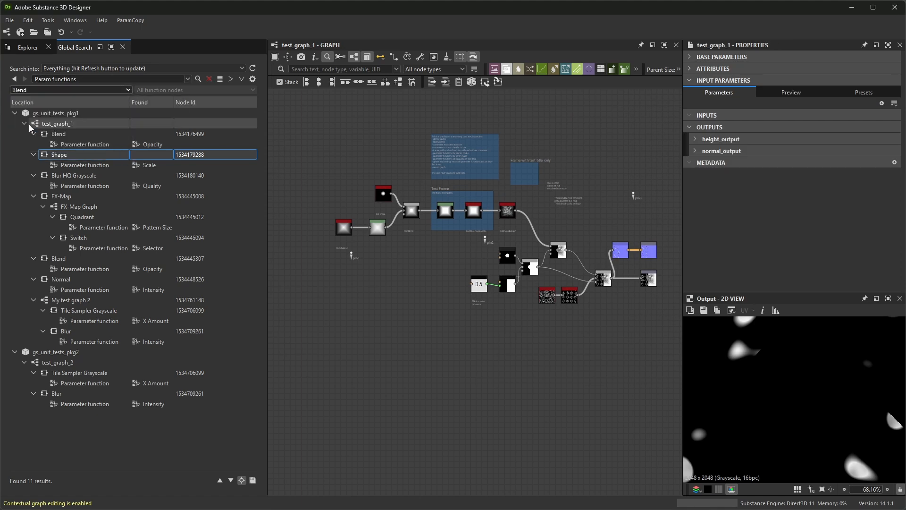
left_click(198, 80)
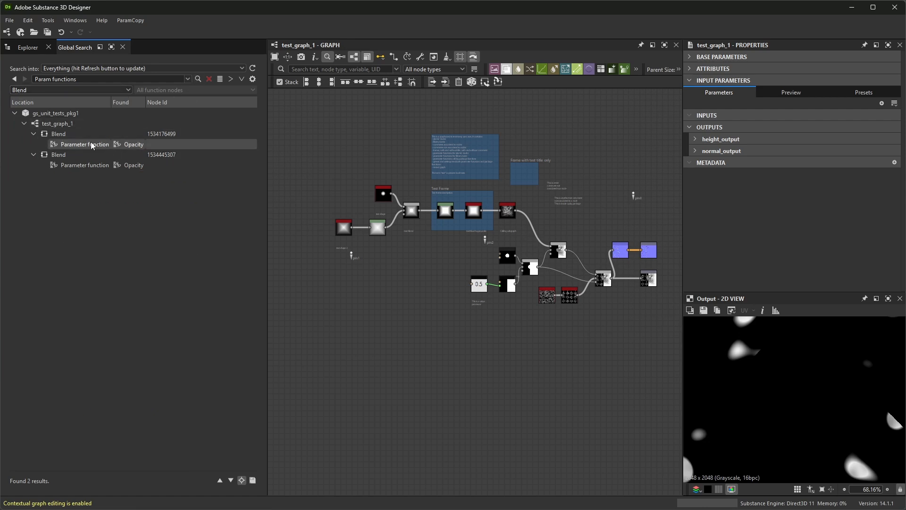
scroll(397, 158, "up", 1)
middle_click_drag(413, 161, 380, 142)
scroll(379, 145, "down", 1)
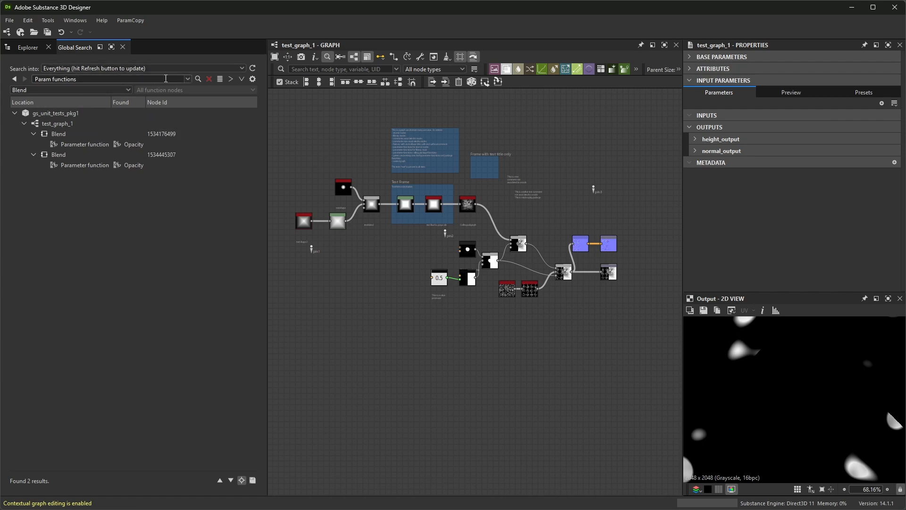
Search globally for the variable $pos with the graph node filter set back to all graph nodes.
triple_click(104, 79)
type("$pos")
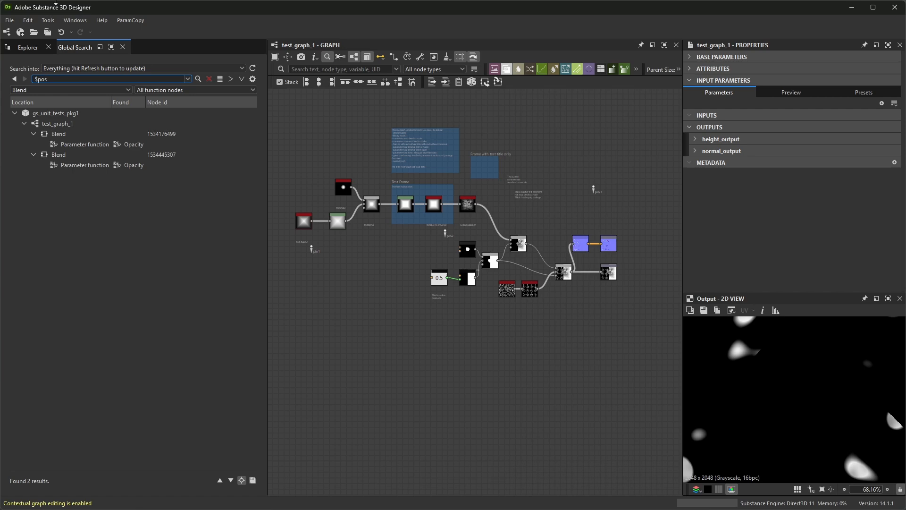
left_click(127, 90)
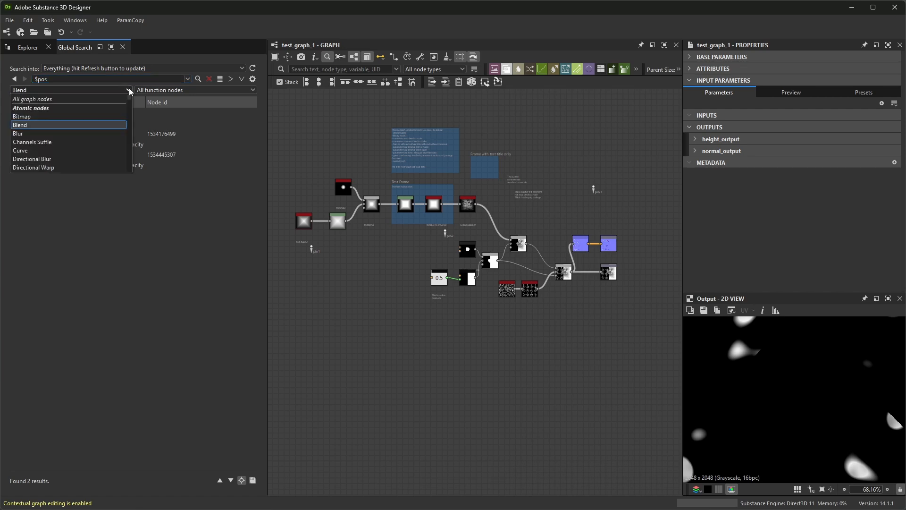
left_click(97, 100)
left_click(198, 79)
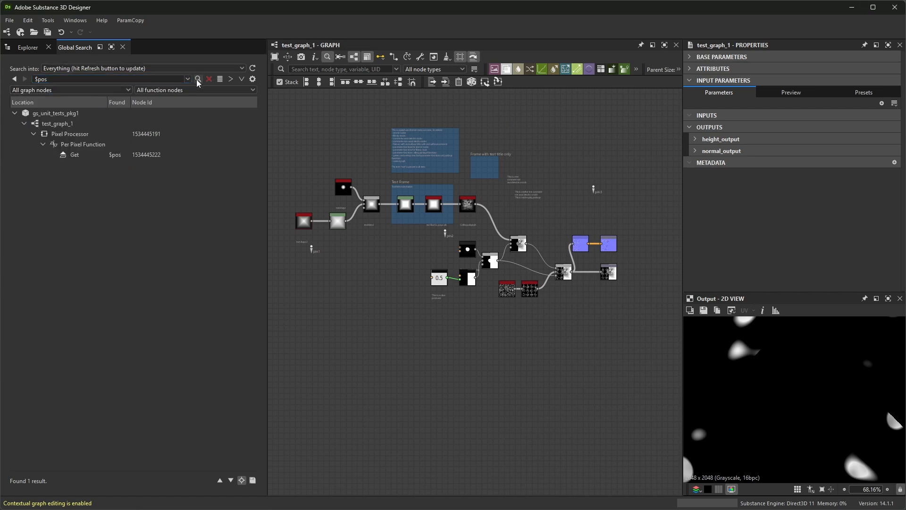
Show the Pixel Processor node that contains the $pos result in the graph view.
left_click(96, 154)
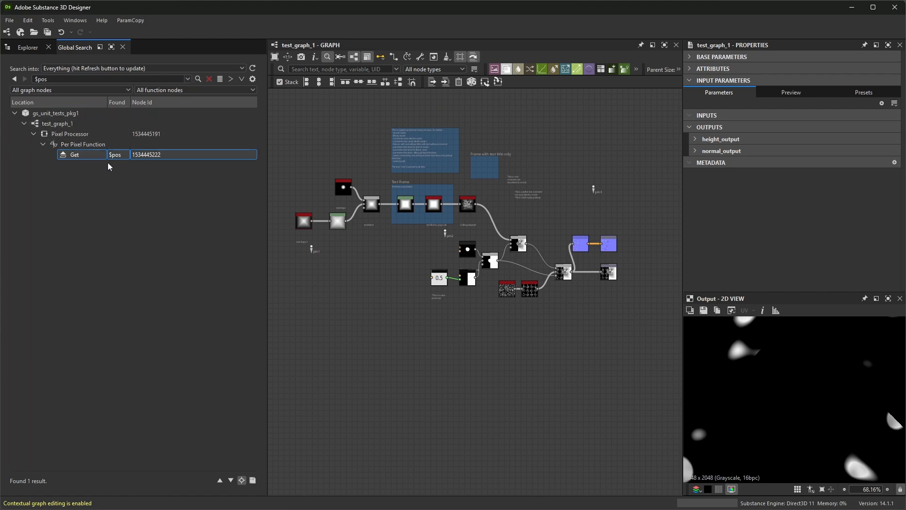
left_click(88, 145)
left_click(72, 134)
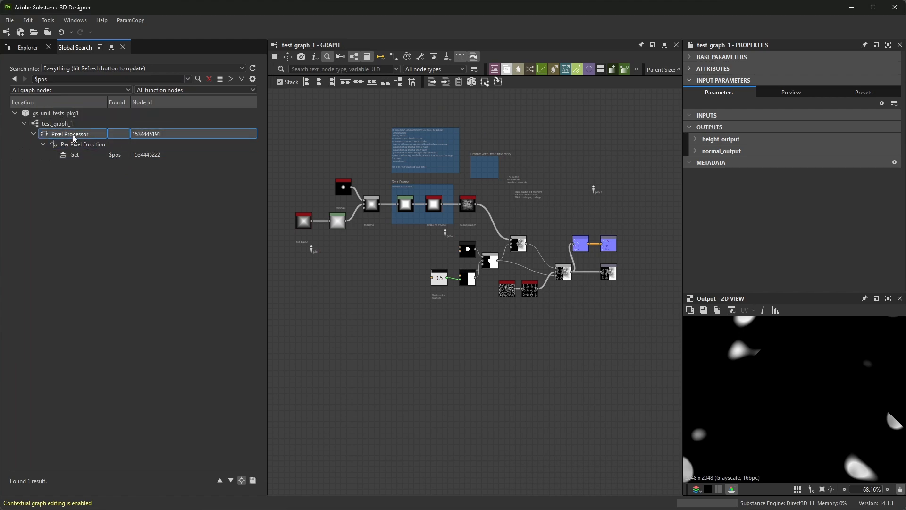
right_click(71, 134)
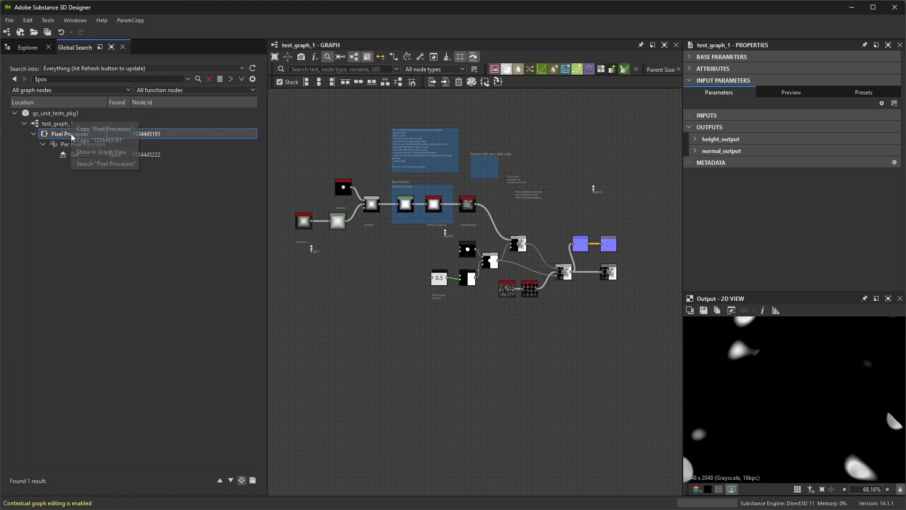
left_click(95, 152)
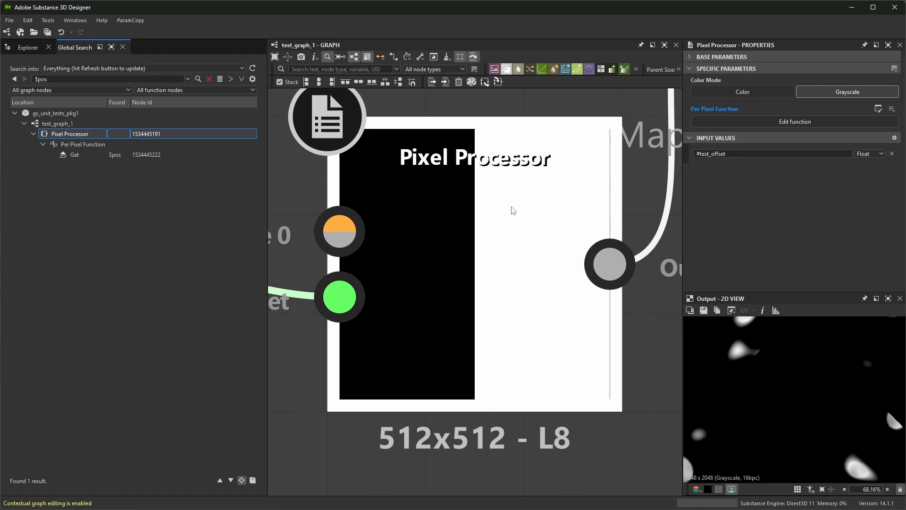
Open the Pixel Processor's per pixel function and look at its $pos Get Float2 node.
left_click(804, 120)
left_click(347, 185)
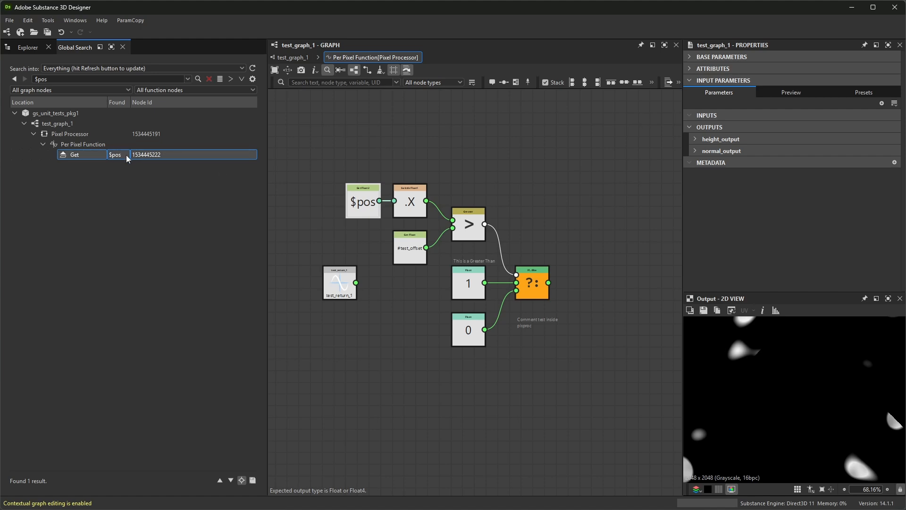
scroll(348, 186, "up", 1)
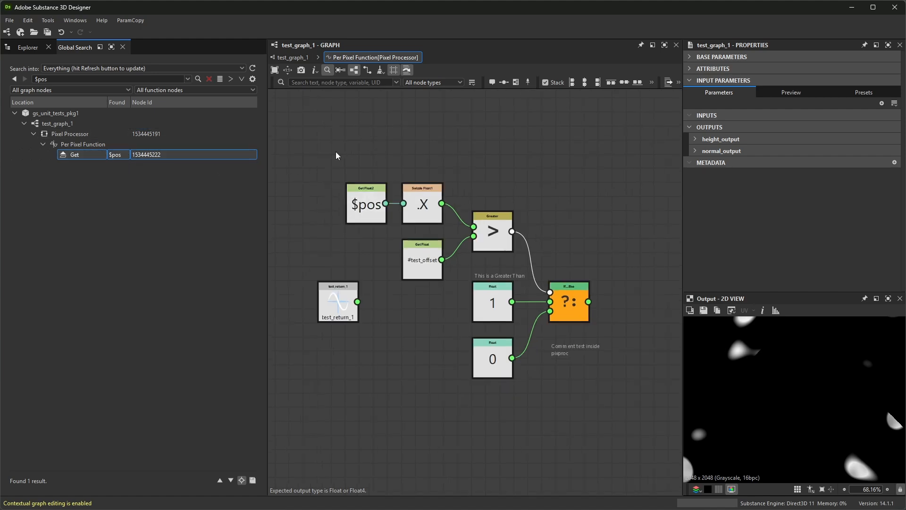
Copy the $pos Get node's ID from the results, locate the node with the graph search, and clear that search.
right_click(143, 153)
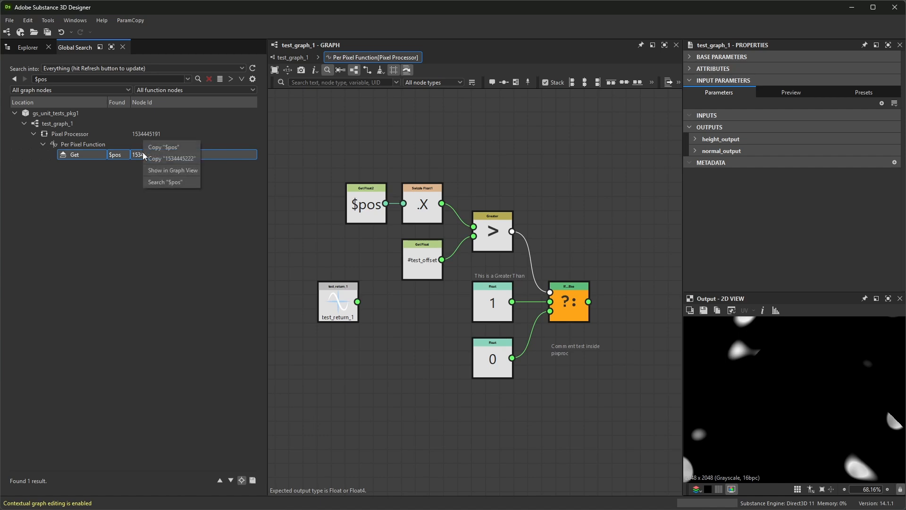
left_click(156, 157)
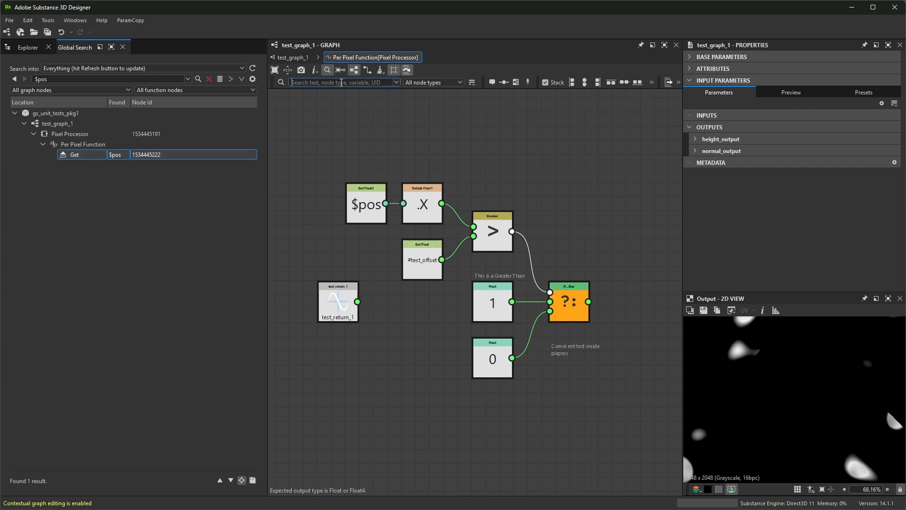
key("ctrl+v")
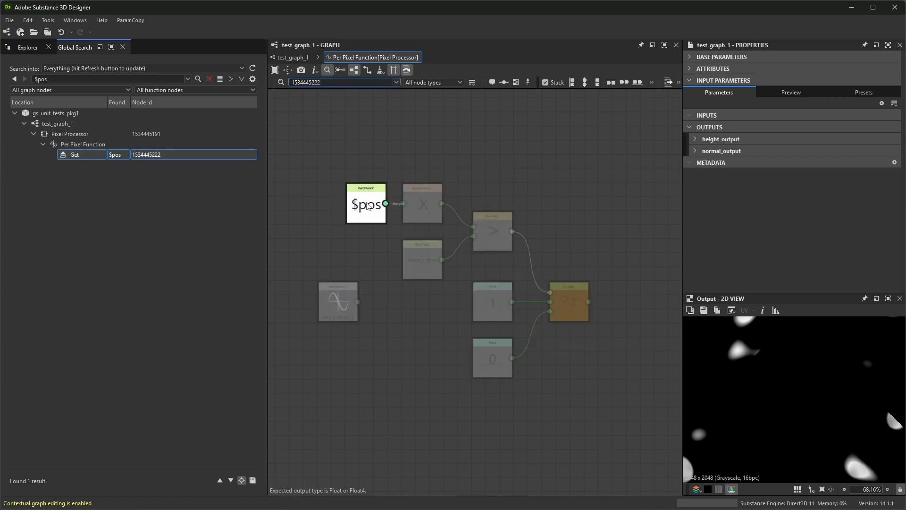
double_click(333, 83)
key("BackSpace")
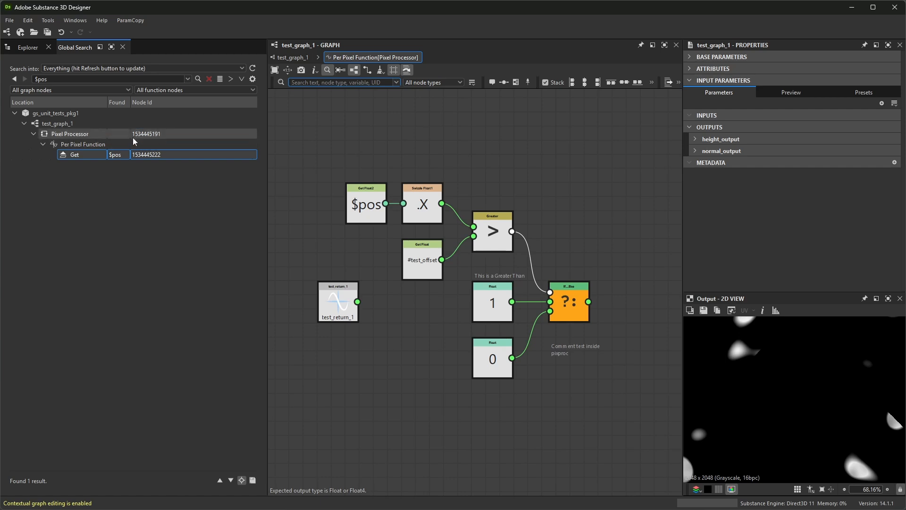
Restrict the function node filter to Greater and repeat the global search for $pos.
left_click(181, 89)
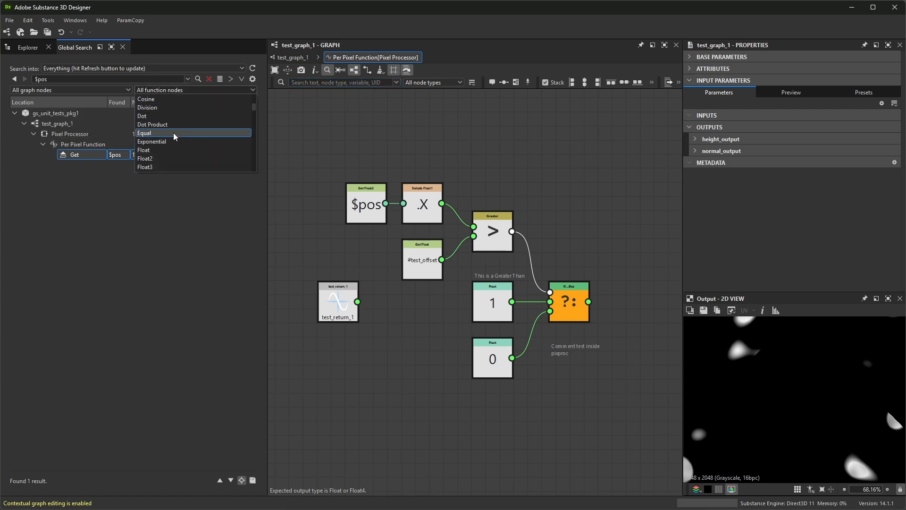
scroll(174, 135, "down", 5)
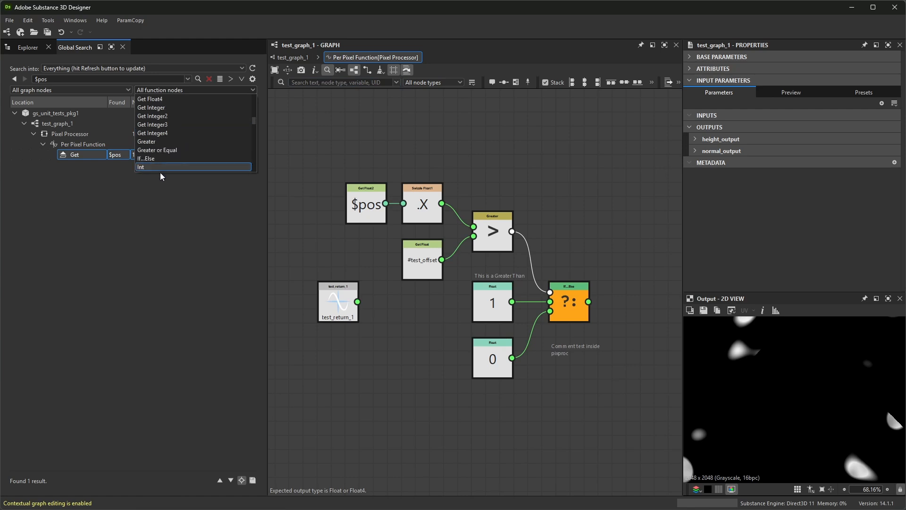
left_click(161, 116)
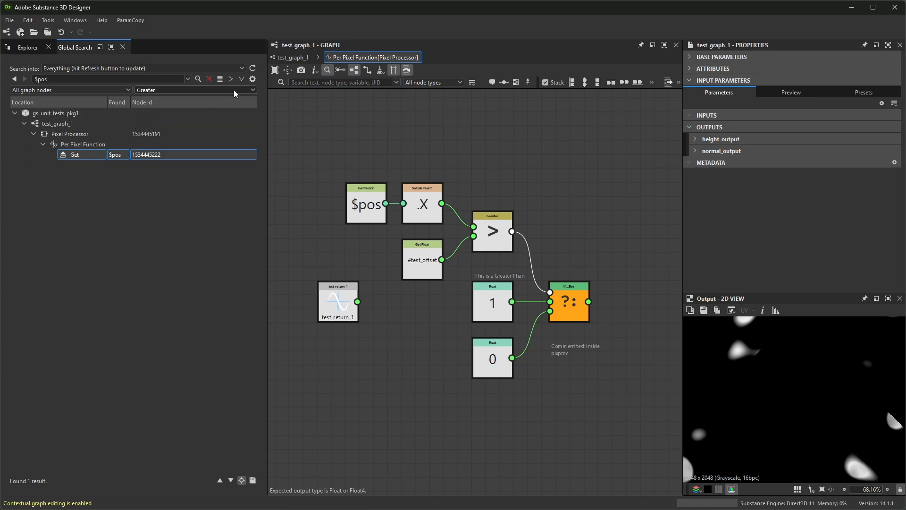
left_click(198, 79)
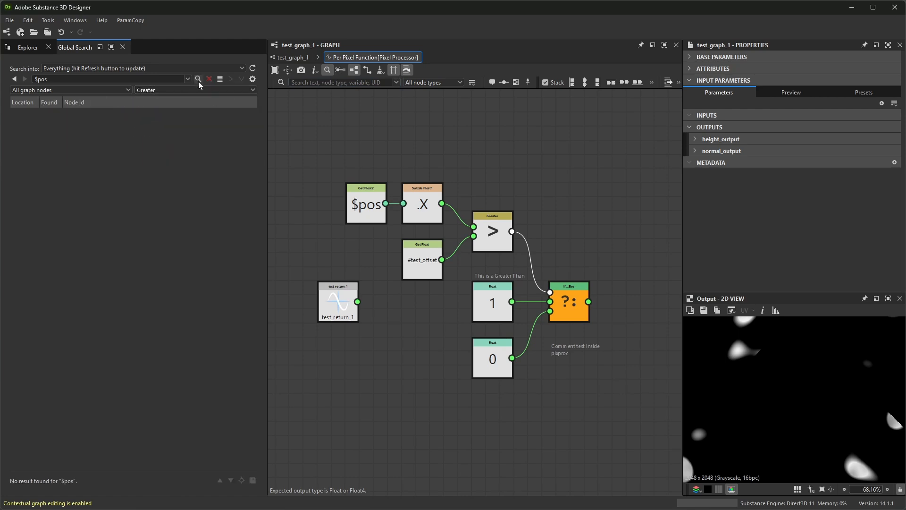
Clear the global search text and search for Greater function nodes by the filter alone.
left_click_drag(155, 79, 2, 72)
key("BackSpace")
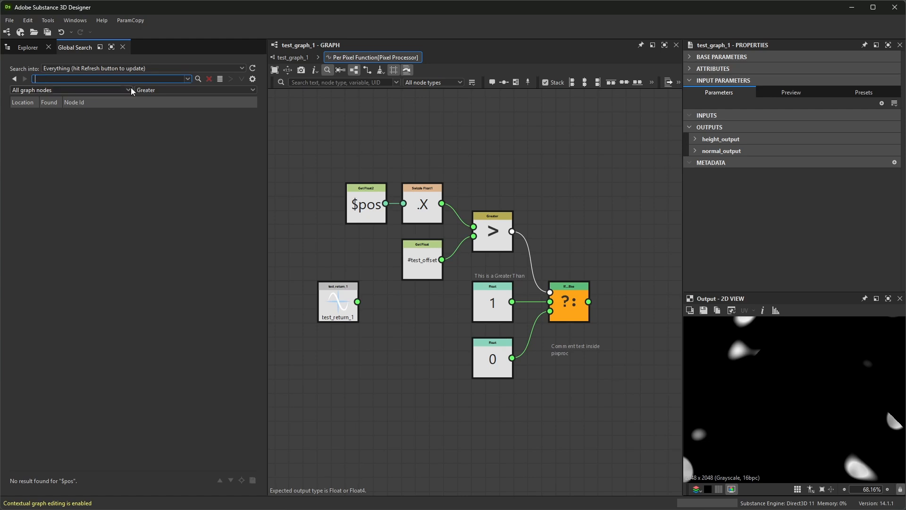
left_click(196, 79)
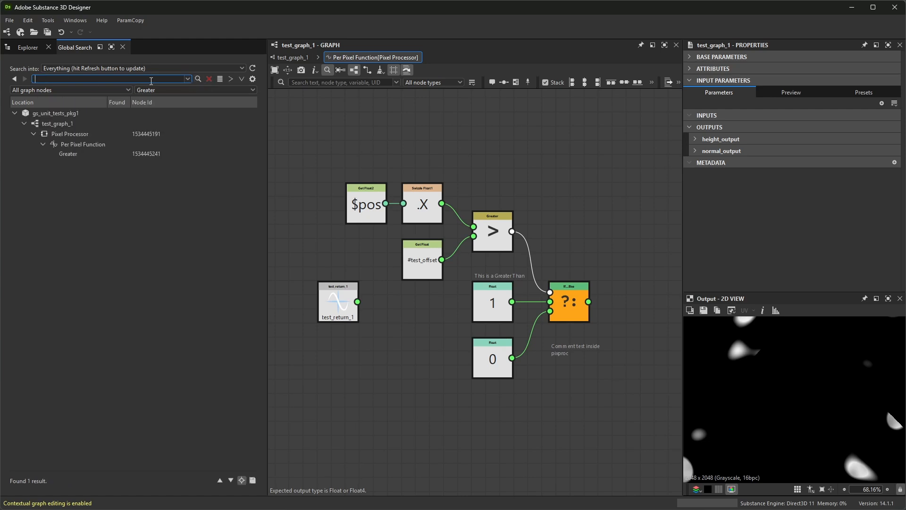
Copy the Greater node's ID from the results, locate the node with the graph search, and clear that search.
left_click(86, 154)
right_click(146, 152)
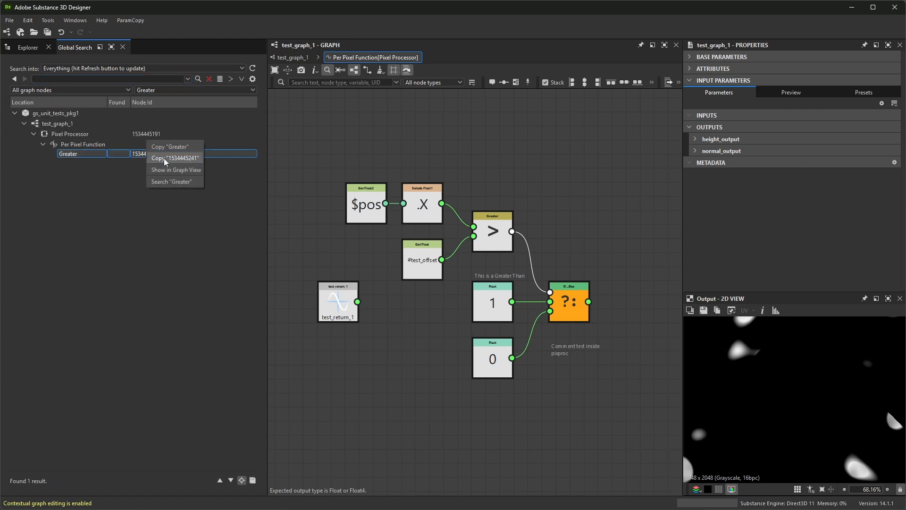
left_click(164, 158)
key("ctrl+v")
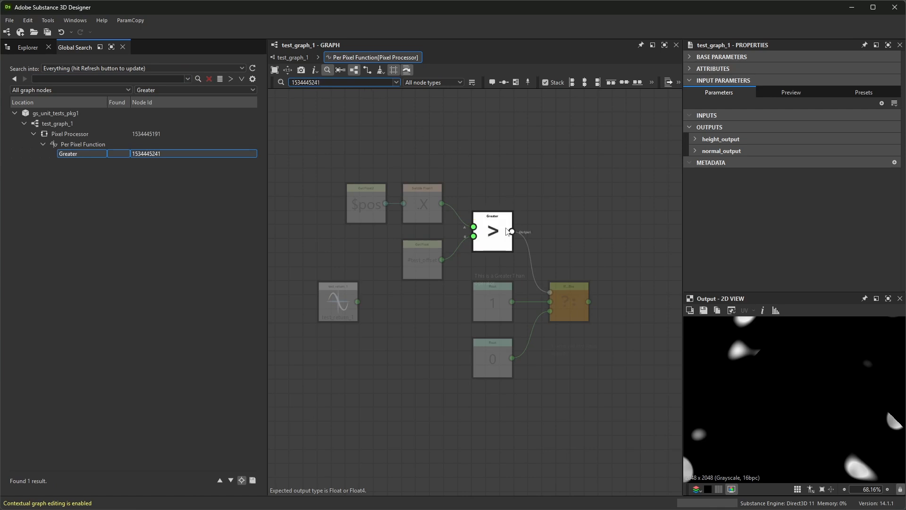
scroll(493, 224, "down", 3)
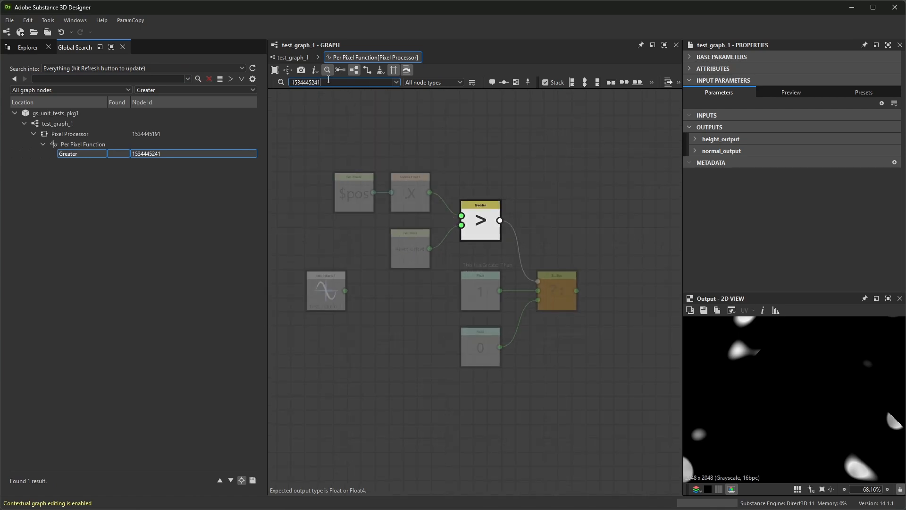
left_click_drag(328, 82, 270, 100)
key("BackSpace")
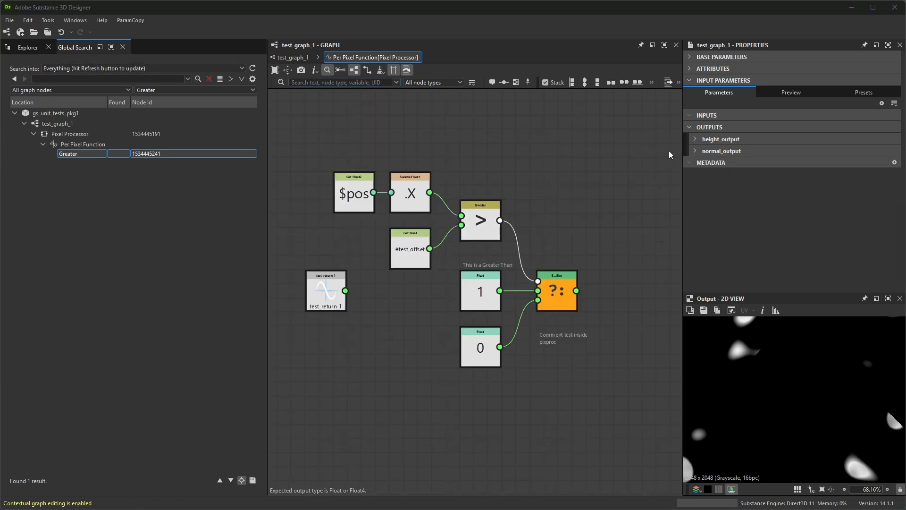
Search globally for test_return_1 with the function node filter reset to All function nodes.
left_click(95, 78)
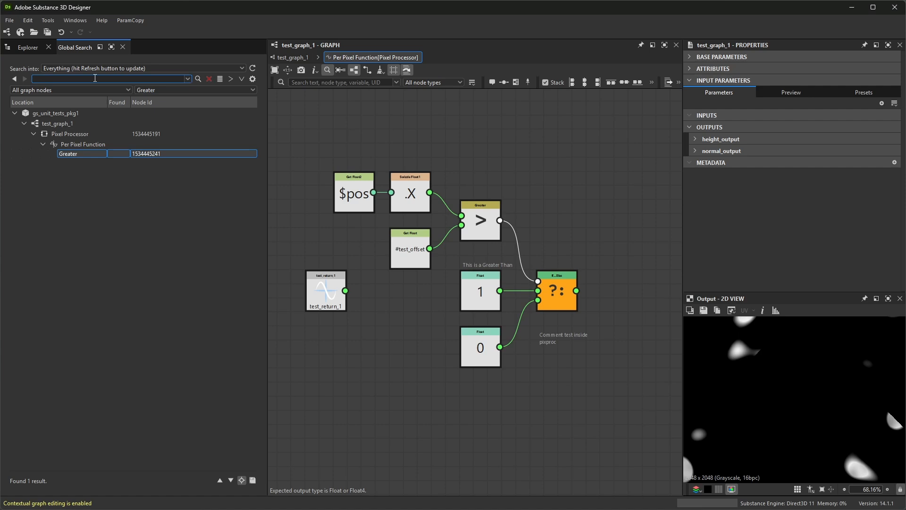
type("test_return_1")
left_click(198, 79)
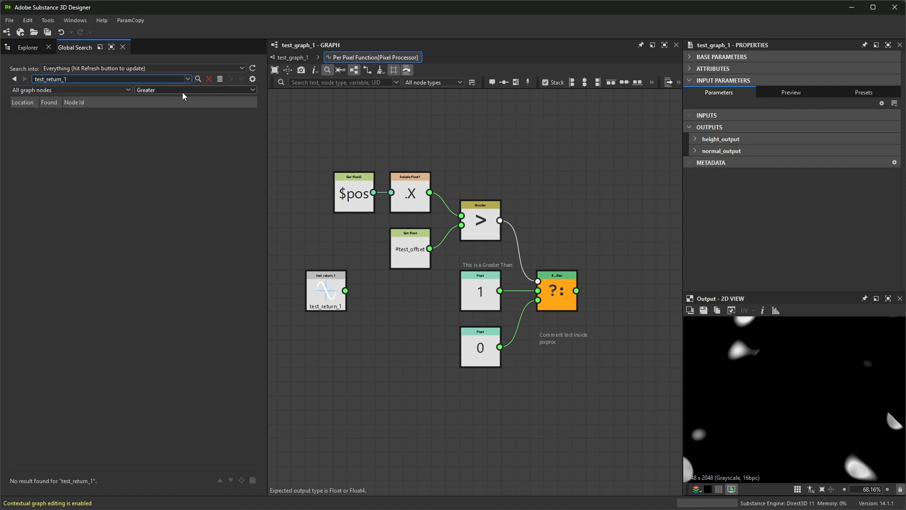
left_click(182, 90)
scroll(181, 100, "up", 5)
left_click(188, 99)
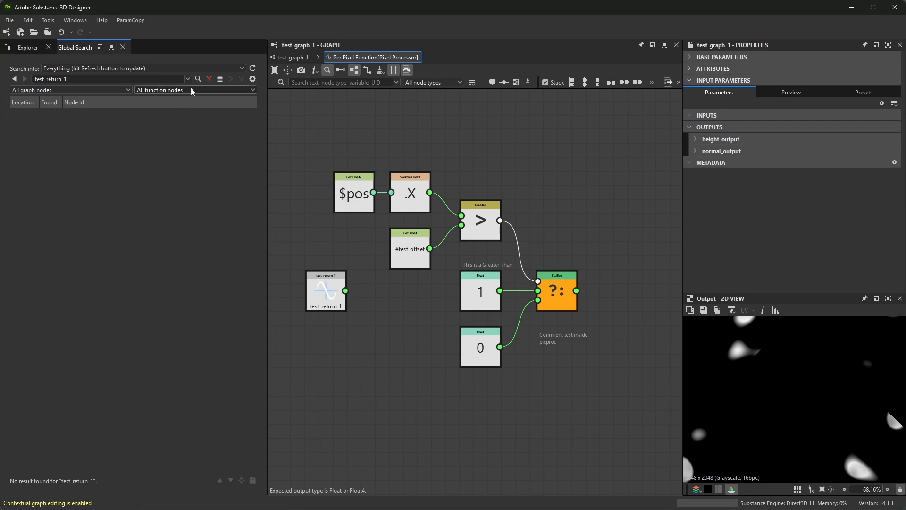
left_click(198, 79)
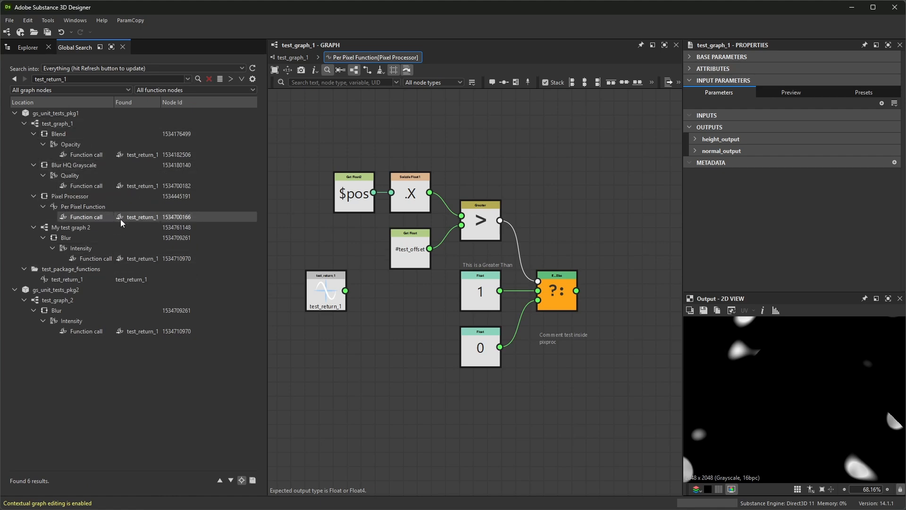
Restrict the graph node filter to Pixel Processor and repeat the global search for test_return_1.
left_click(71, 89)
scroll(84, 123, "down", 3)
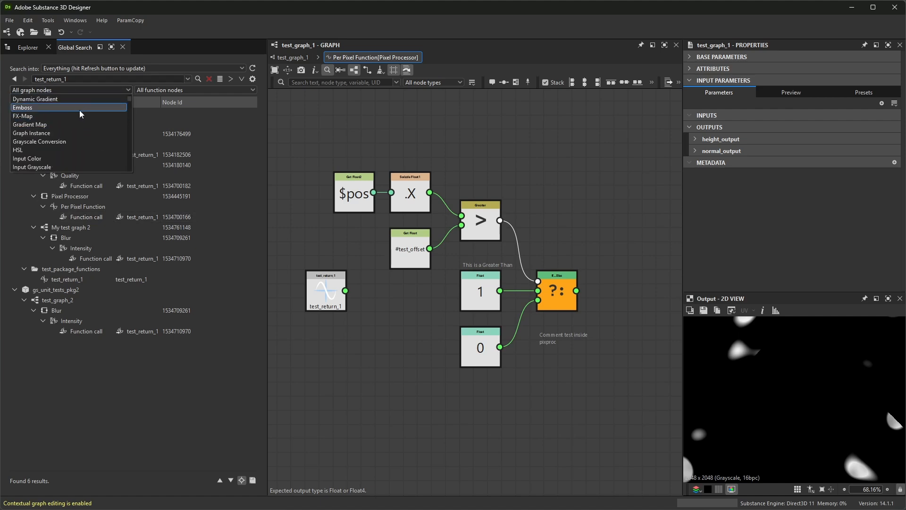
scroll(75, 125, "up", 1)
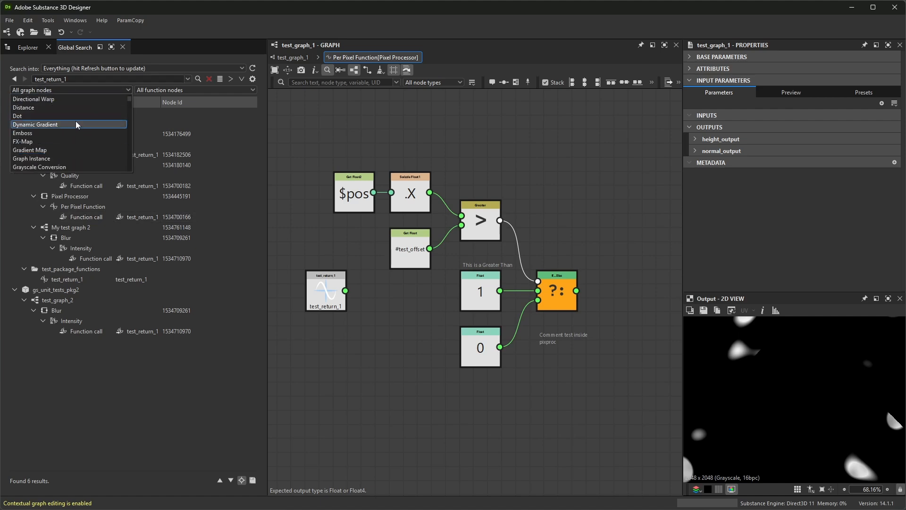
scroll(77, 123, "down", 4)
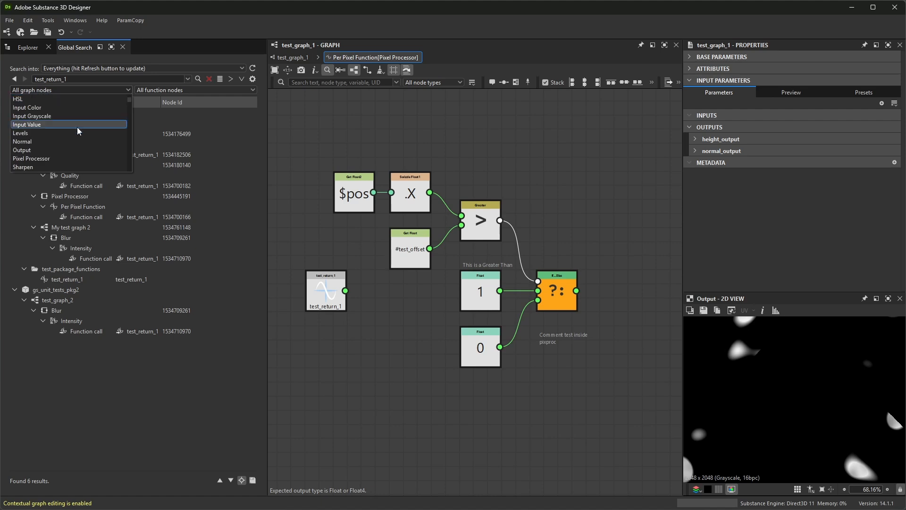
left_click(77, 125)
left_click(198, 79)
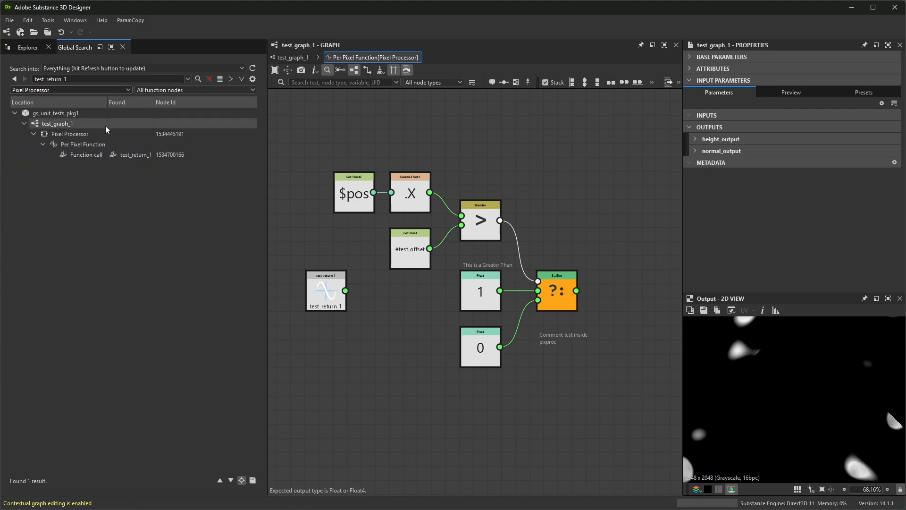
Copy the test_return_1 function call's node ID, locate the node with the graph search, and clear that search.
right_click(167, 154)
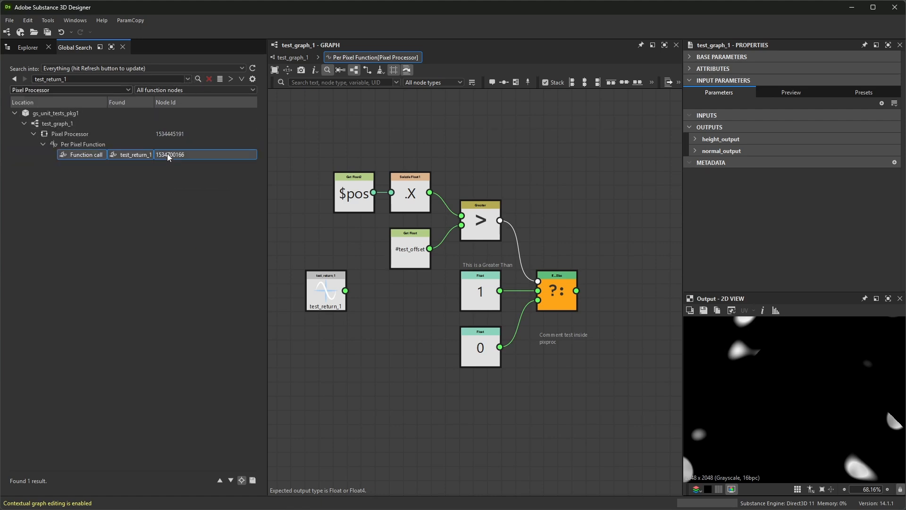
left_click(197, 172)
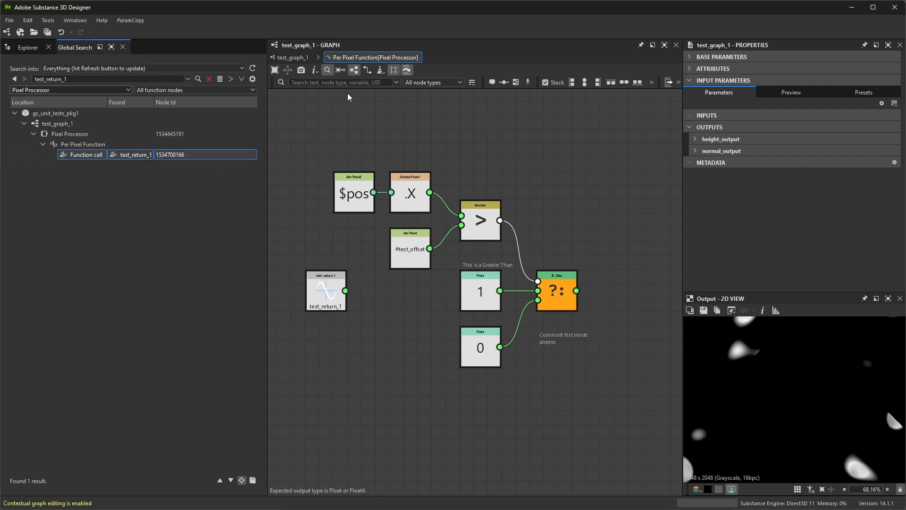
scroll(329, 285, "up", 2)
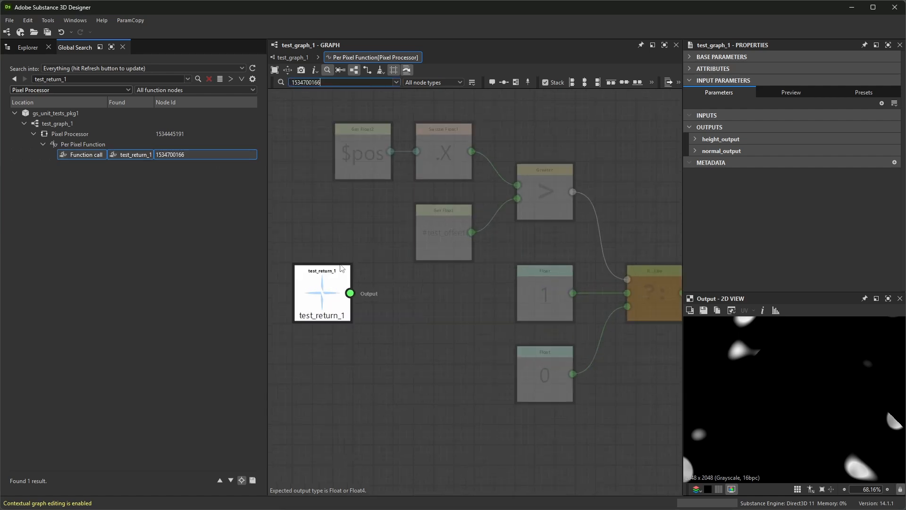
scroll(329, 285, "down", 2)
key("Escape")
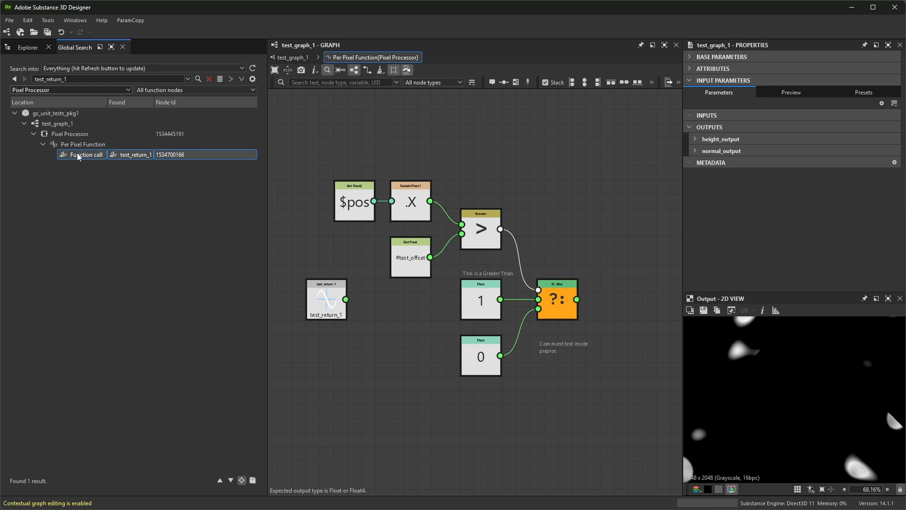
Reset the graph node filter to All graph nodes and rerun the global search for test_return_1.
left_click(128, 90)
left_click(52, 98)
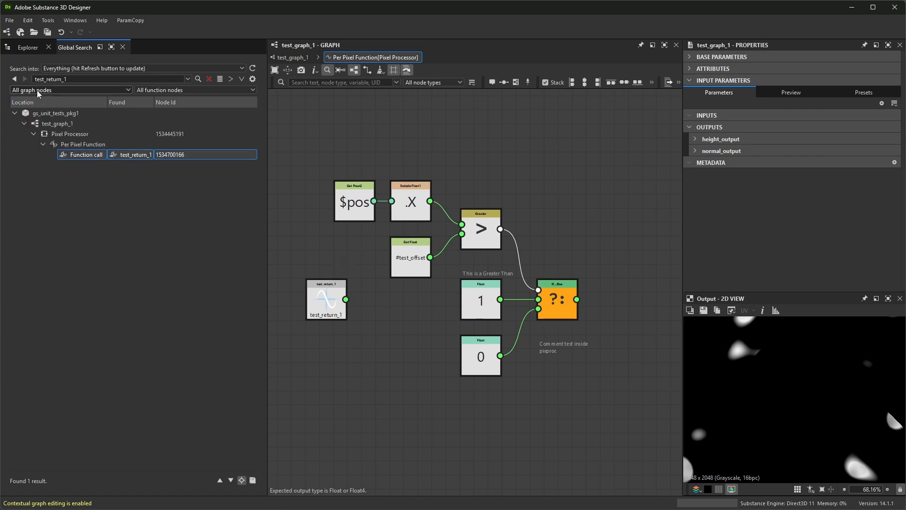
left_click(198, 79)
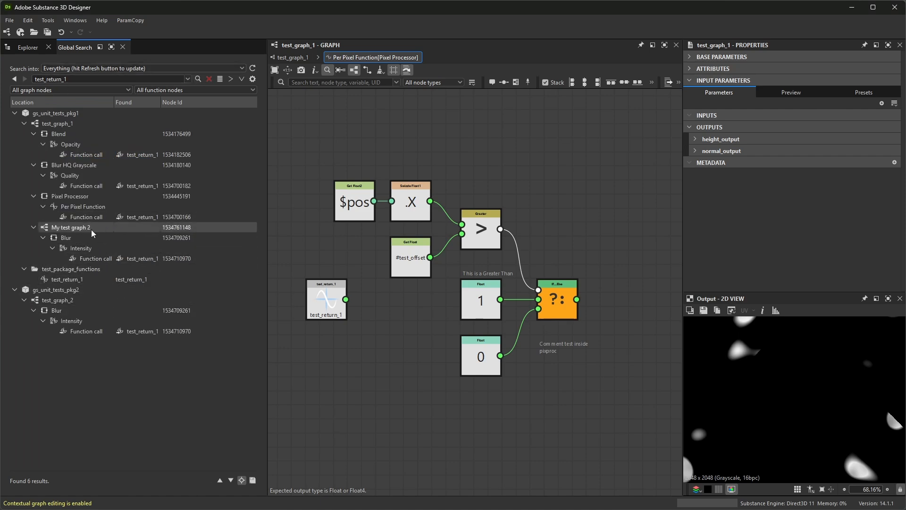
Look up the test_return_1 function inside the test_package_functions folder in the Explorer and return to the Global Search results.
left_click(66, 280)
left_click(59, 269)
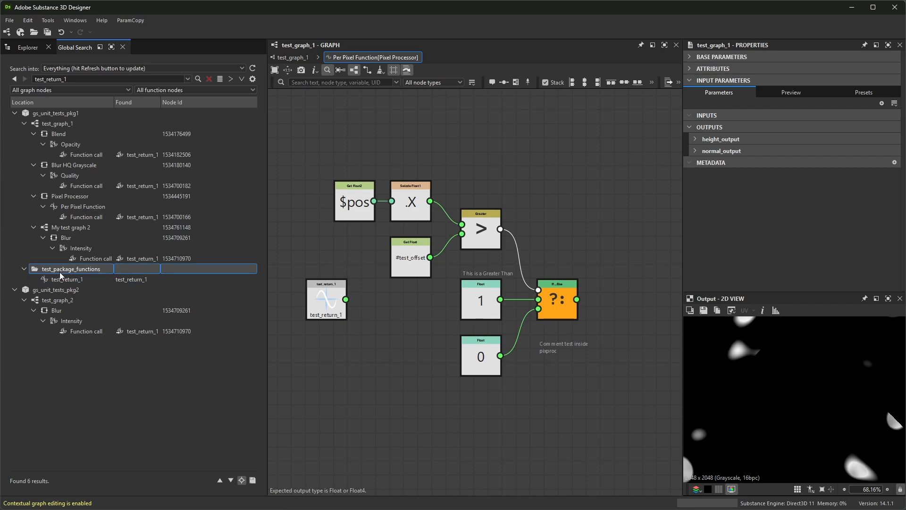
left_click(23, 48)
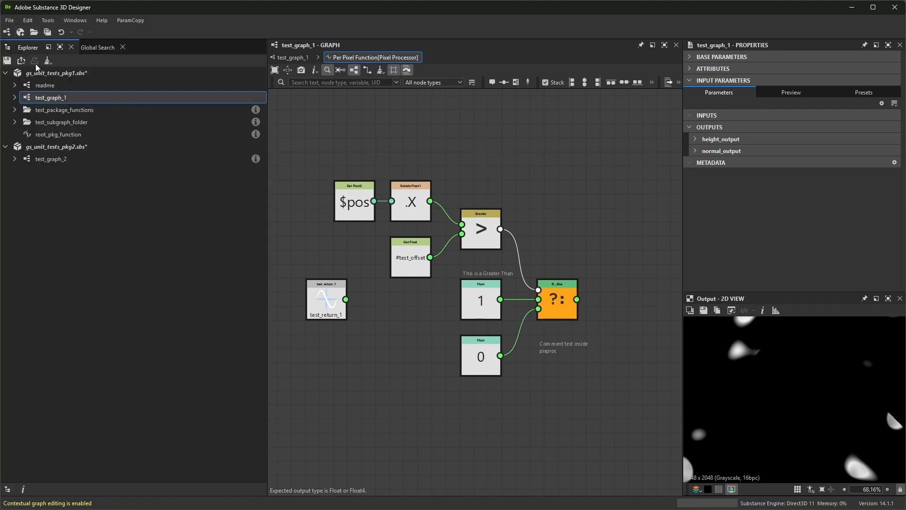
left_click(15, 110)
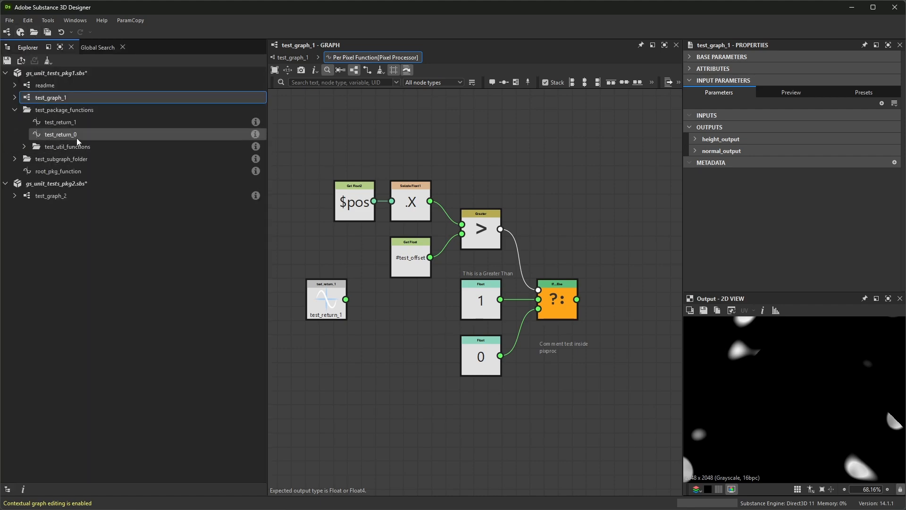
left_click(69, 123)
left_click(95, 47)
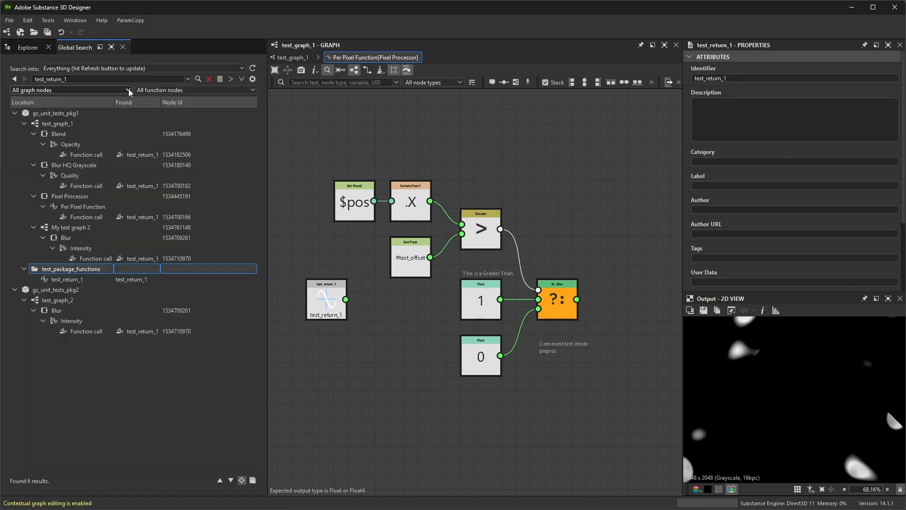
Limit the test_return_1 search to Pixel Processor graph nodes again.
left_click(128, 90)
scroll(66, 132, "down", 3)
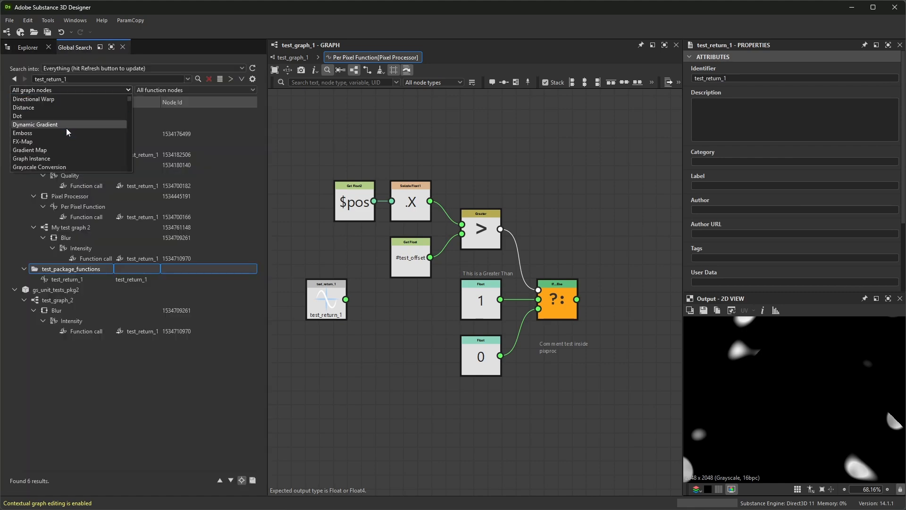
scroll(72, 122, "down", 4)
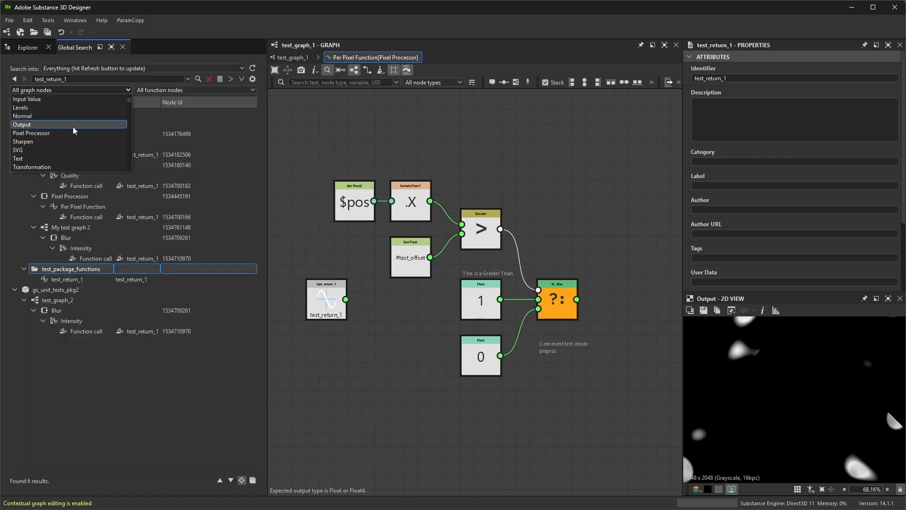
left_click(73, 126)
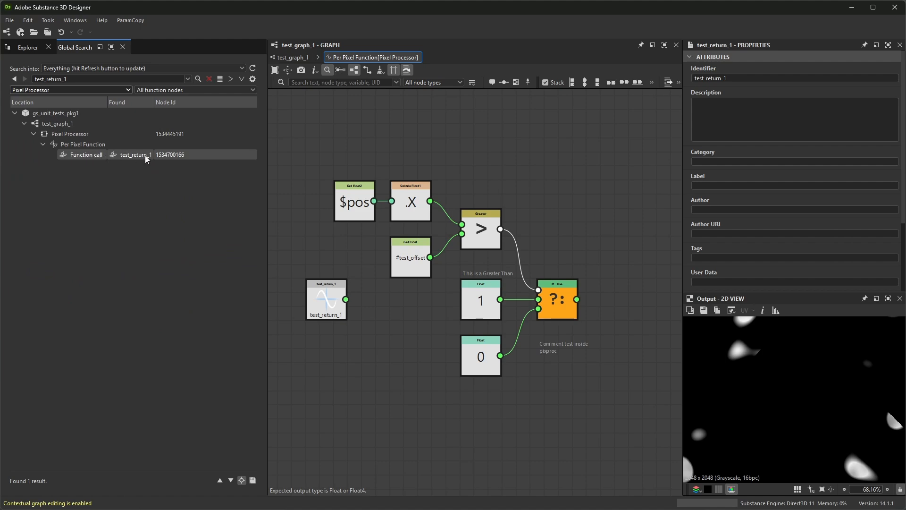
Ensure that Enter pkg functions in function graphs is enabled in the Global Search preferences.
left_click(253, 79)
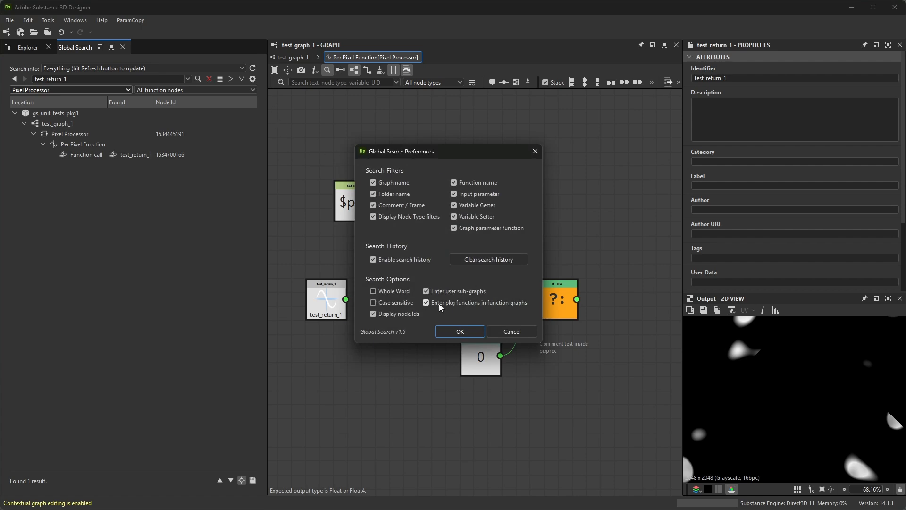
left_click(508, 303)
left_click(460, 331)
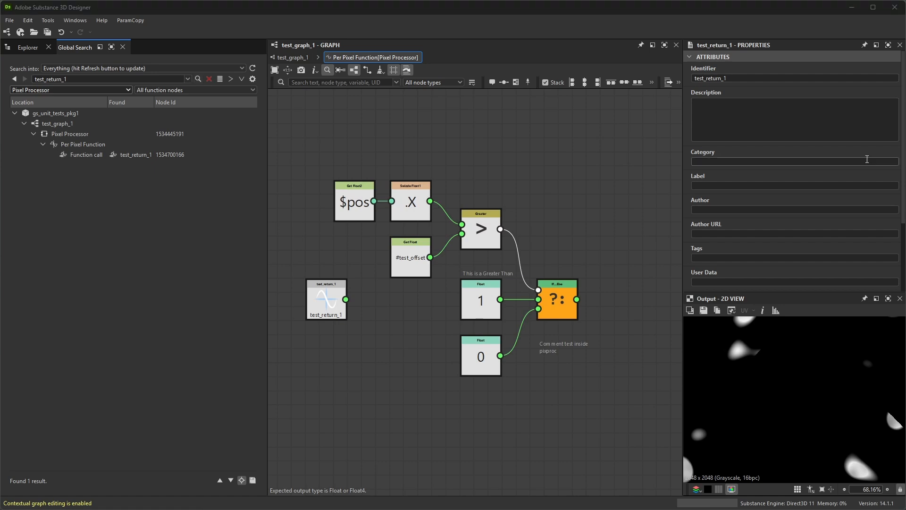
Search globally for my_test_var and examine the comment and Get results under the test_return_1 function.
left_click_drag(88, 80, 31, 79)
type("my_test_var")
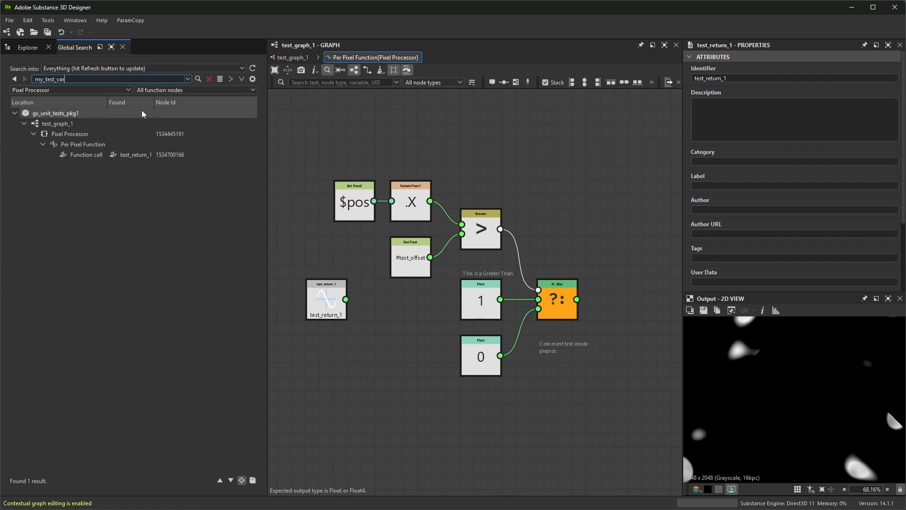
left_click(198, 79)
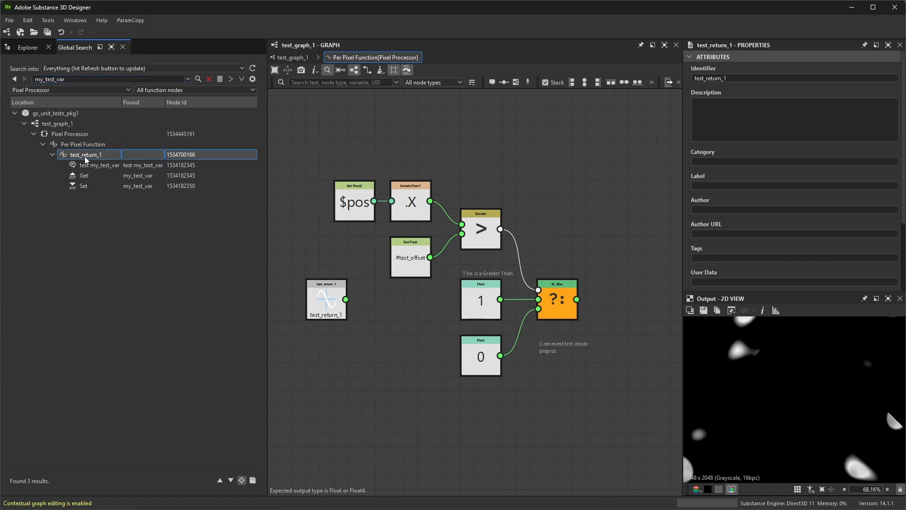
left_click(95, 164)
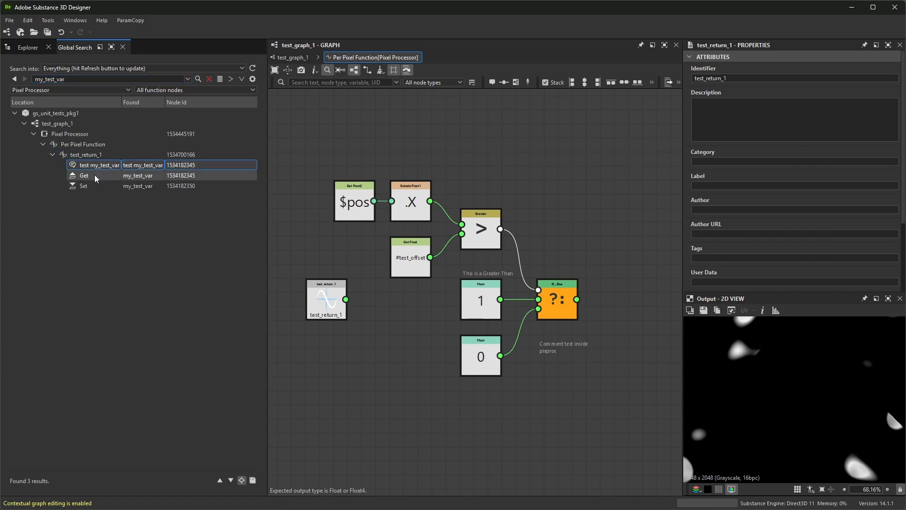
left_click(94, 175)
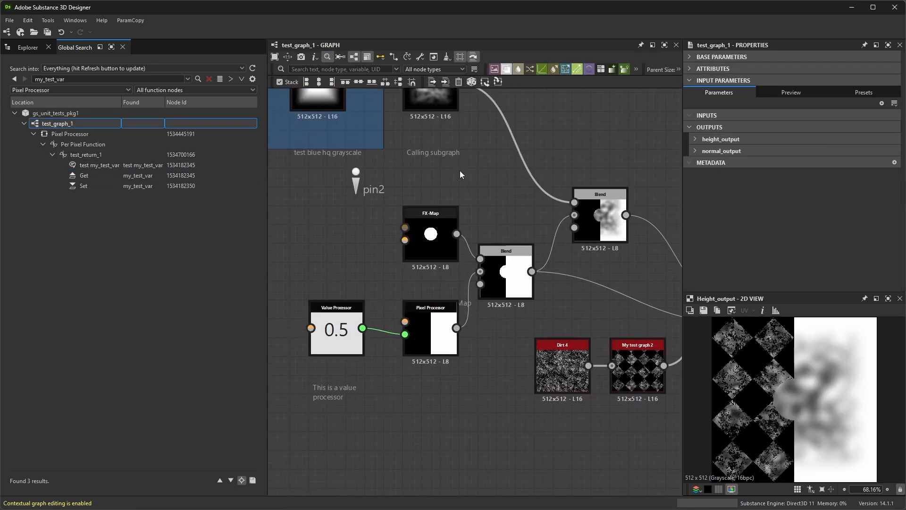
Open the test_return_1 function in the editor from the results and select its my_test_var Get Float node.
right_click(89, 155)
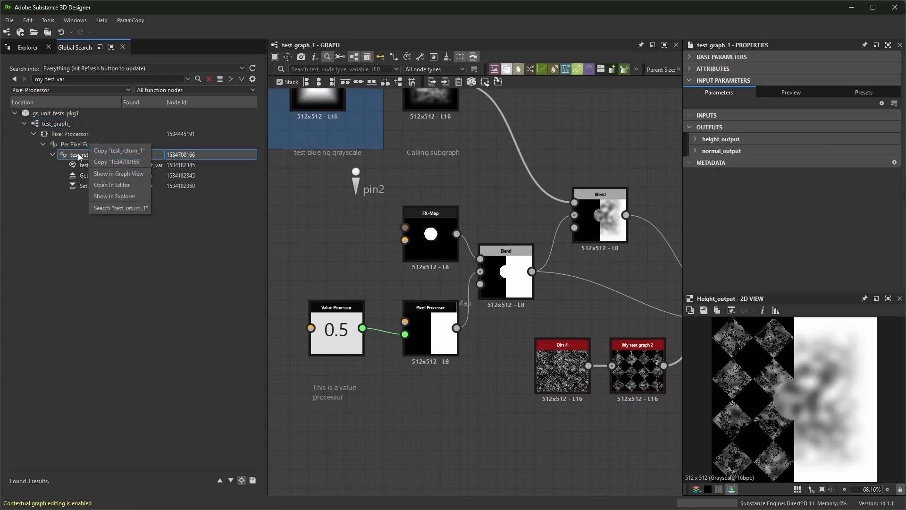
left_click(130, 185)
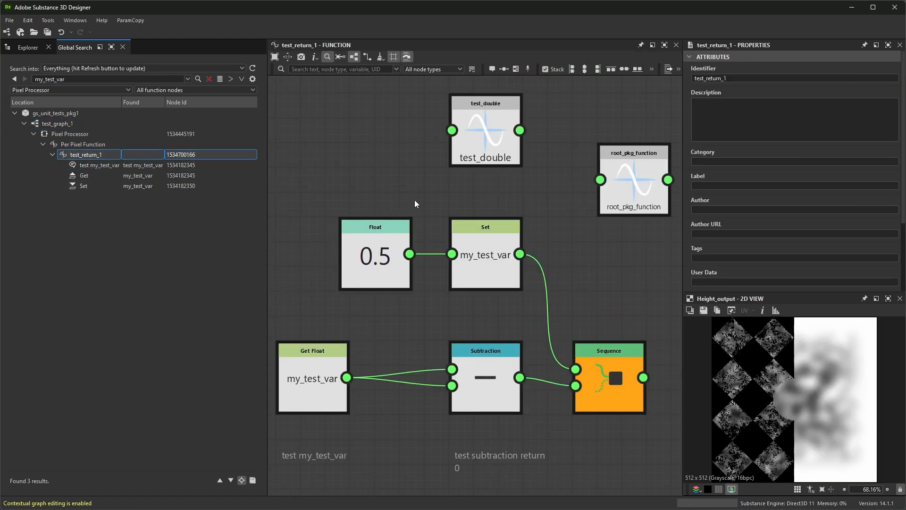
scroll(338, 183, "down", 1)
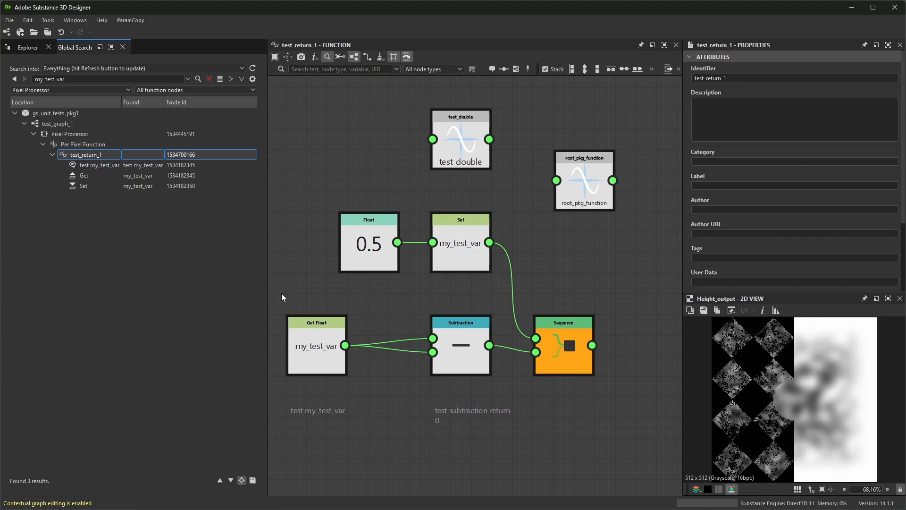
left_click(110, 175)
left_click(320, 341)
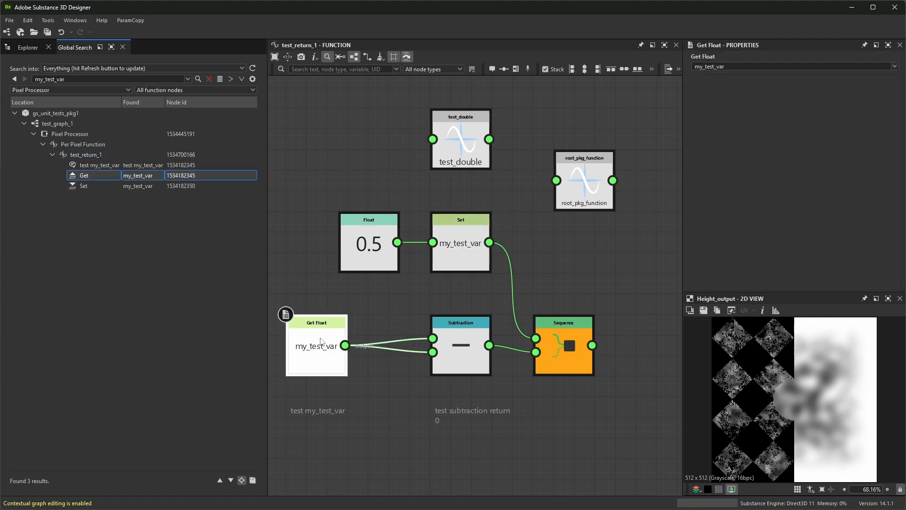
Select the Set my_test_var result under test_return_1 and run a global search for test_offset.
left_click(135, 186)
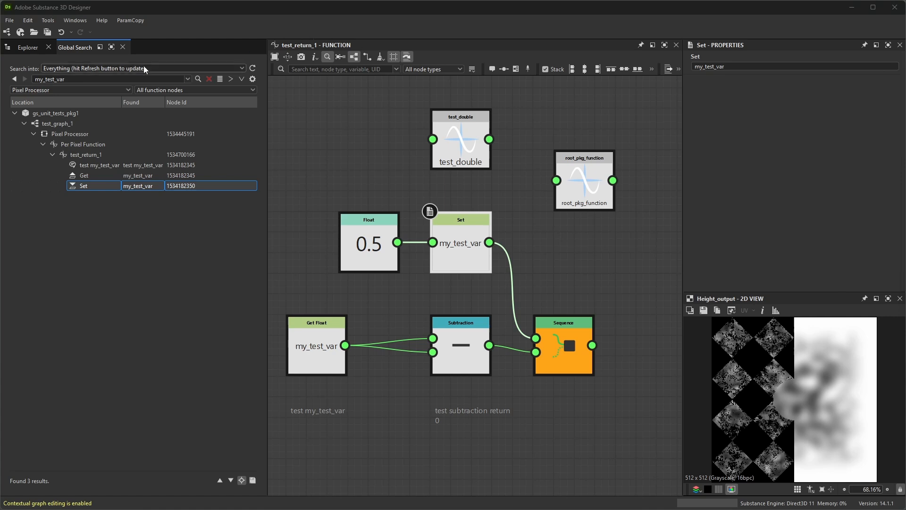
left_click_drag(83, 78, 34, 81)
type("test_offset")
key("Return")
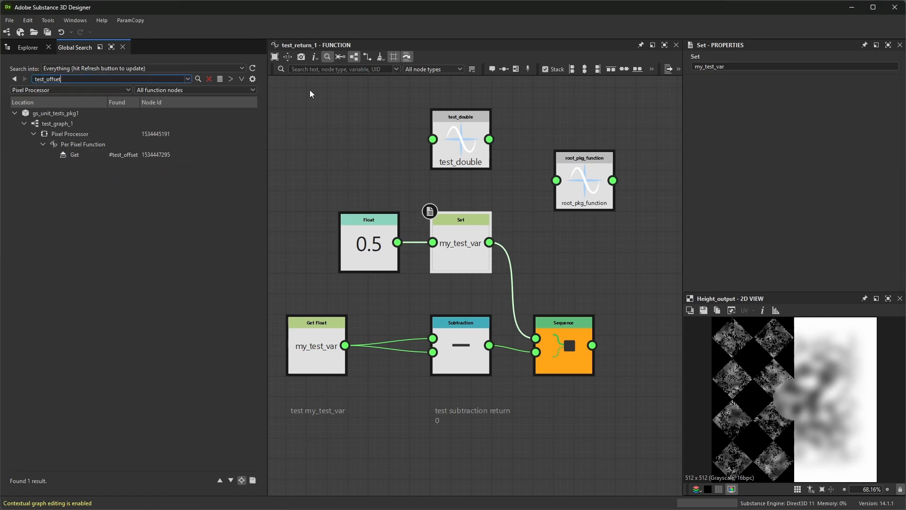
Open test_graph_1 from the test_offset results in the editor and select its Pixel Processor node to view the input values.
right_click(67, 125)
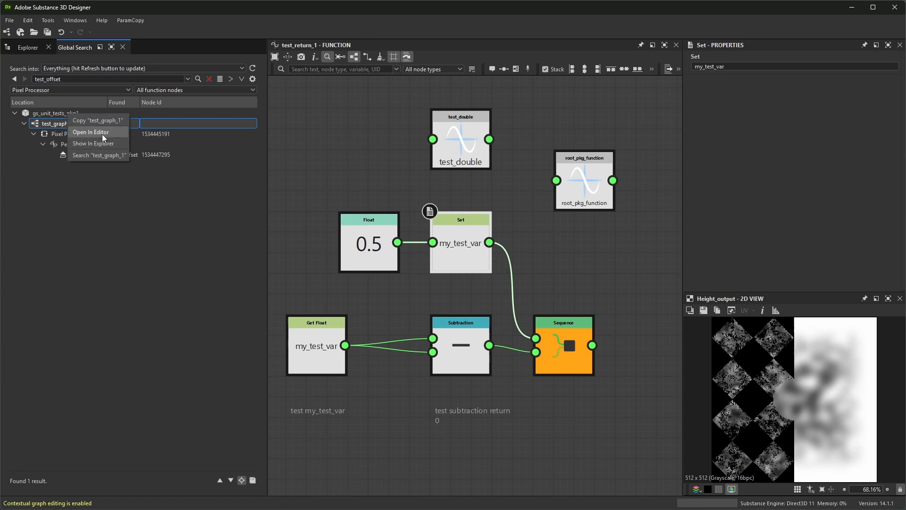
left_click(188, 159)
scroll(514, 266, "up", 6)
middle_click_drag(493, 250, 514, 220)
left_click(416, 242)
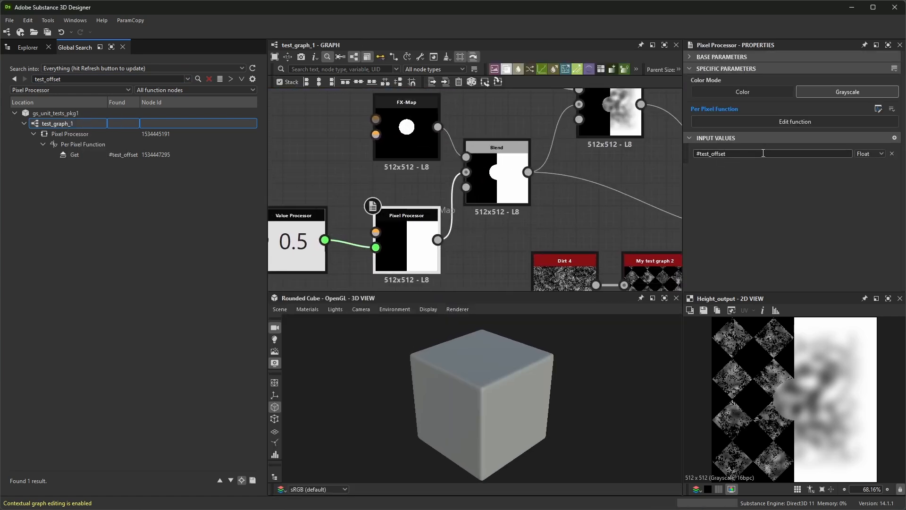
Open the Pixel Processor's per pixel function and examine its #test_offset Get Float node.
double_click(409, 235)
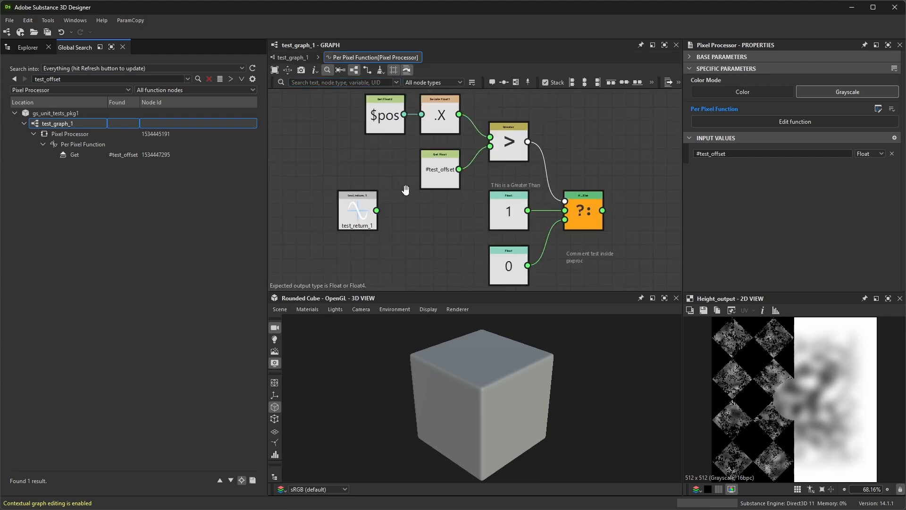
scroll(431, 205, "up", 2)
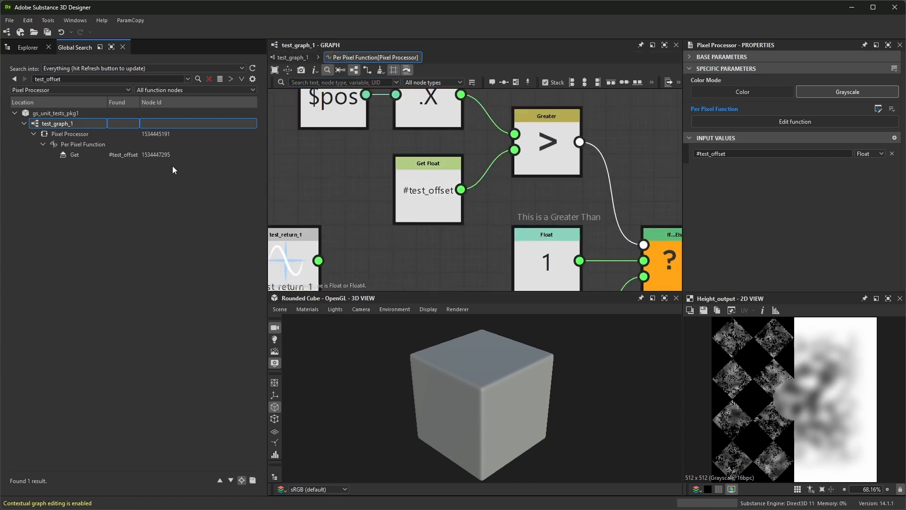
left_click(141, 143)
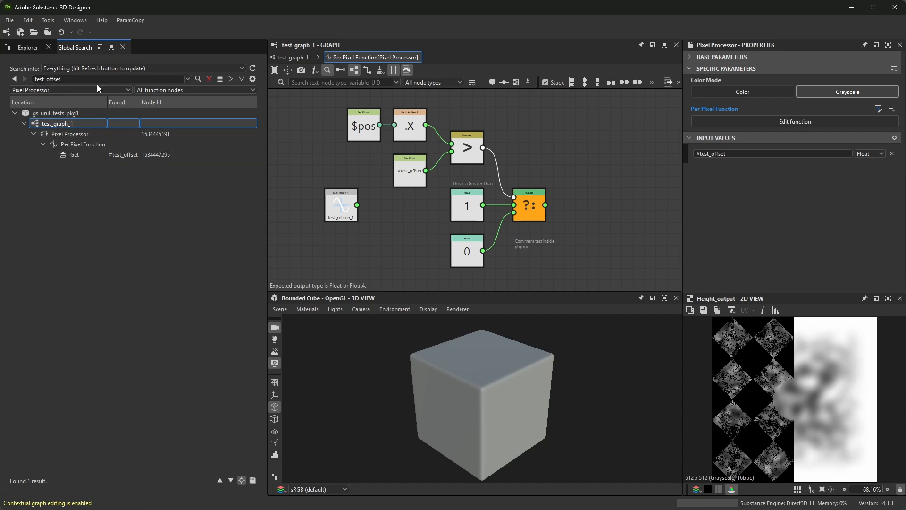
Search globally for fxm with the graph node filter set to All graph nodes.
double_click(82, 78)
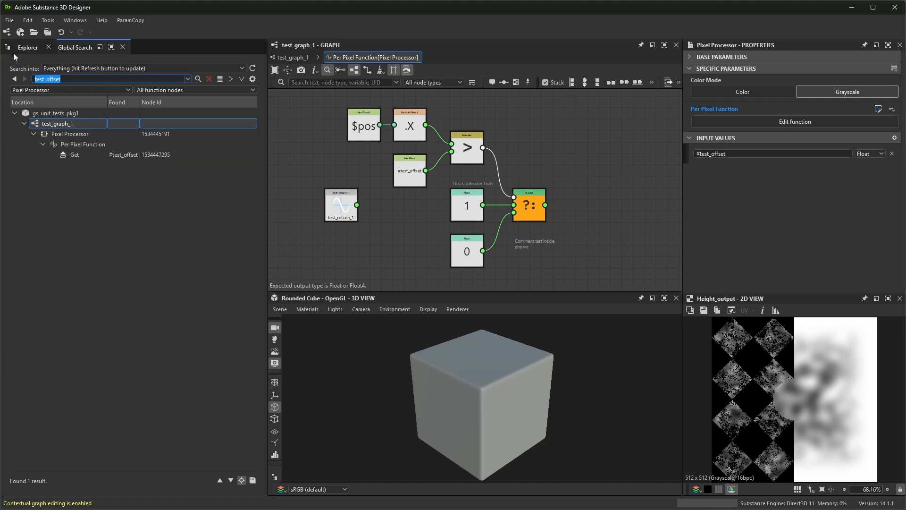
type("fxm")
key("Return")
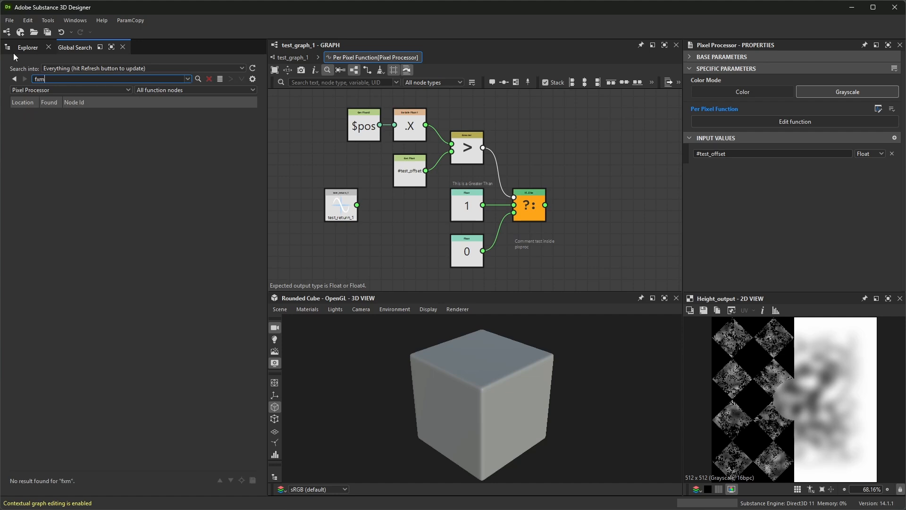
left_click(94, 90)
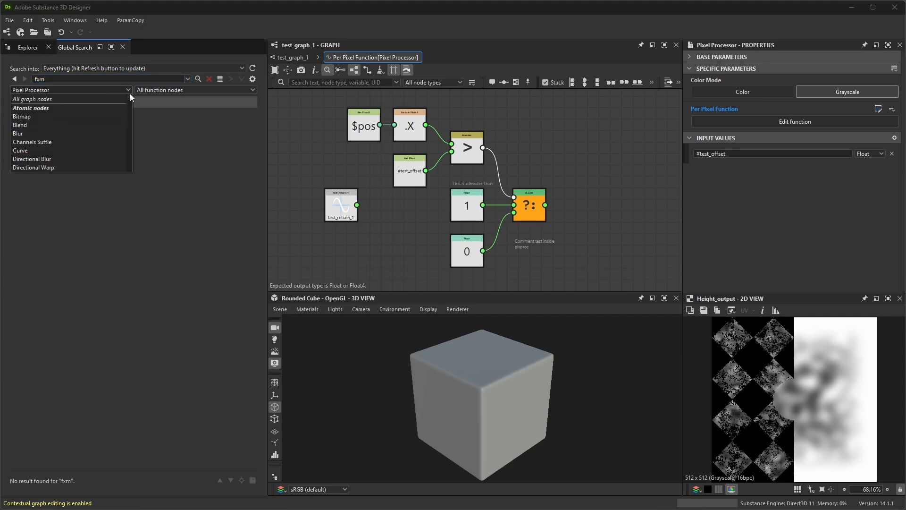
left_click(52, 99)
left_click(197, 79)
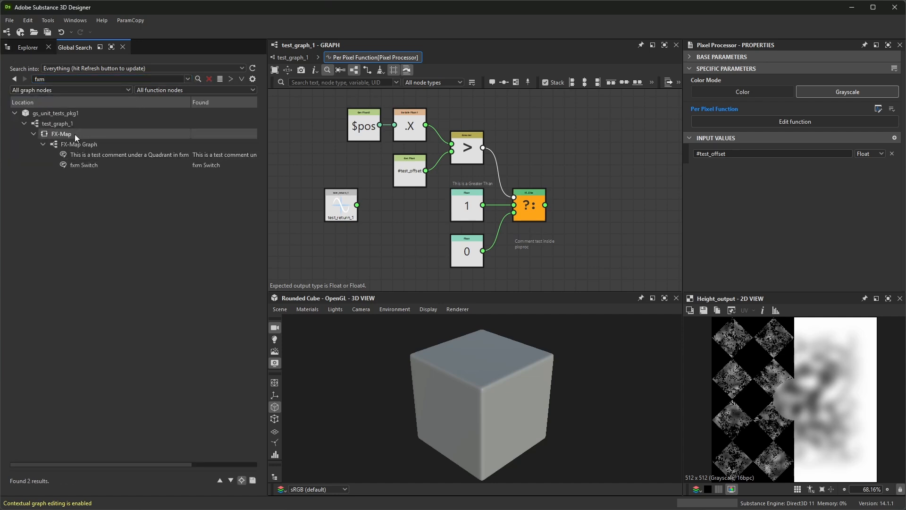
Show the found FX-Map node in the graph view and open its FX-Map graph.
left_click(92, 166)
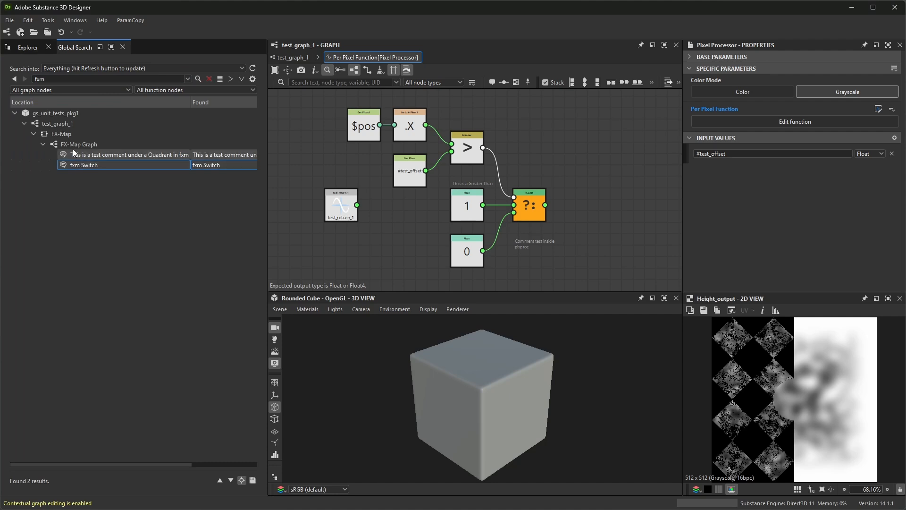
left_click(56, 134)
right_click(55, 132)
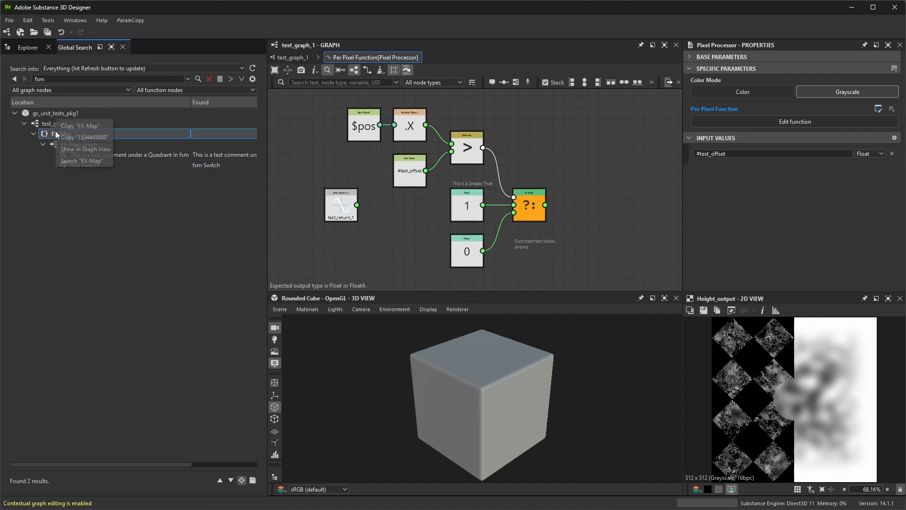
left_click(84, 148)
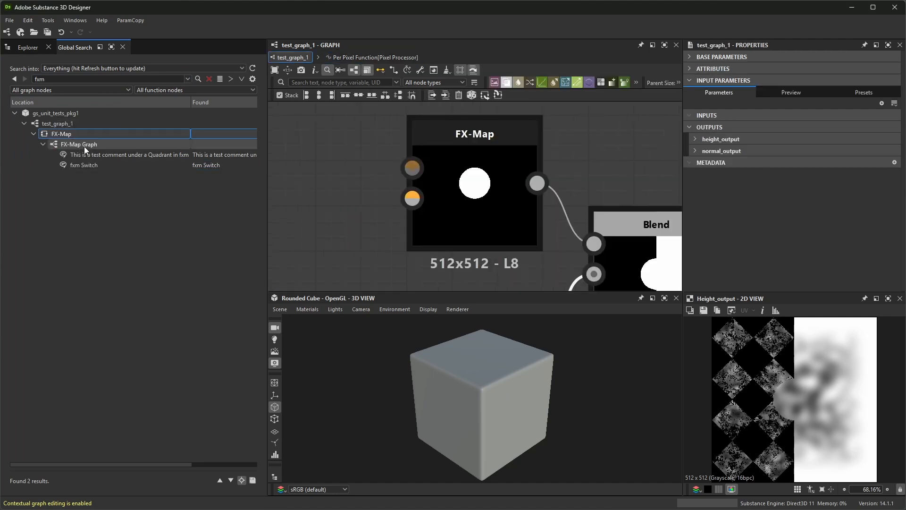
left_click(491, 187)
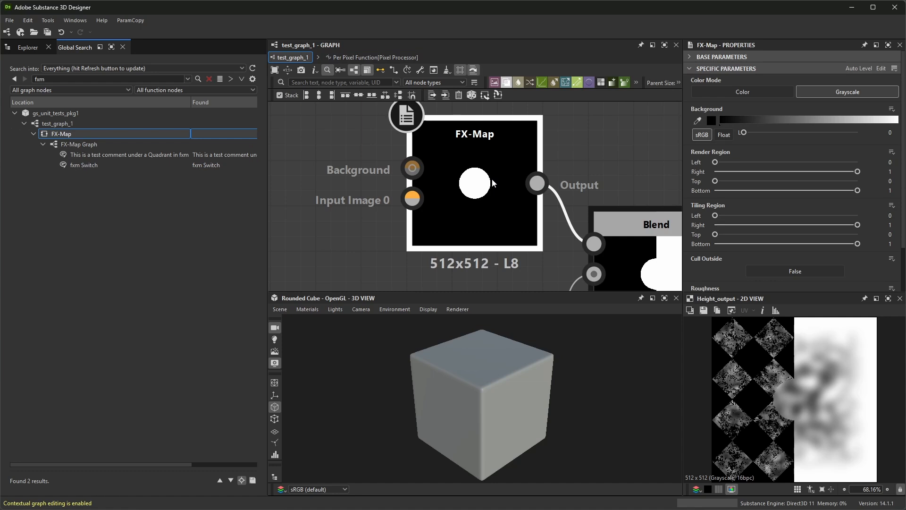
double_click(491, 183)
Search globally for test size and select the Test size comment in the results.
type("test size")
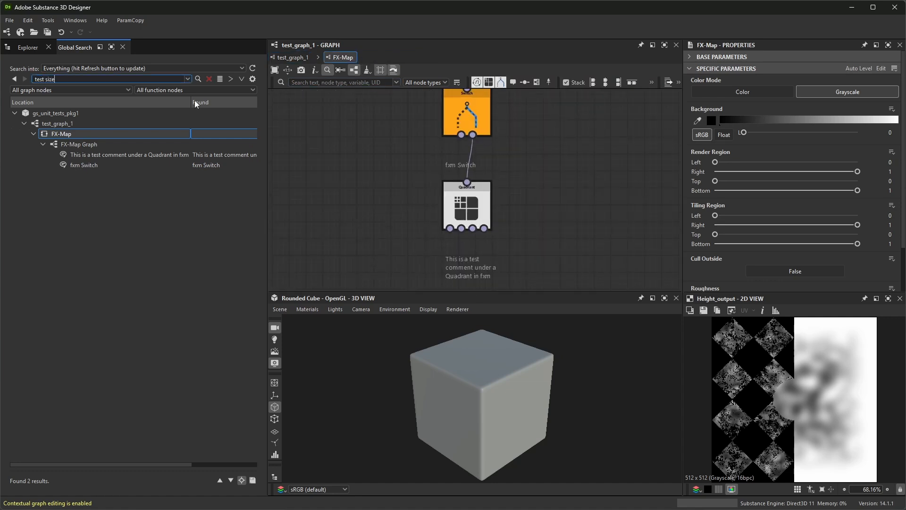
key("Return")
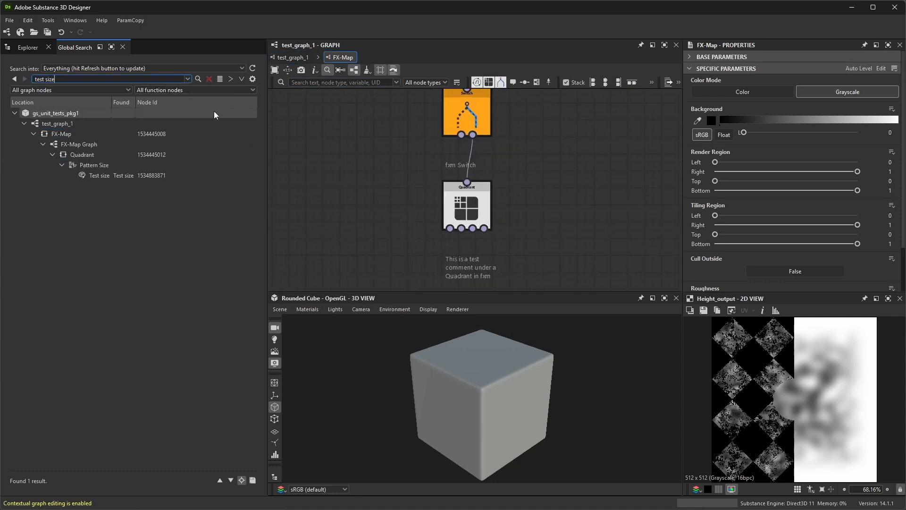
left_click(103, 175)
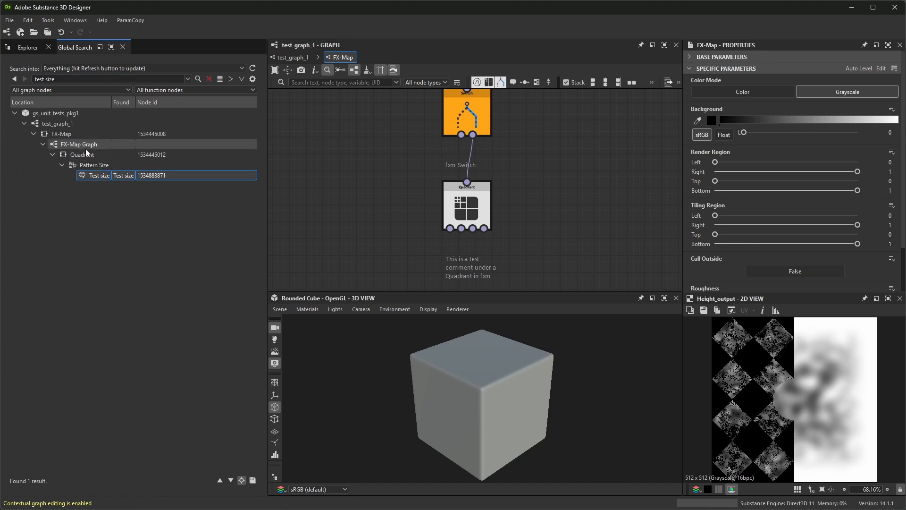
Open the Pattern Size function of the Quadrant node in the FX-Map graph and select its Test size comment.
middle_click_drag(404, 185, 383, 200)
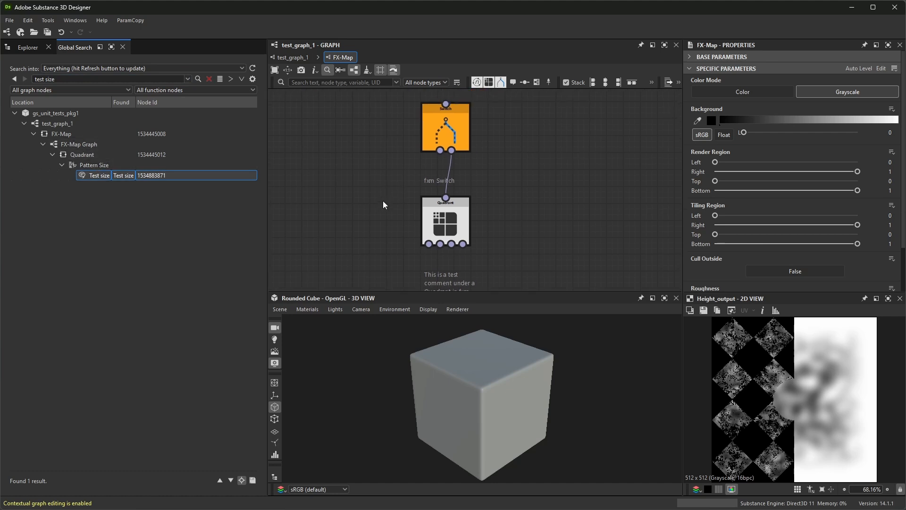
left_click(98, 165)
scroll(476, 136, "up", 3)
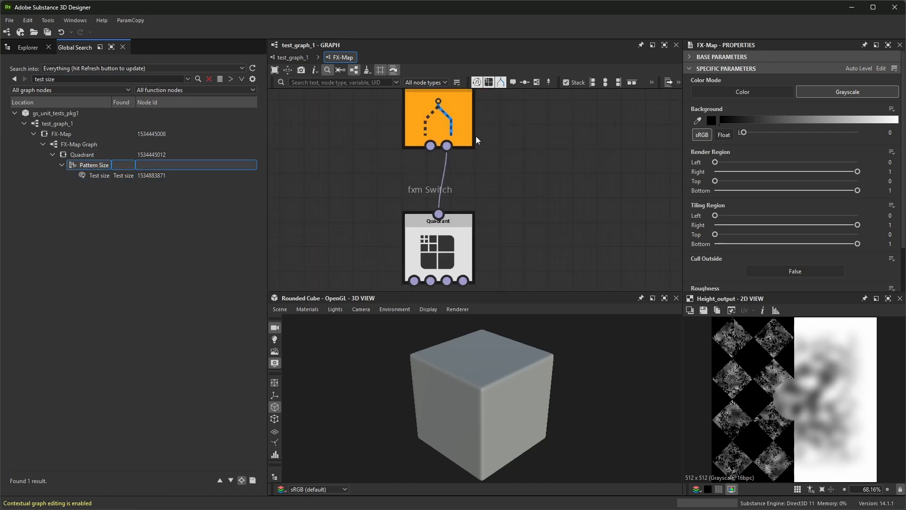
left_click(83, 154)
left_click(435, 225)
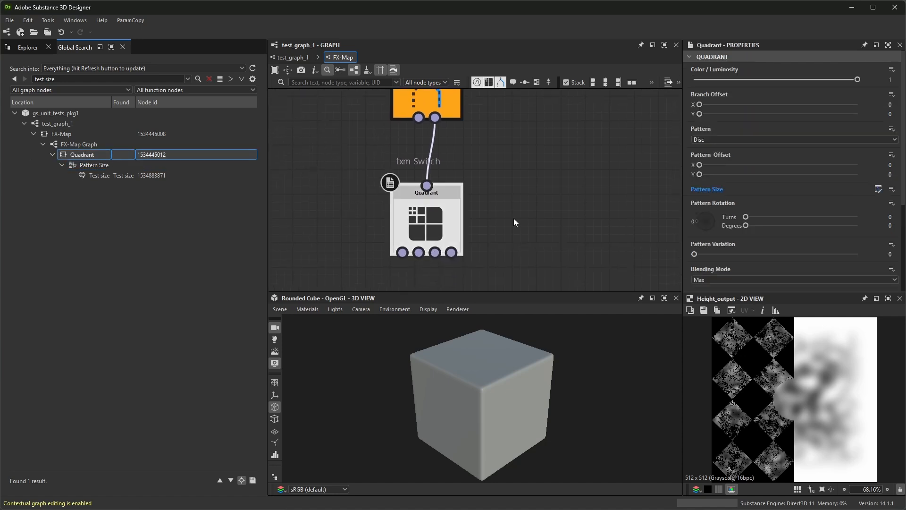
left_click(879, 188)
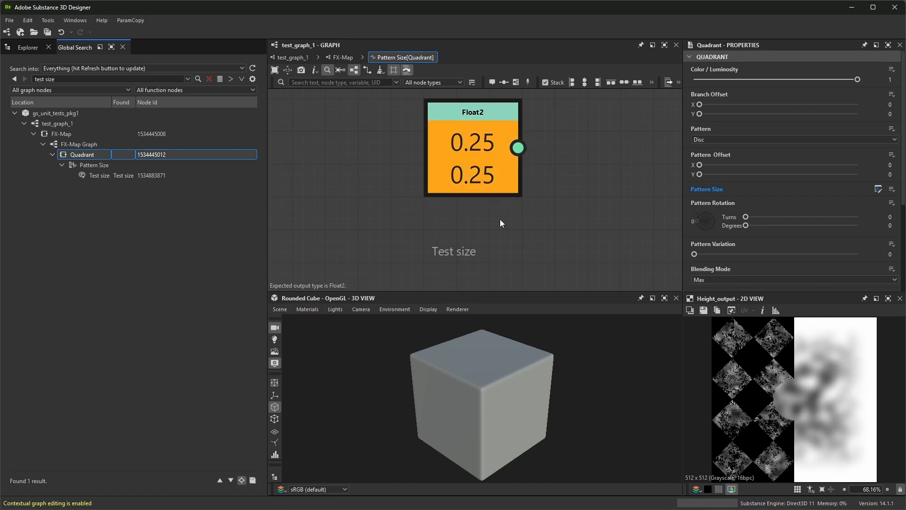
left_click(439, 248)
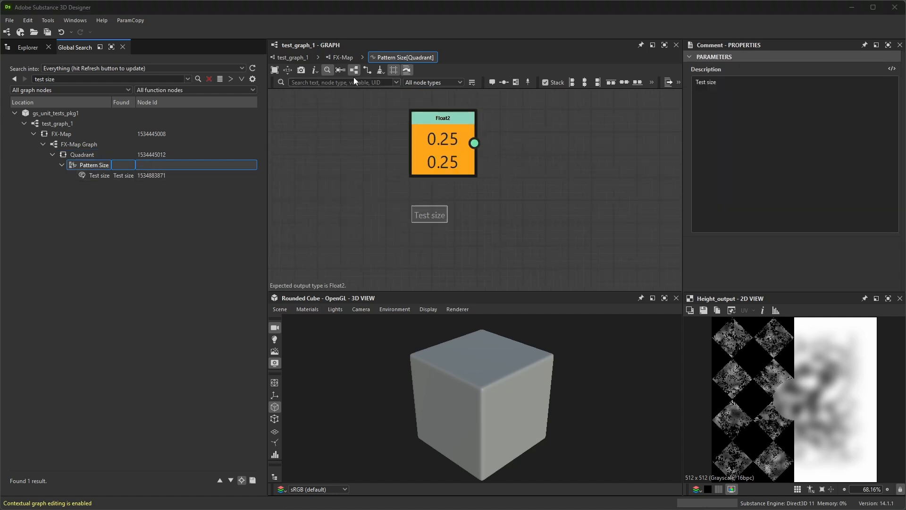
Return to the FX-Map graph and rerun the test size search limited to Switch nodes.
left_click(343, 58)
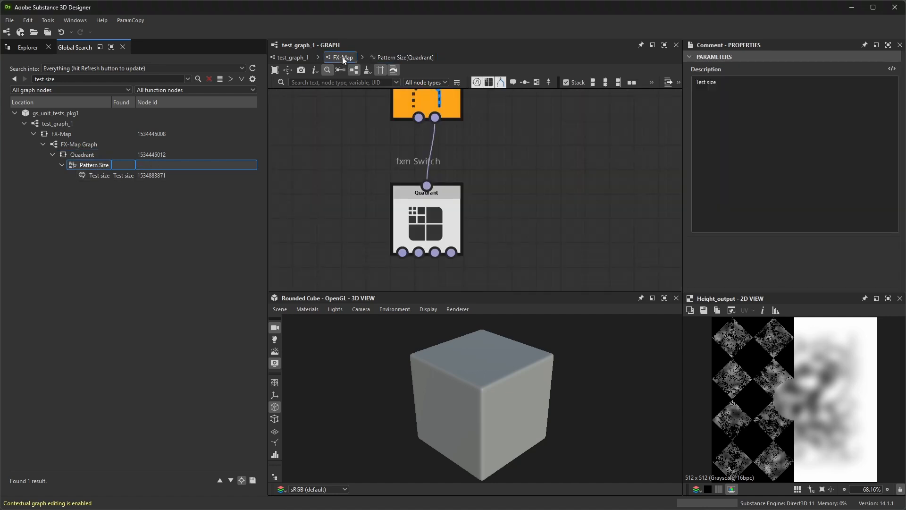
left_click(83, 88)
scroll(75, 104, "down", 3)
scroll(78, 102, "down", 5)
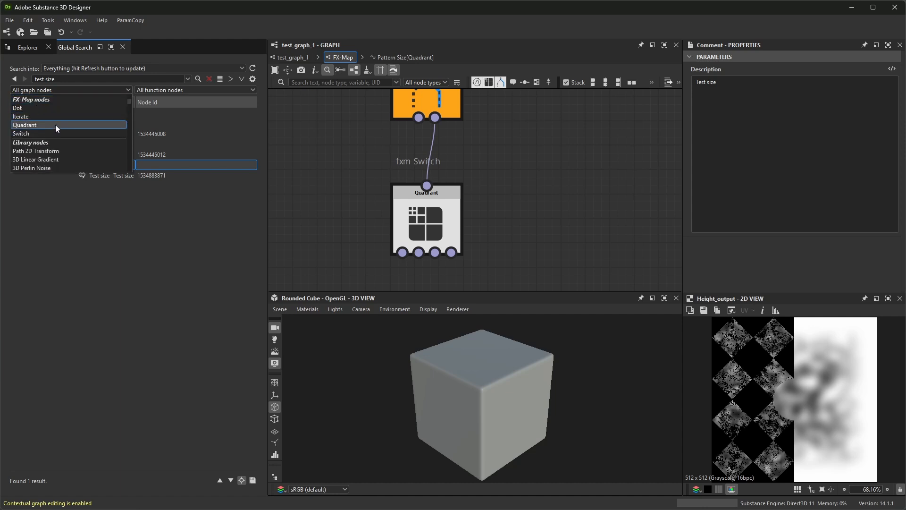
left_click(51, 133)
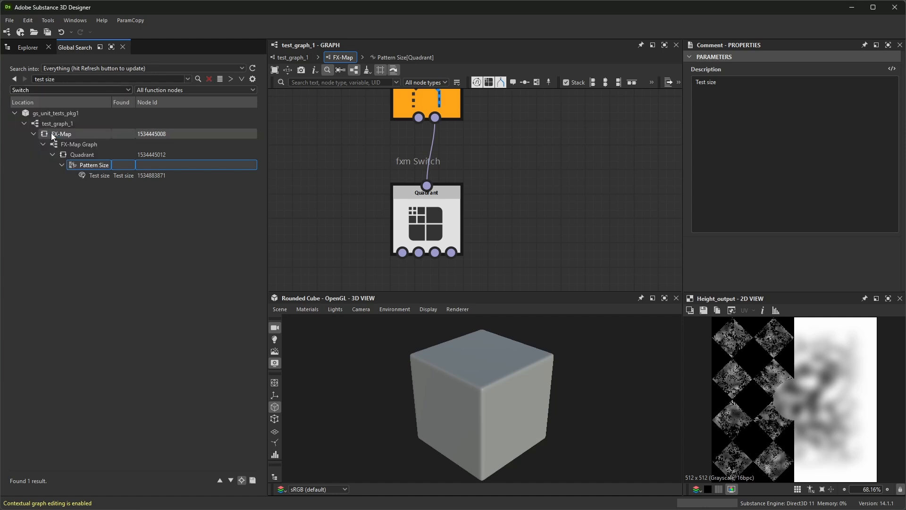
left_click(198, 79)
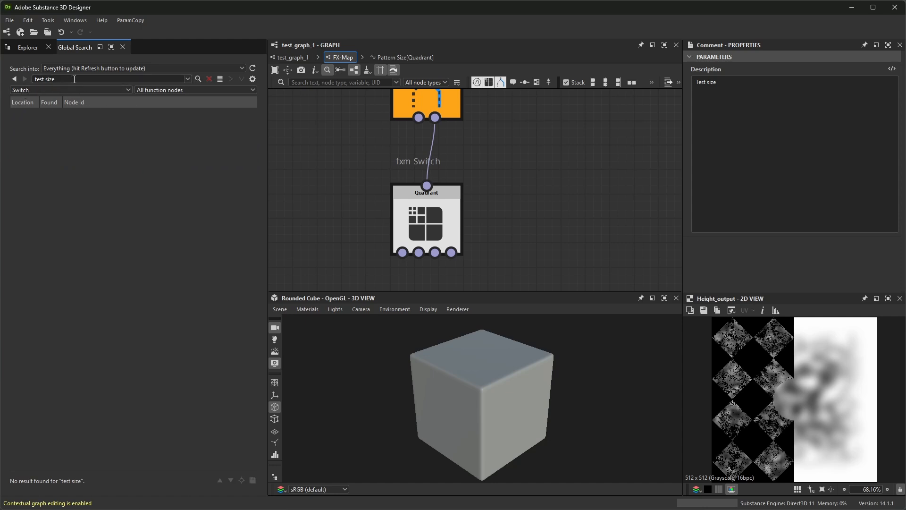
Search for test within Switch nodes only.
left_click_drag(75, 78, 4, 54)
type("test")
key("Return")
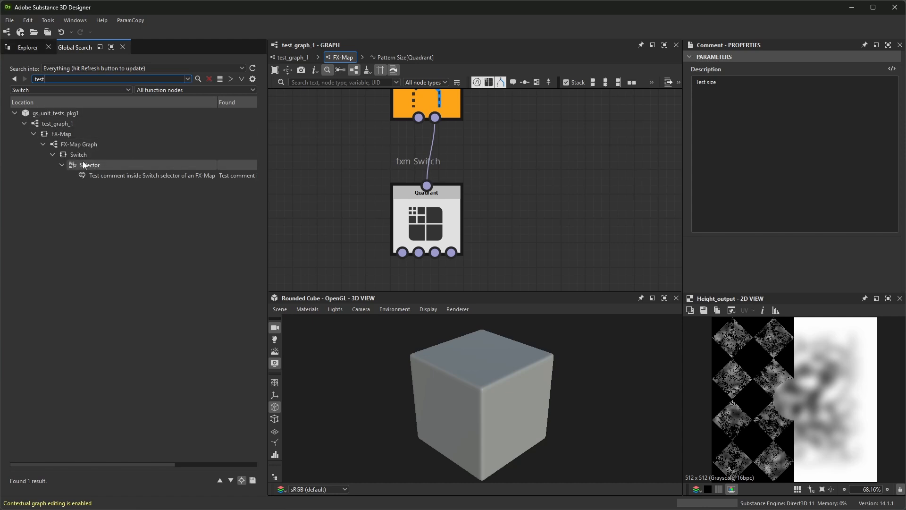
Rerun the test search limited to Quadrant nodes.
left_click(128, 89)
left_click(47, 122)
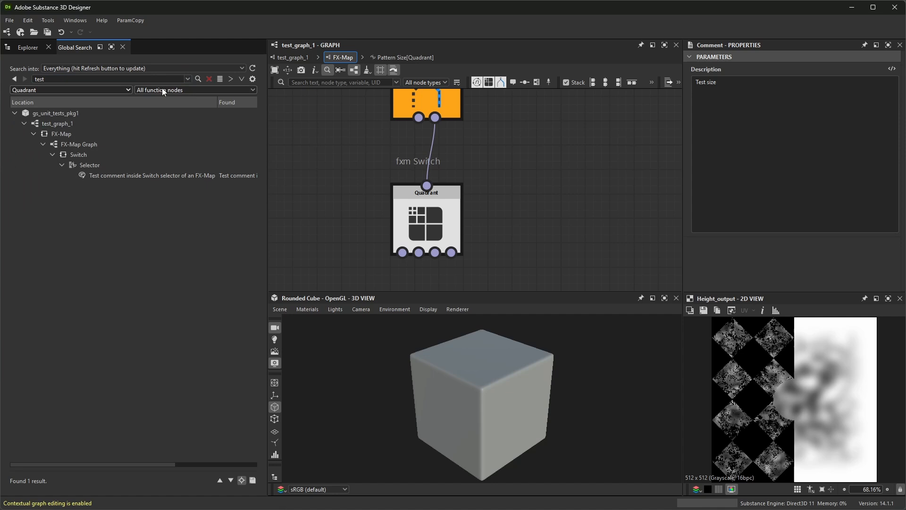
left_click(198, 79)
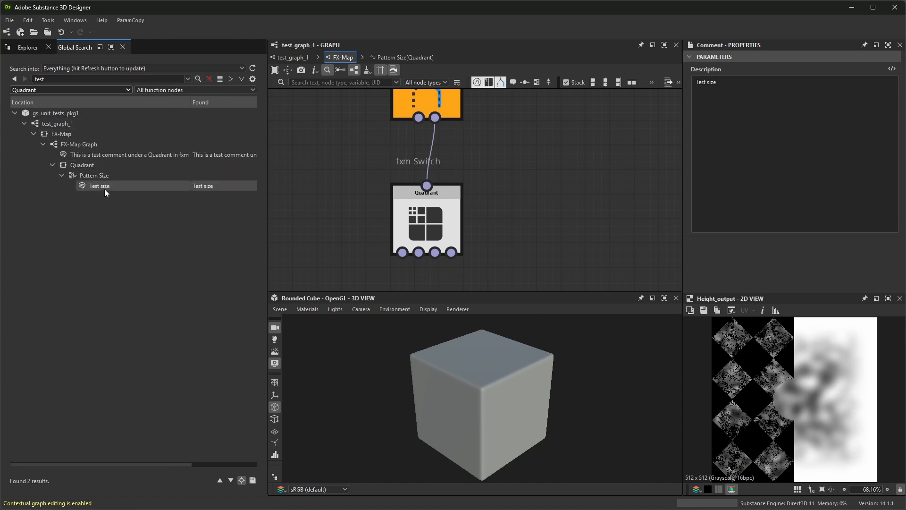
Rerun the test search limited to FX-Map nodes and select the Switch entry in the results.
left_click(128, 90)
scroll(73, 105, "up", 5)
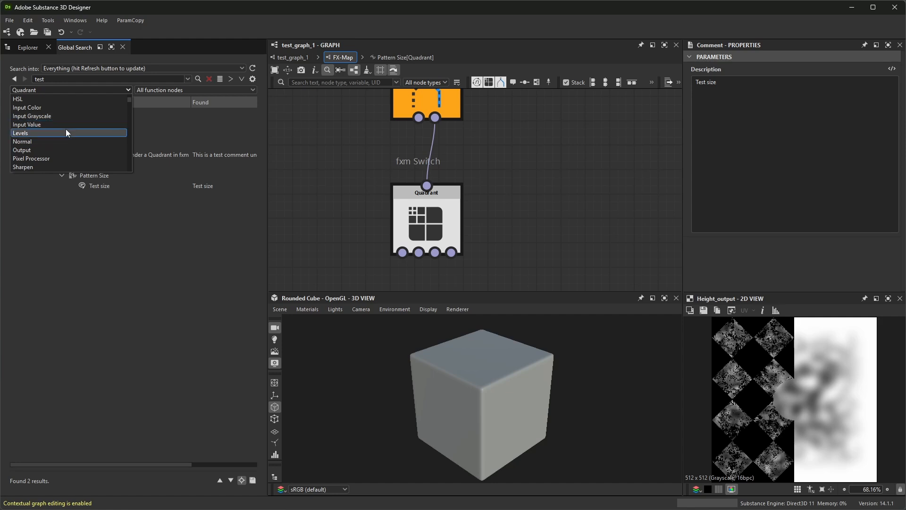
scroll(71, 122, "up", 2)
left_click(71, 115)
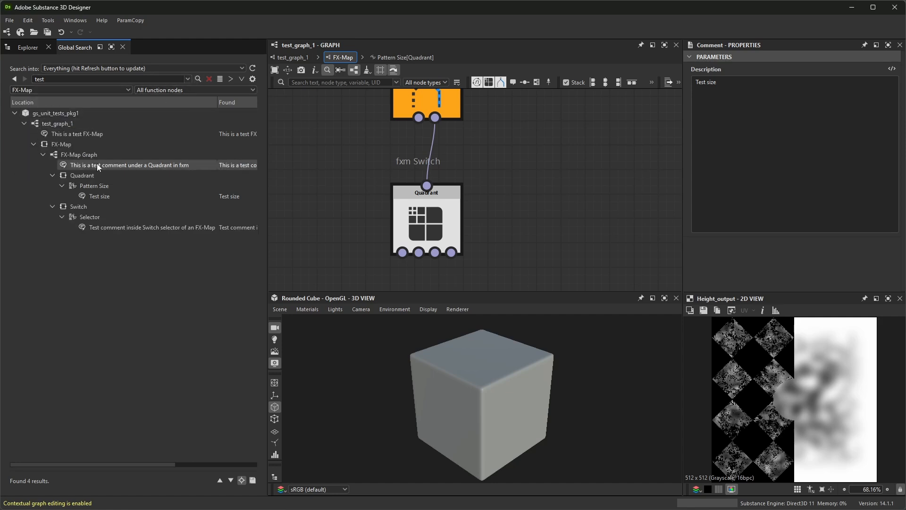
left_click(92, 208)
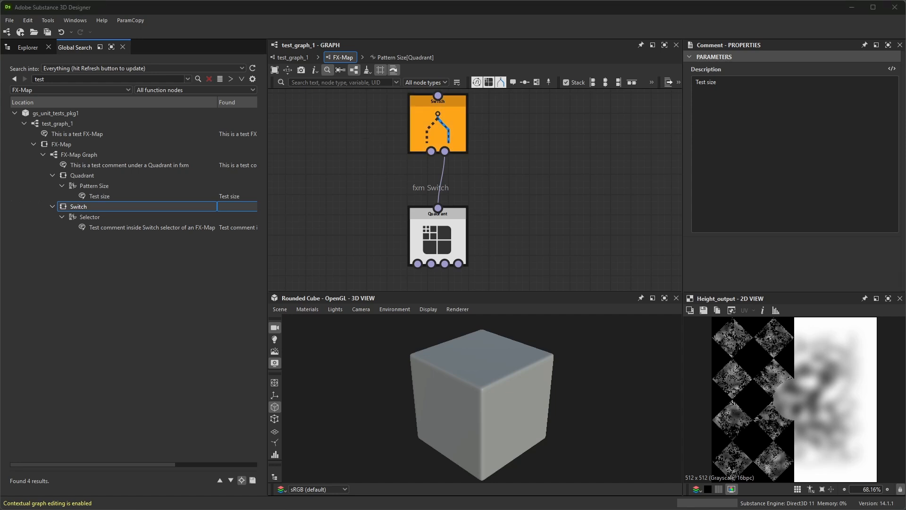
Search everything for _var with the graph node filter set to All graph nodes.
double_click(40, 79)
type("_var")
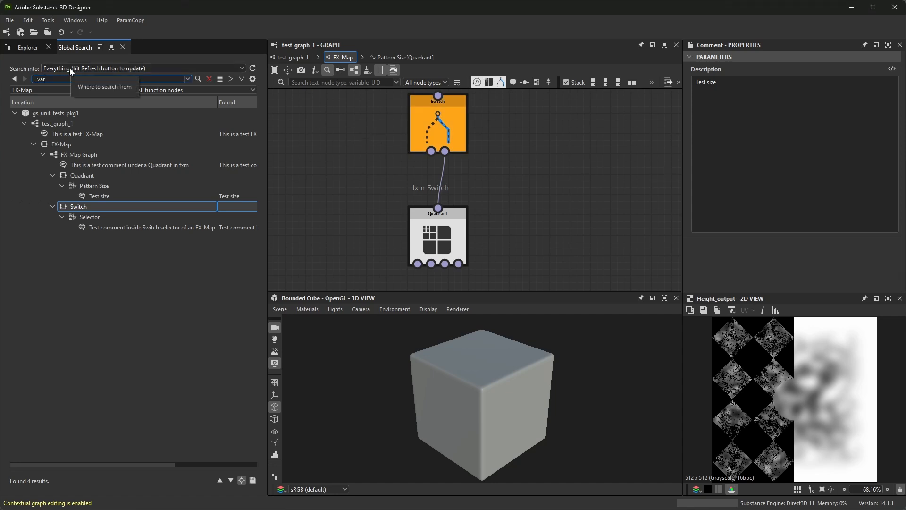
left_click(47, 90)
left_click(84, 100)
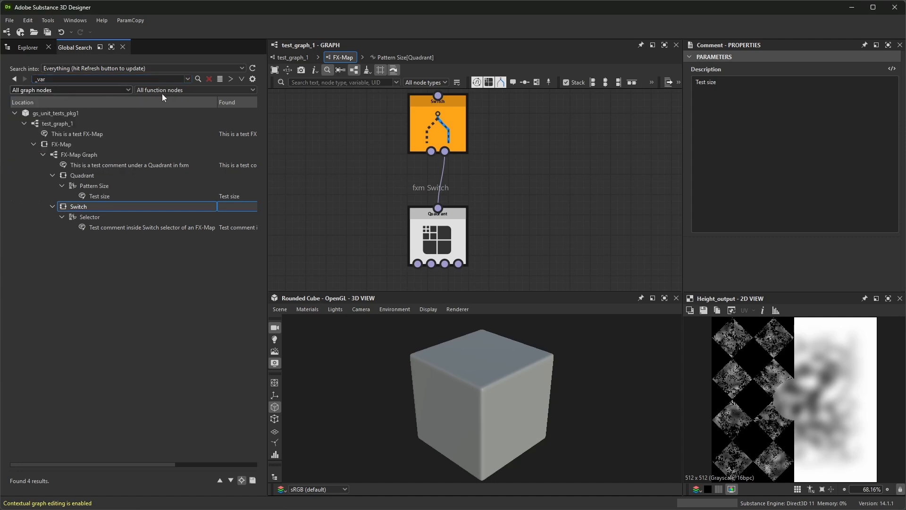
left_click(197, 79)
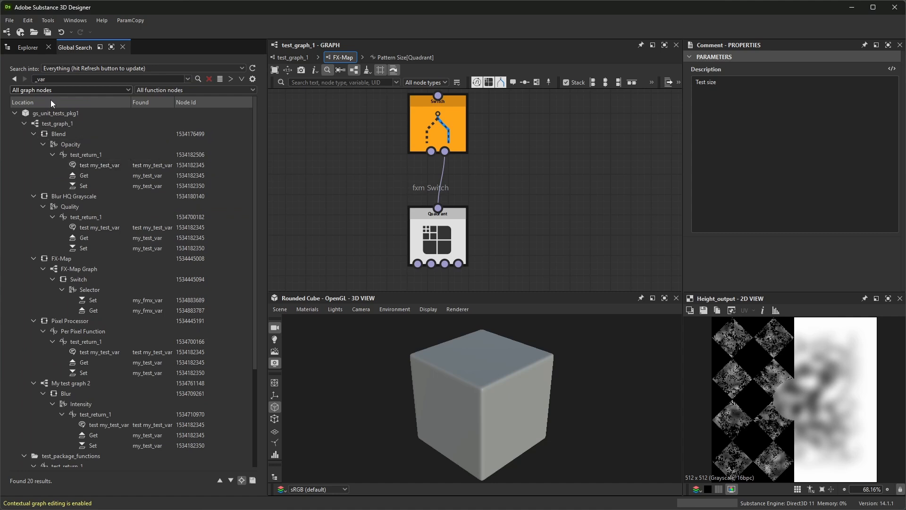
Search for my_test_var from the Get result under Blend's Opacity function, and select its comment and Get entries in the results.
right_click(149, 175)
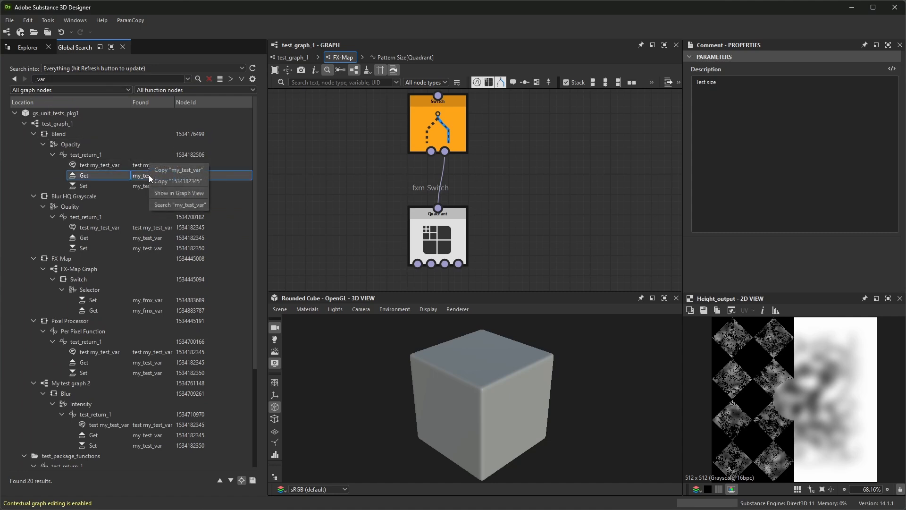
left_click(197, 206)
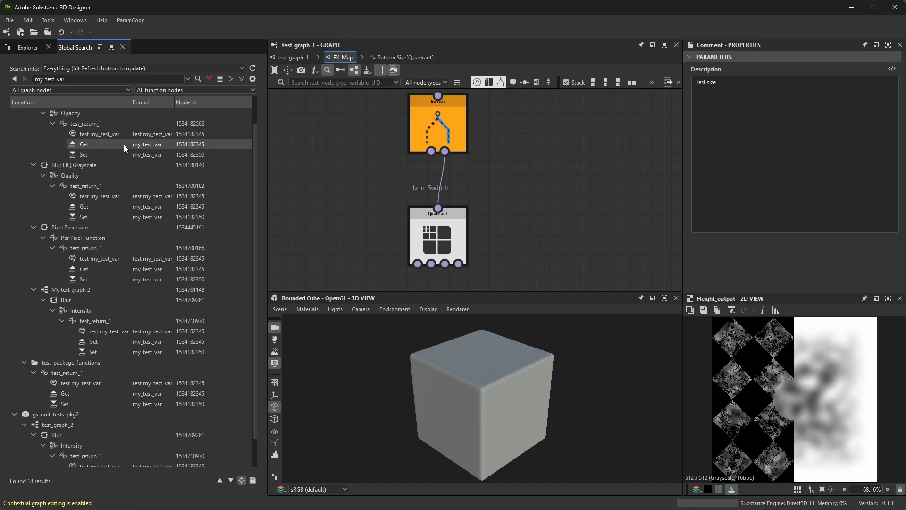
left_click(128, 165)
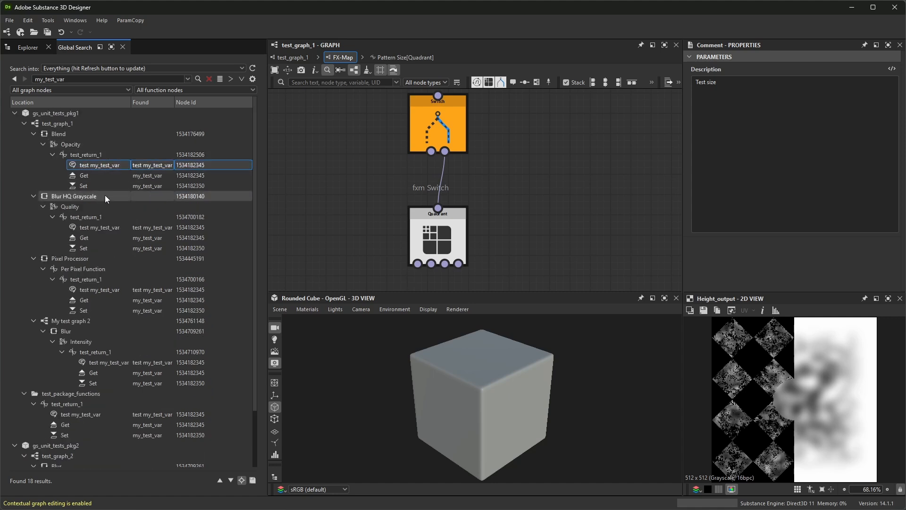
left_click(101, 176)
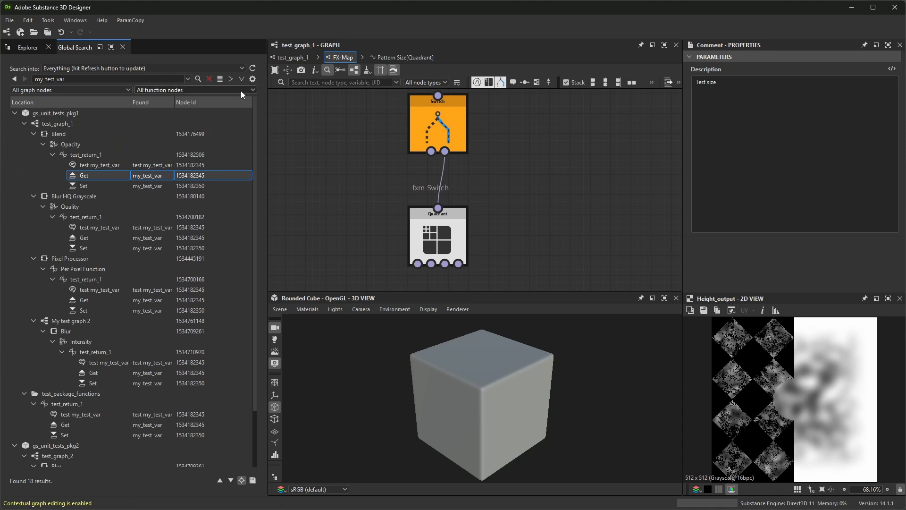
Restrict the search filters to Variable Setter, rerun the my_test_var search and select the Set entry under the Pixel Processor.
left_click(253, 80)
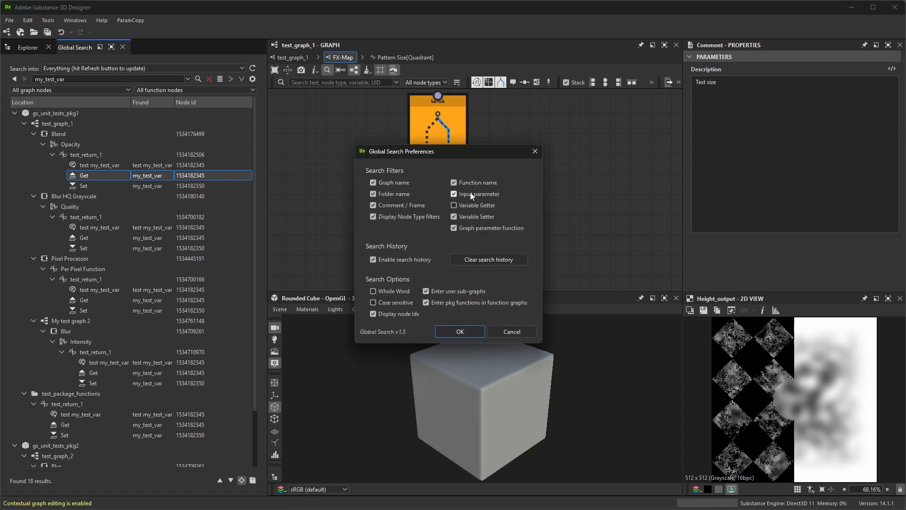
left_click(480, 229)
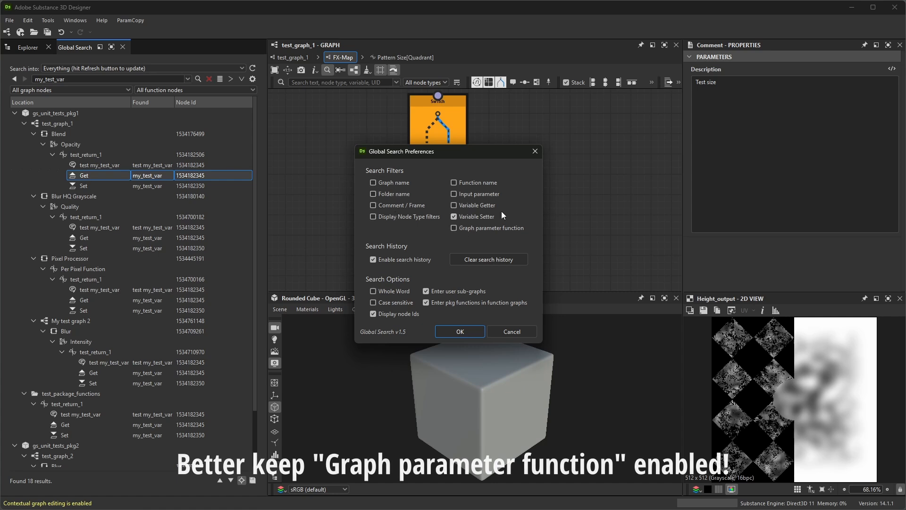
left_click(459, 330)
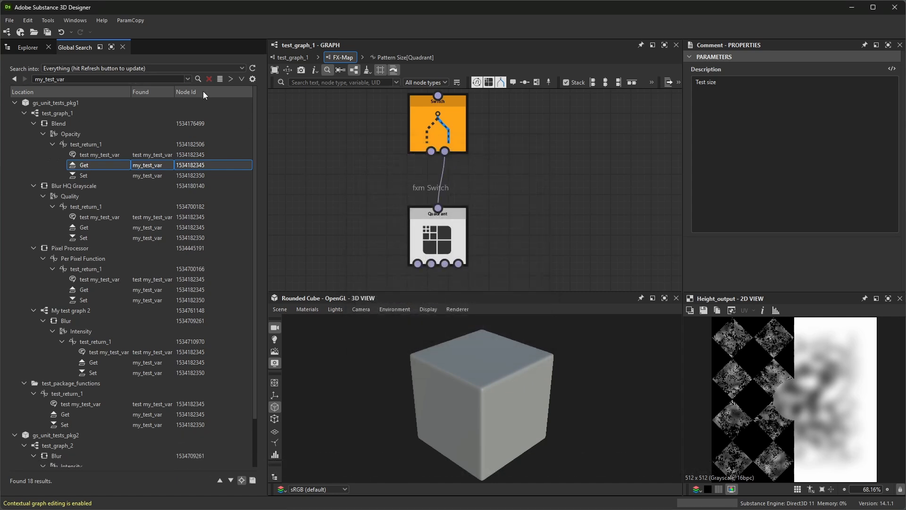
left_click(198, 79)
left_click(104, 157)
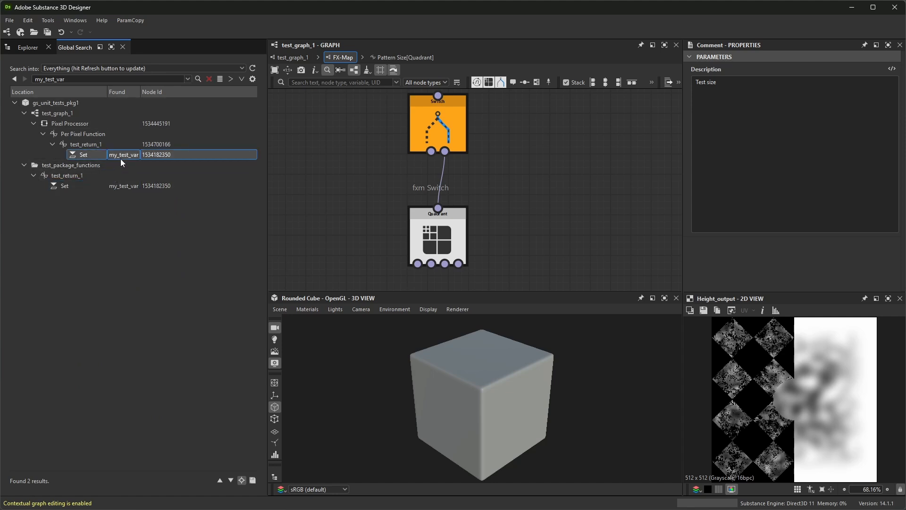
Re-enable the Graph name, Folder name, Comment / Frame, Display Node Type filters and Variable Getter options in the Global Search preferences.
left_click(253, 78)
left_click(392, 184)
left_click(392, 194)
left_click(392, 206)
left_click(392, 217)
left_click(459, 206)
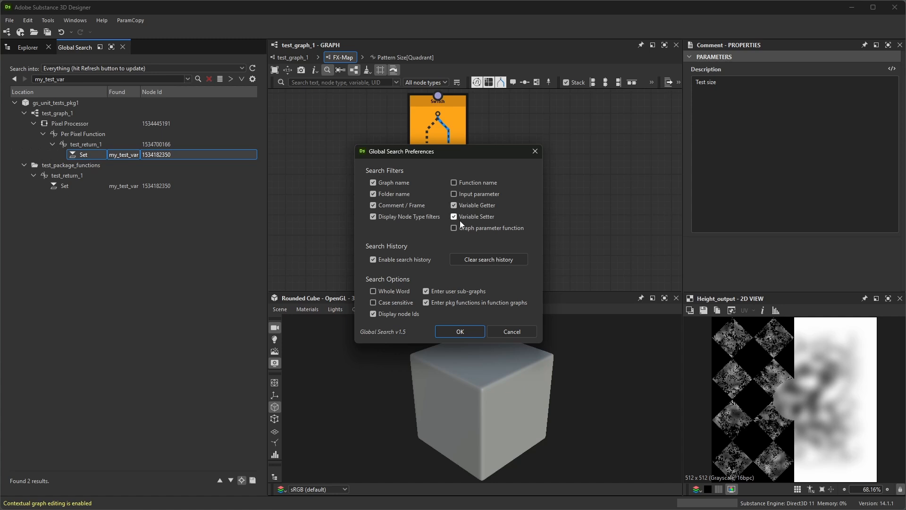
left_click(460, 332)
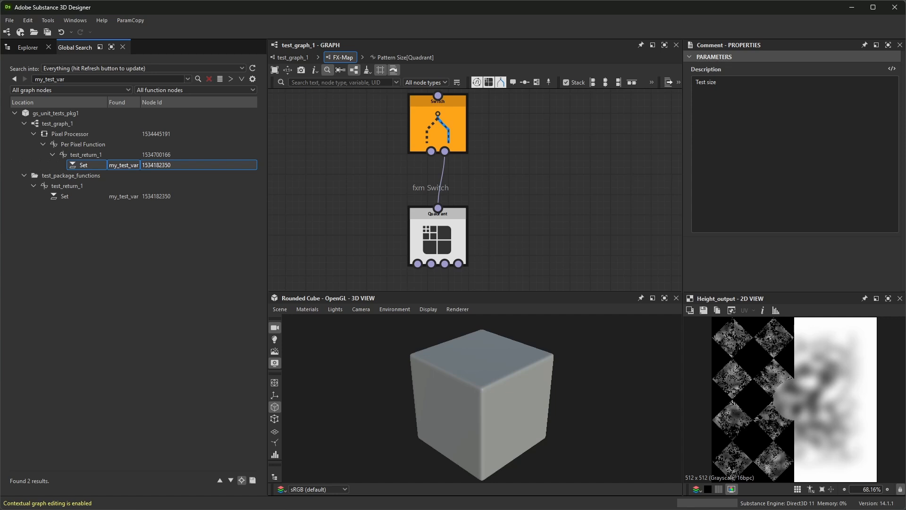
Create an empty Substance graph named lumi_test in a new package.
left_click(28, 47)
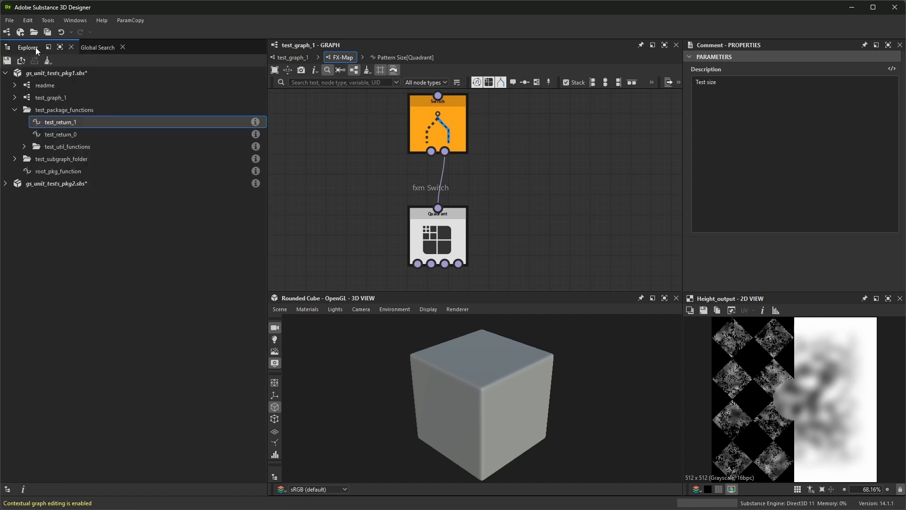
left_click(9, 20)
mouse_move(85, 31)
left_click(151, 32)
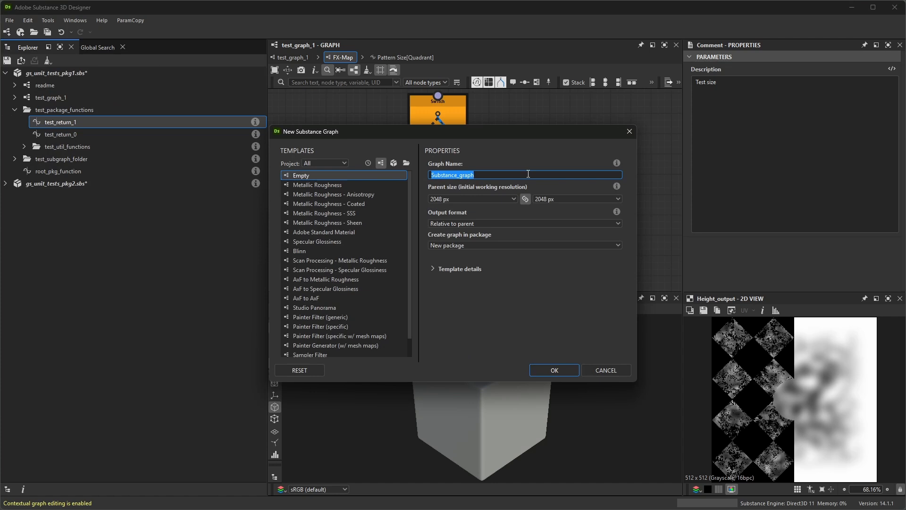
type("lumi_test")
key("Return")
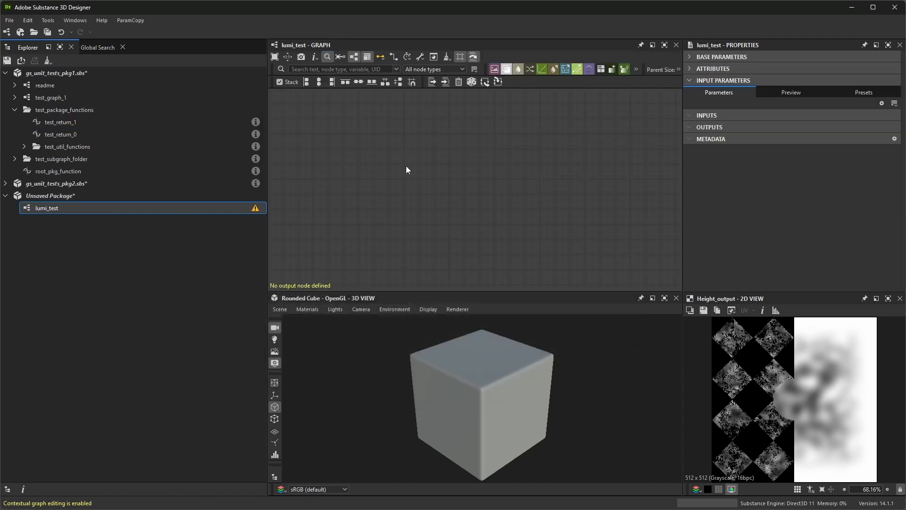
Add Pixel Processor and Shape Extrude nodes and connect the Shape Extrude output to the Pixel Processor's first image input.
key("space")
type("pixe")
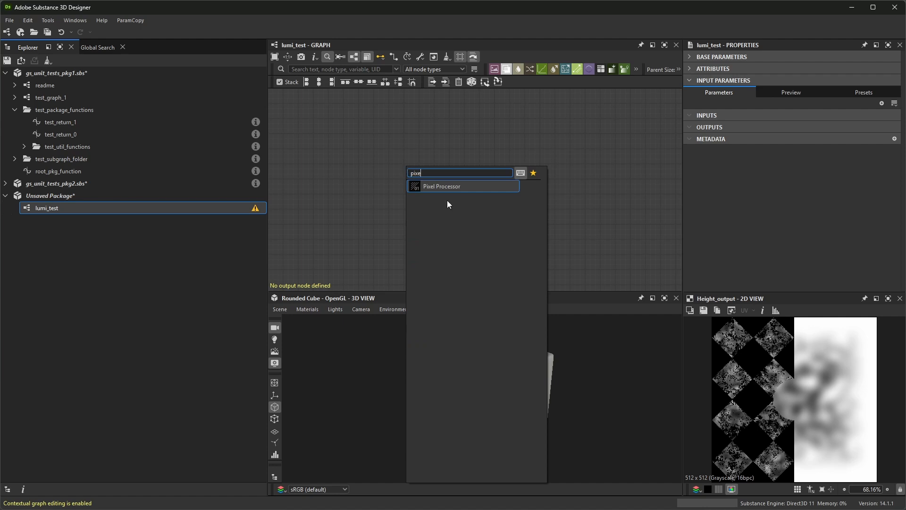
left_click(446, 188)
key("space")
type("shape")
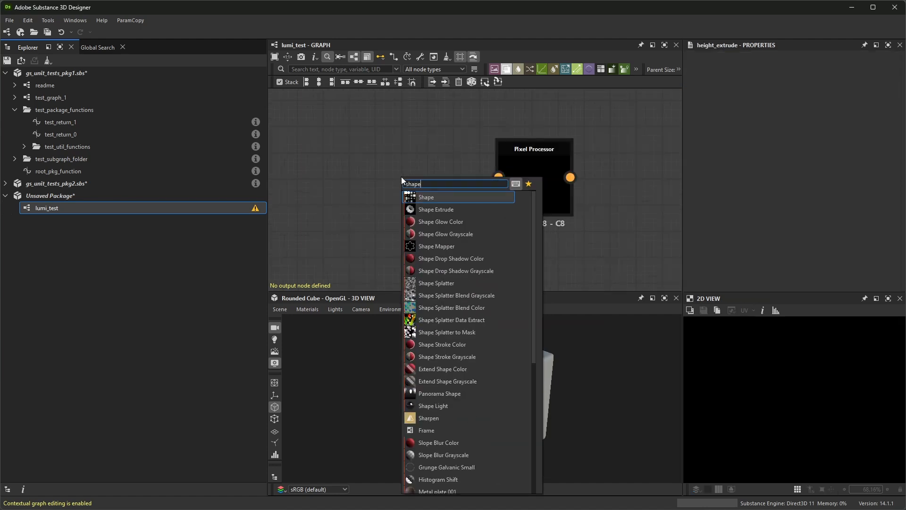
left_click(438, 210)
left_click_drag(425, 166, 514, 168)
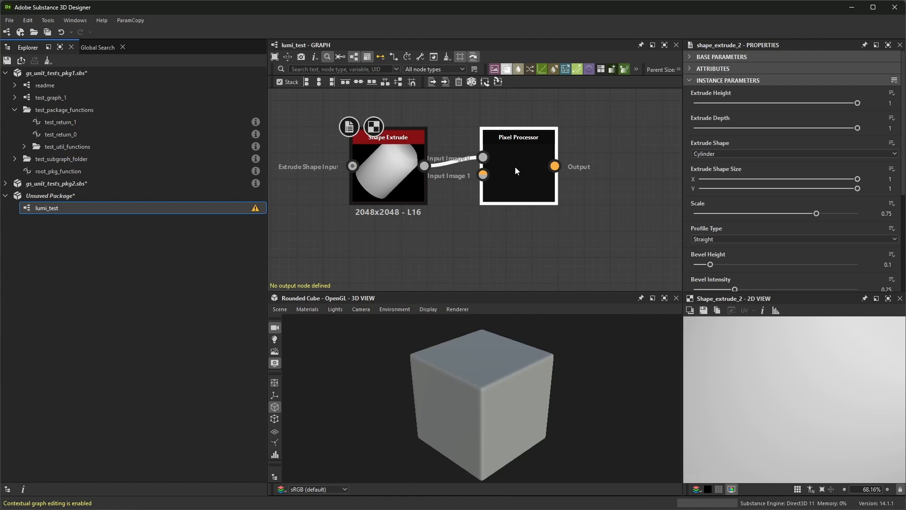
middle_click_drag(514, 163, 467, 167)
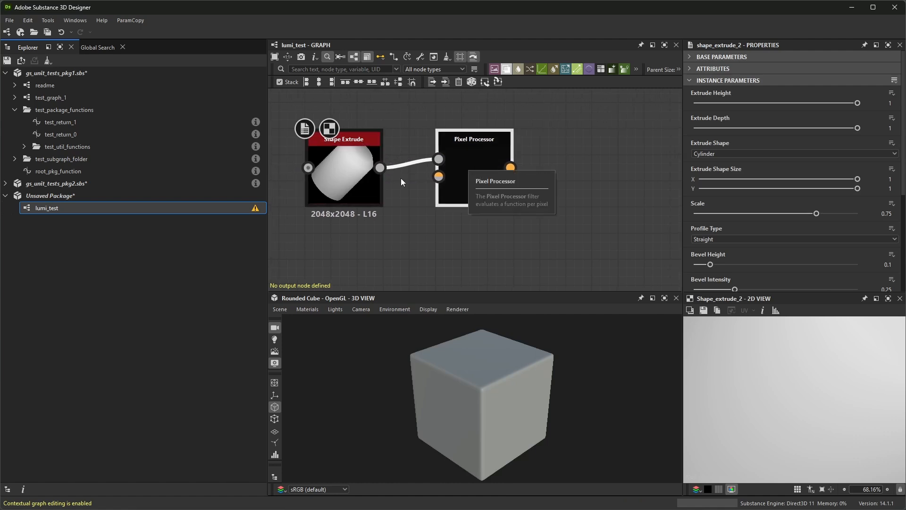
Add an Output node and connect the Pixel Processor's output to it.
key("space")
type("ou")
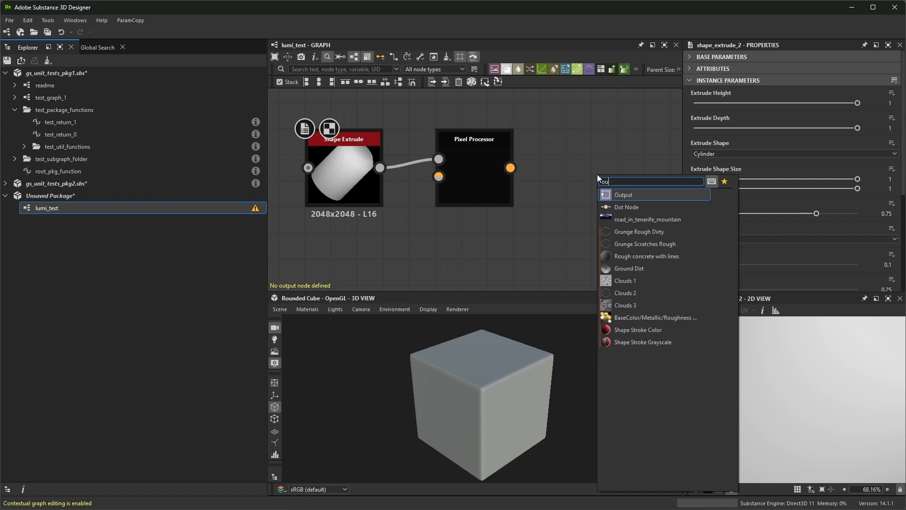
left_click(626, 194)
left_click_drag(510, 168, 569, 168)
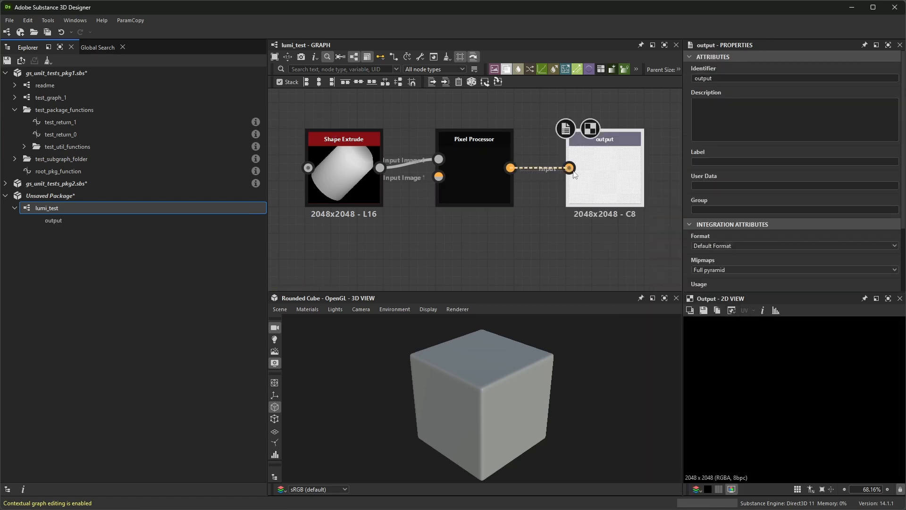
Open the Pixel Processor's per pixel function and add a Get Float2 node reading $pos.
left_click(465, 166)
double_click(466, 166)
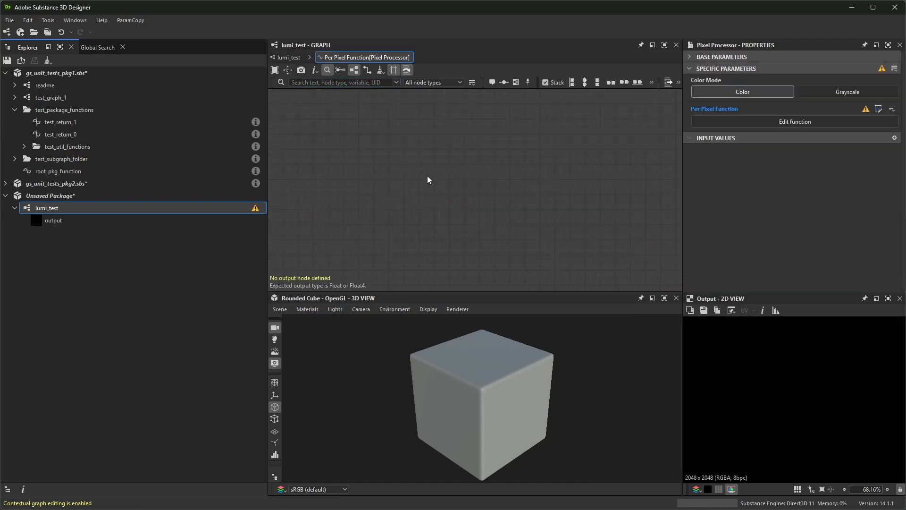
key("space")
type("get")
left_click(466, 207)
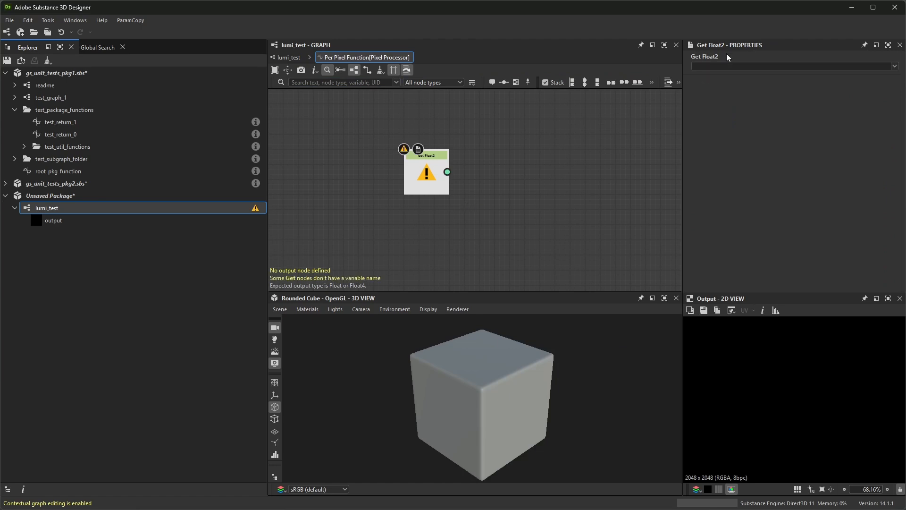
left_click(715, 66)
type("$pos")
key("Return")
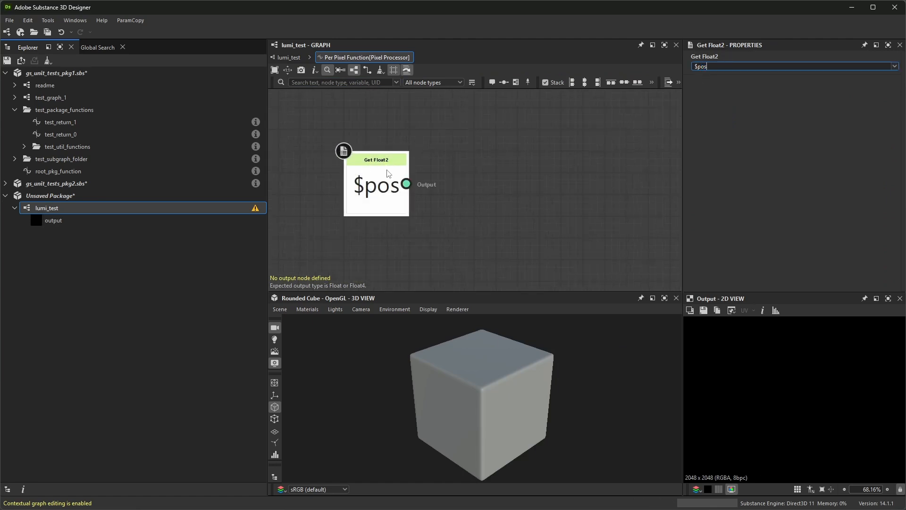
Add a Sample Gray node and connect the $pos node to its Position input.
key("space")
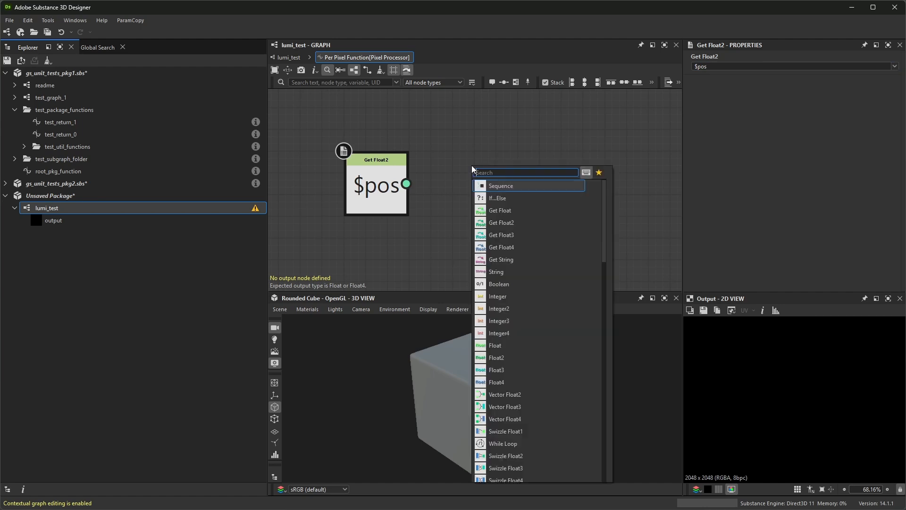
type("sam")
key("Return")
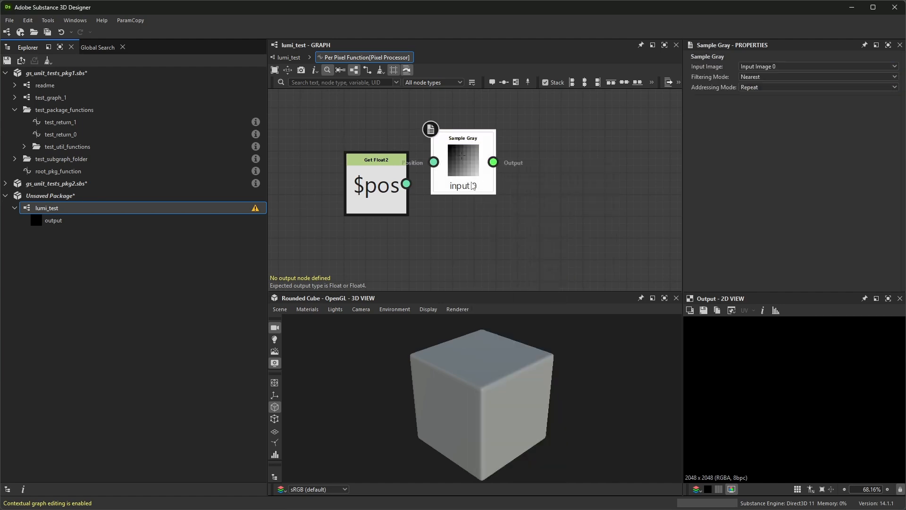
left_click_drag(416, 185, 434, 184)
middle_click_drag(556, 163, 526, 161)
scroll(475, 170, "down", 1)
Return to the lumi_test graph and add a Float input parameter with the identifier Luminosity.
left_click(289, 57)
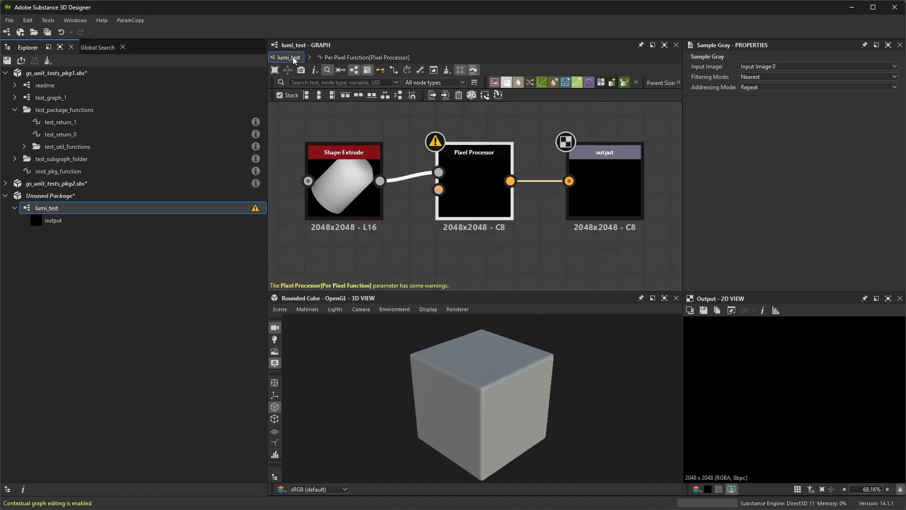
left_click(515, 119)
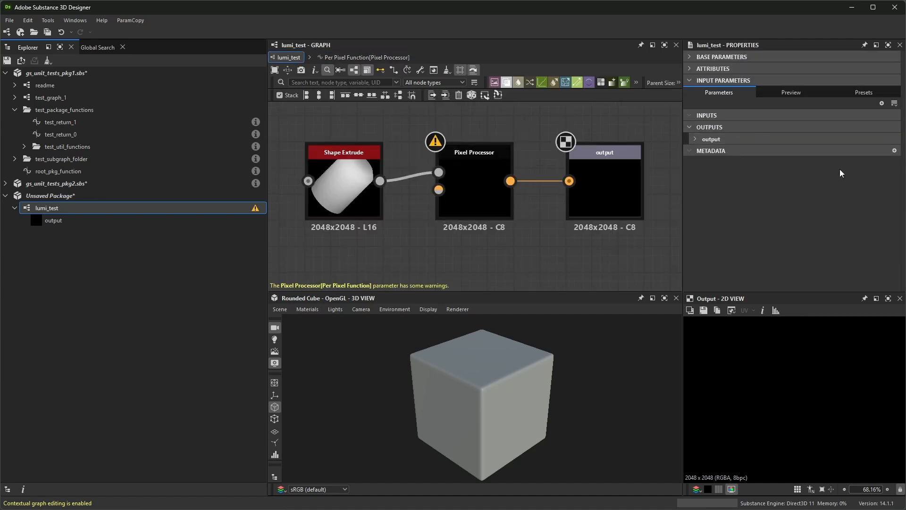
left_click(881, 103)
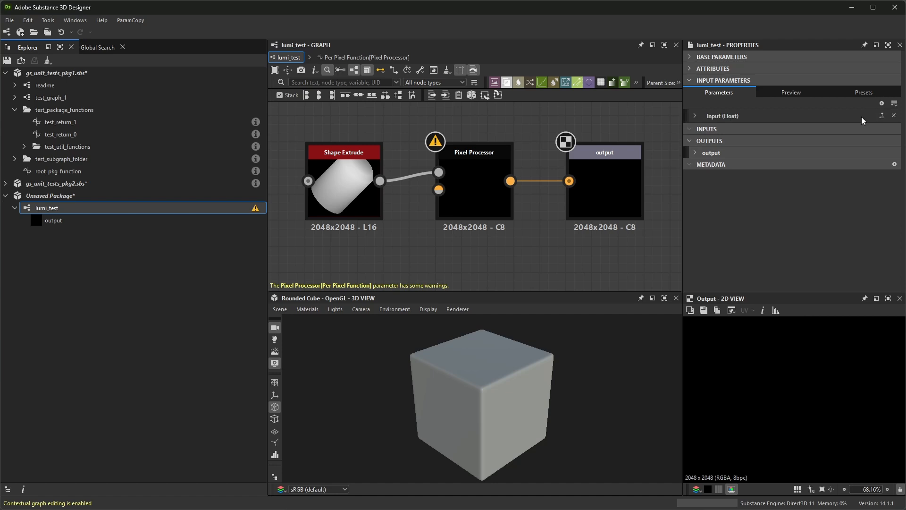
left_click(695, 116)
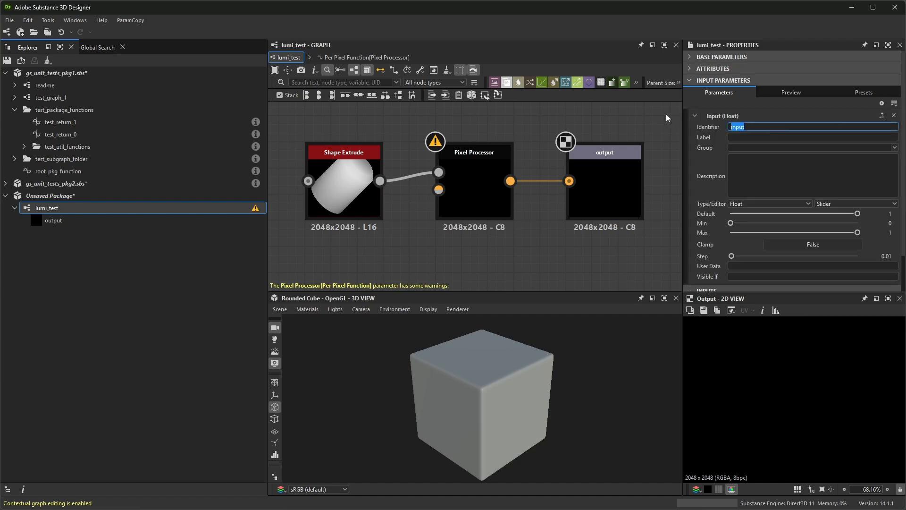
type("Luminosity")
key("Tab")
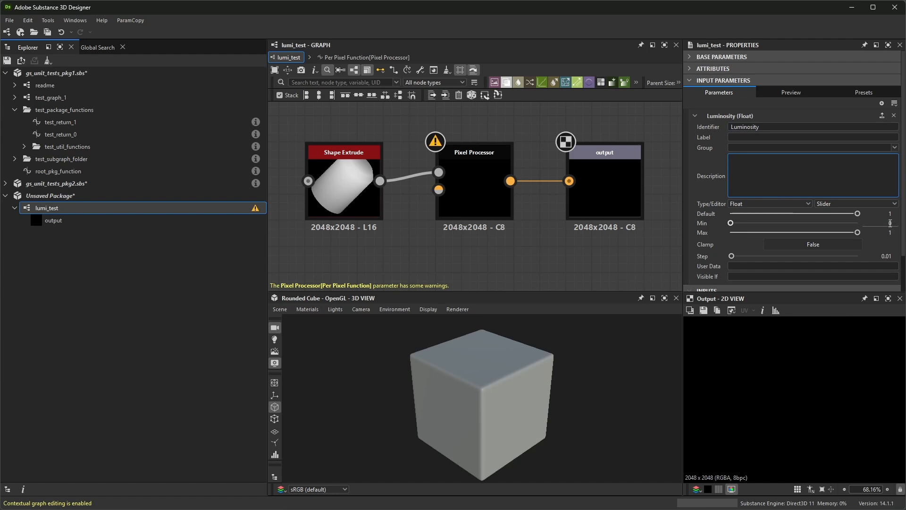
Set the Luminosity parameter's default to 0 and its minimum to -1.
double_click(894, 214)
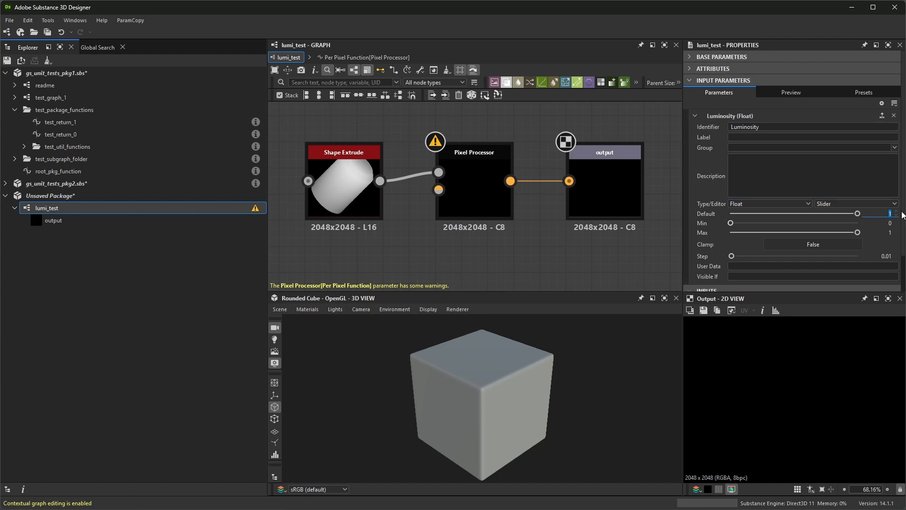
type("0")
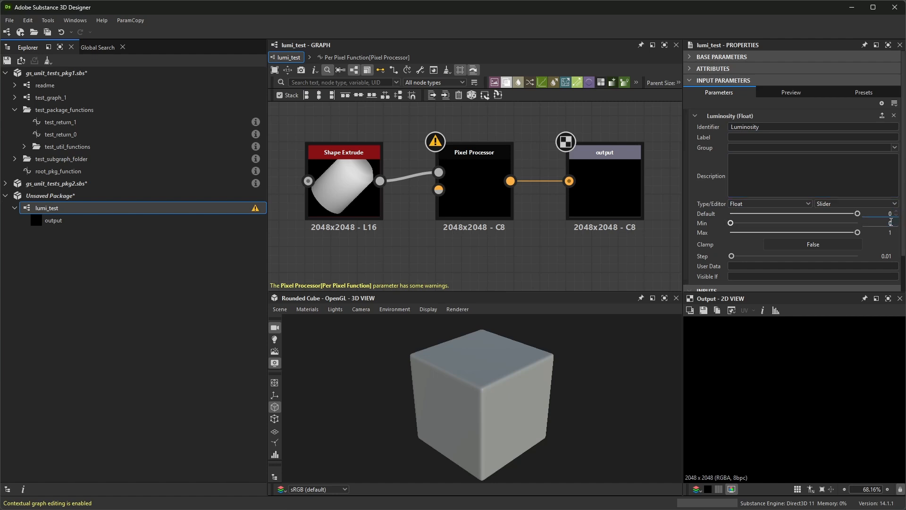
key("Tab")
type("-1")
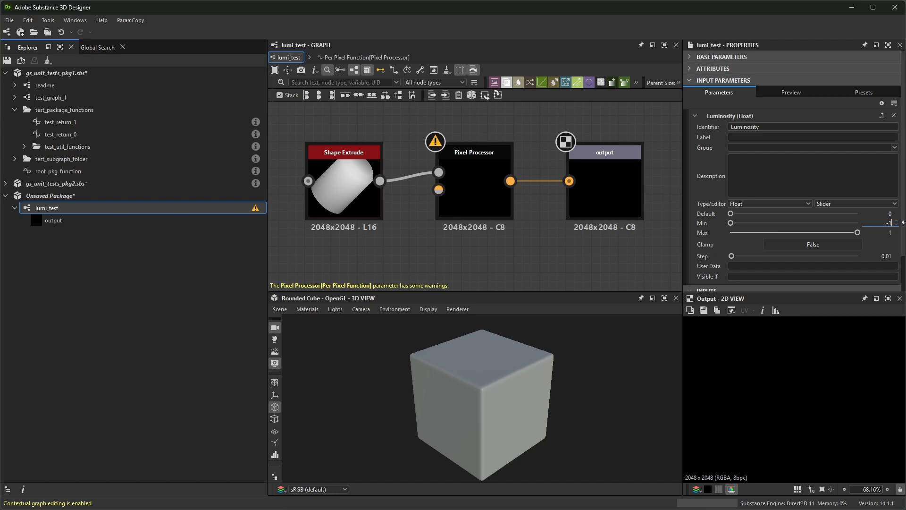
Reopen the Pixel Processor's per pixel function and add a Get Float node reading Luminosity above the Sample Gray node.
key("Return")
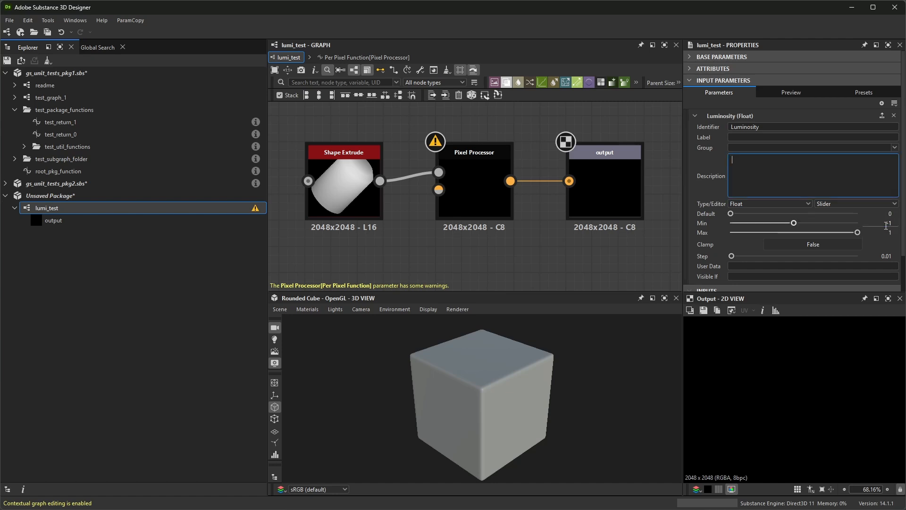
double_click(475, 152)
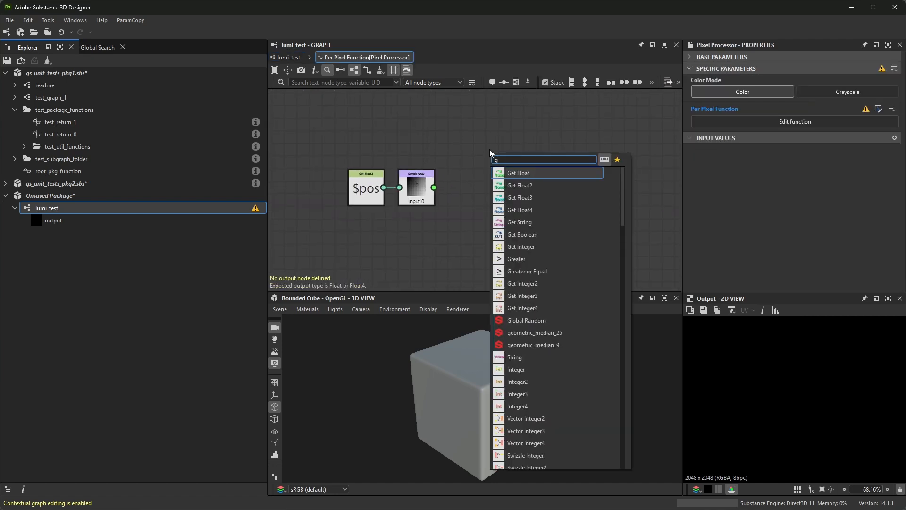
key("space")
type("get")
left_click(515, 173)
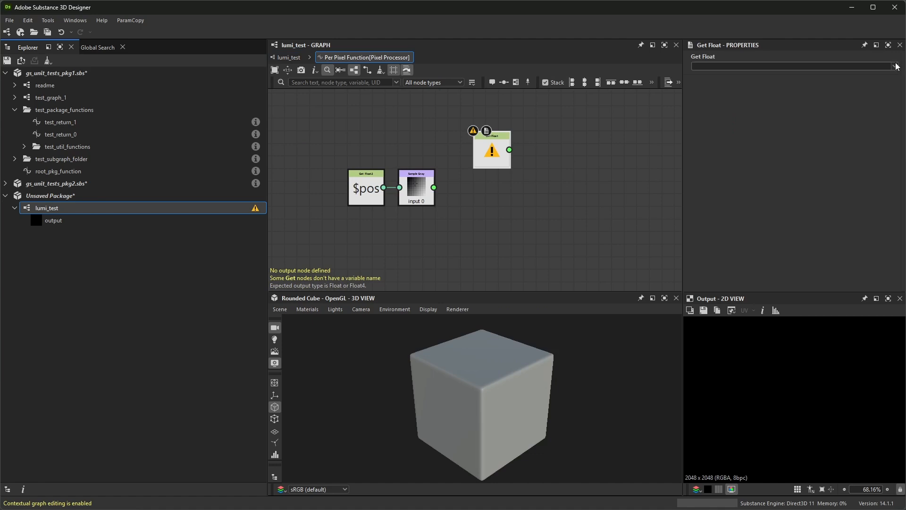
left_click(764, 67)
left_click(708, 83)
left_click_drag(489, 160, 413, 149)
Place an Add node and connect the Luminosity and Sample Gray outputs to its two inputs.
key("space")
type("add")
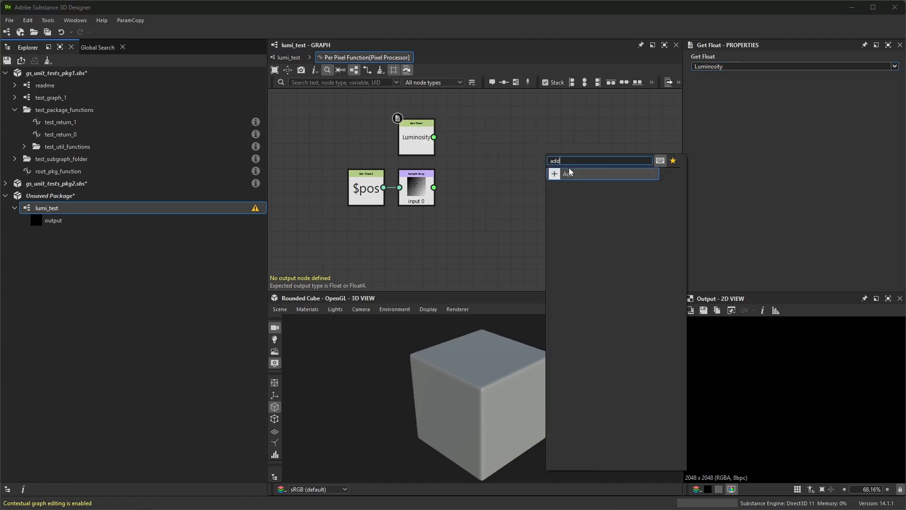
left_click(566, 173)
left_click_drag(427, 142, 434, 188)
left_click_drag(505, 187, 468, 175)
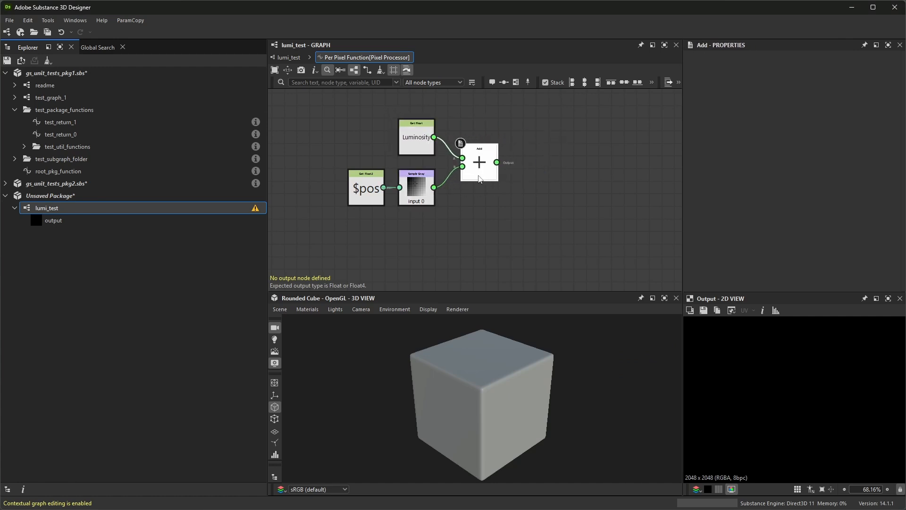
Add a Clamp function node and connect the Add node's output to its Input.
scroll(440, 180, "up", 2)
key("space")
type("clamp")
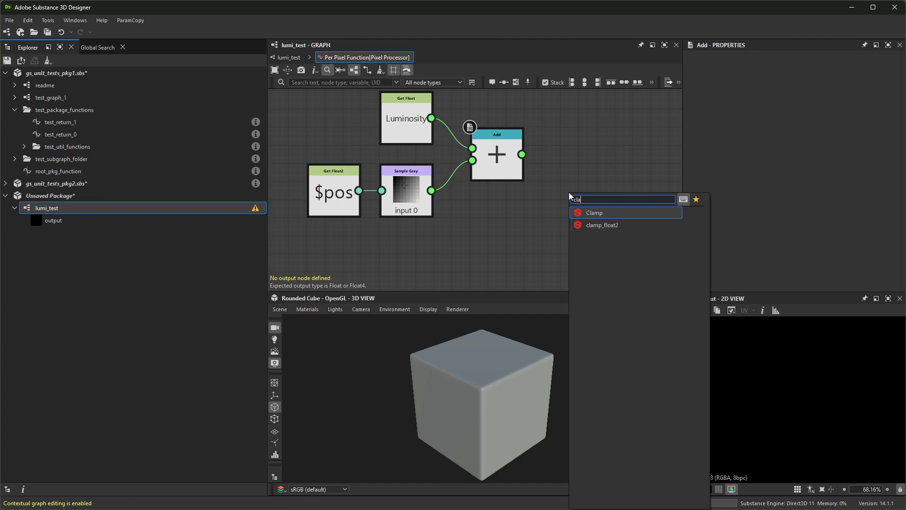
left_click(588, 212)
left_click_drag(572, 200, 590, 189)
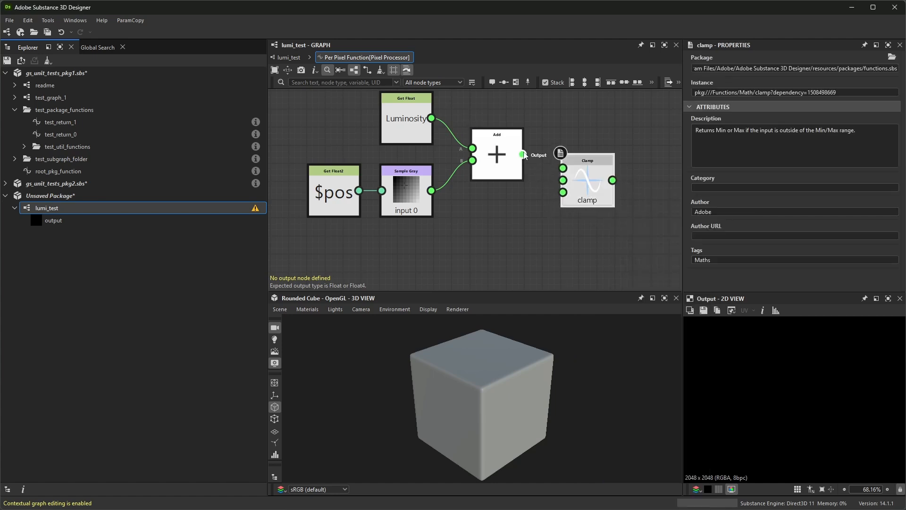
left_click_drag(522, 155, 564, 169)
Add a Float node with value 0 below the Add node and connect it to the Clamp's Min input.
key("space")
type("f")
left_click(545, 213)
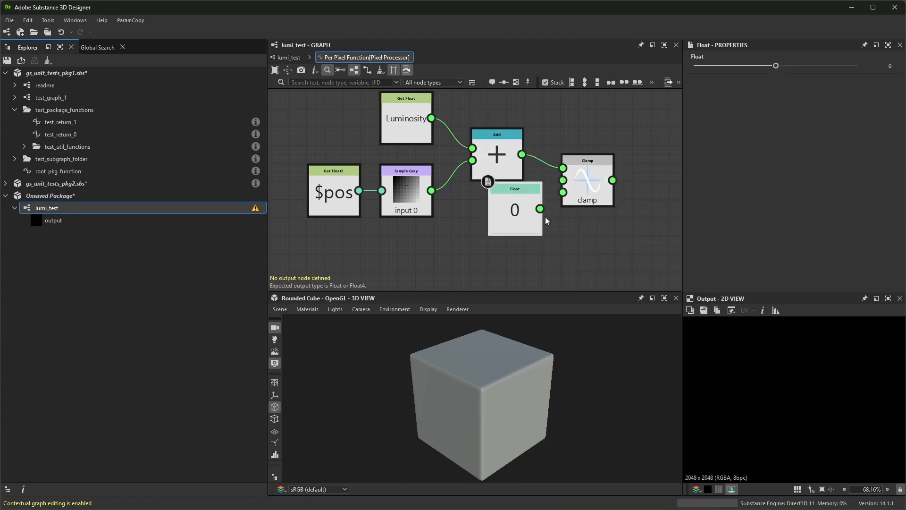
left_click_drag(545, 217, 577, 196)
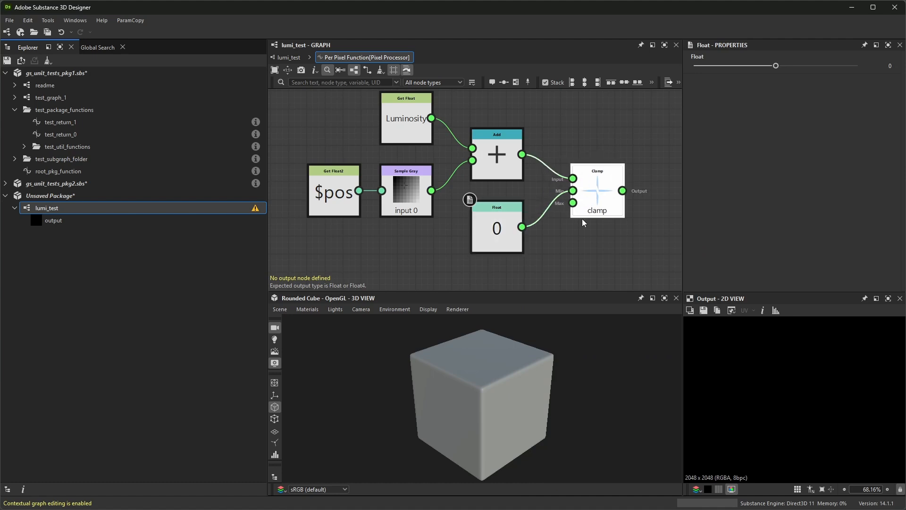
Add a second Float node, set it to 1, and connect it to the Clamp's Max input.
key("space")
left_click(592, 225)
left_click_drag(562, 243, 495, 262)
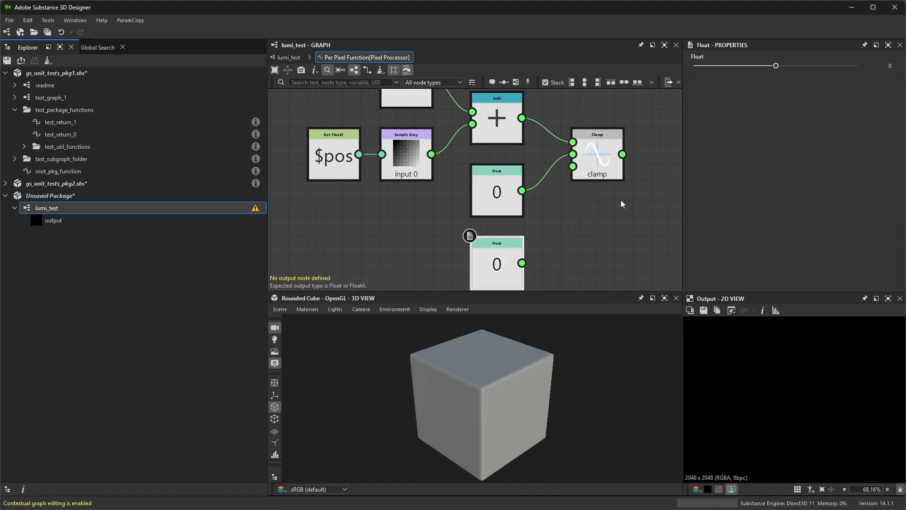
left_click(889, 65)
type("1")
key("Return")
left_click_drag(522, 263, 603, 201)
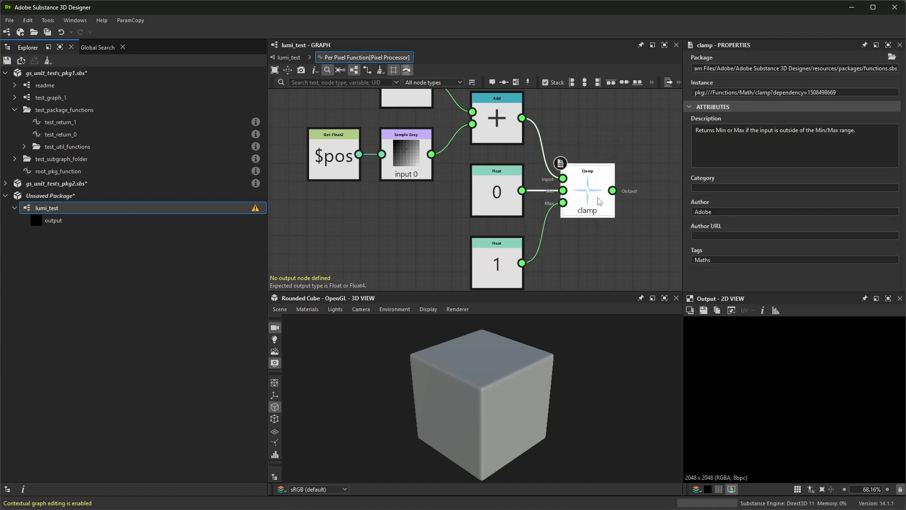
Set the Clamp node as the output node of the per pixel function.
right_click(602, 197)
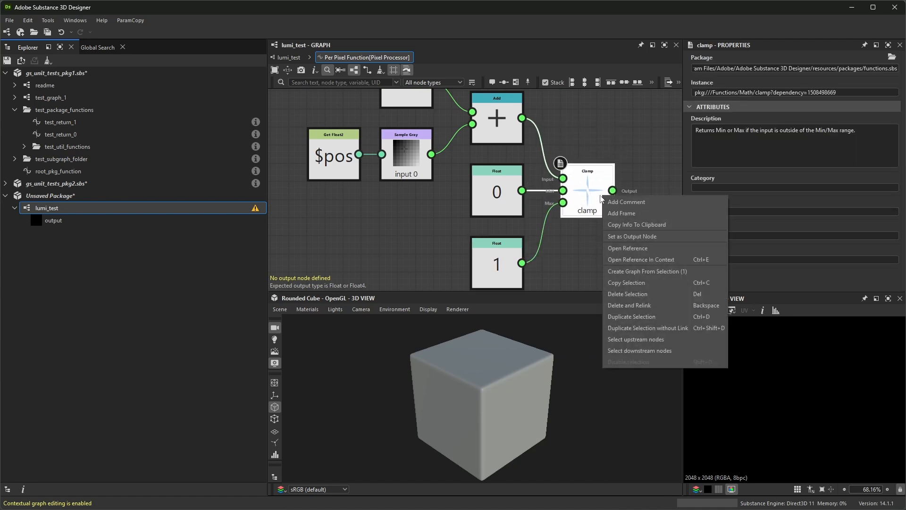
left_click(631, 236)
key("f")
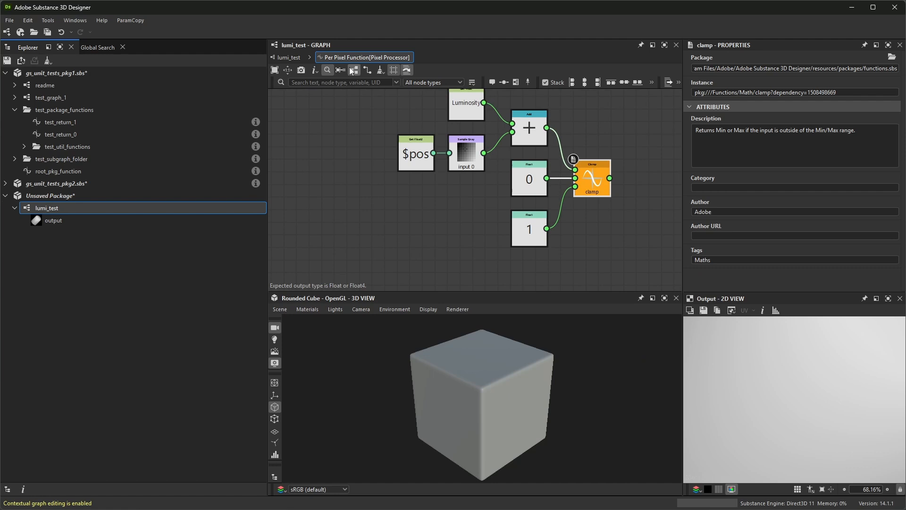
Return to the lumi_test graph and preview how varying the Luminosity parameter affects the output.
left_click(289, 57)
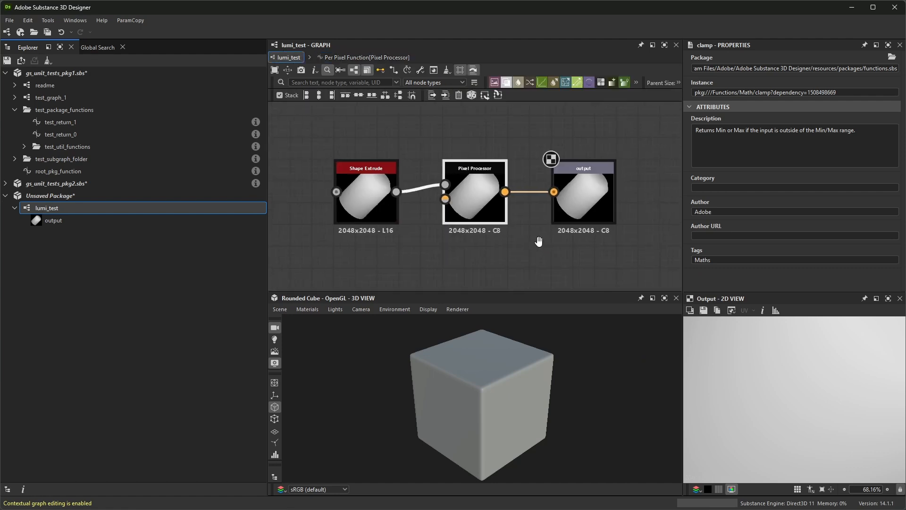
left_click(494, 244)
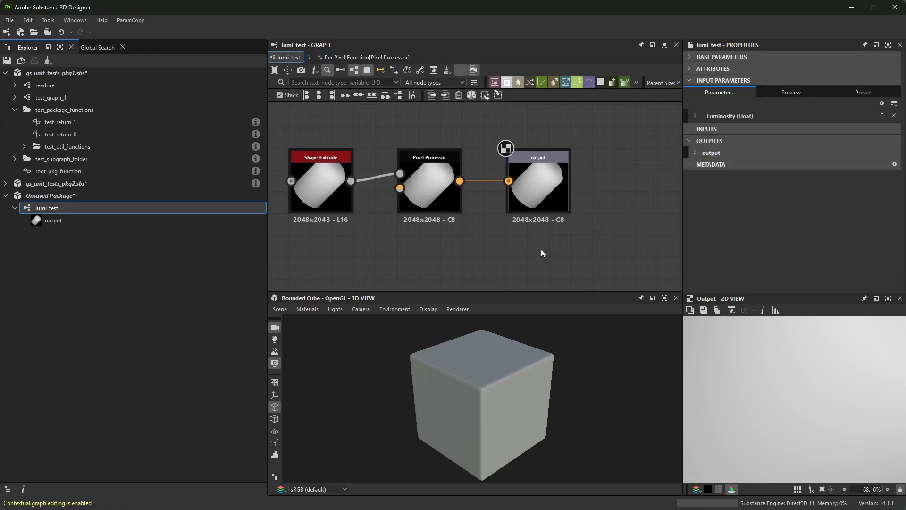
left_click(791, 93)
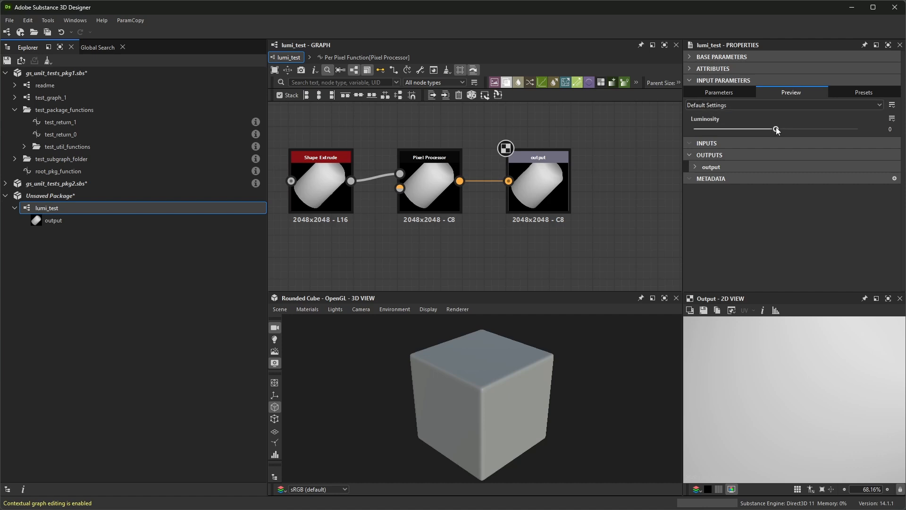
mouse_move(776, 129)
left_mouse_down()
mouse_move(856, 129)
mouse_move(741, 137)
mouse_move(776, 137)
left_mouse_up()
scroll(405, 127, "down", 1)
middle_click_drag(405, 127, 416, 119)
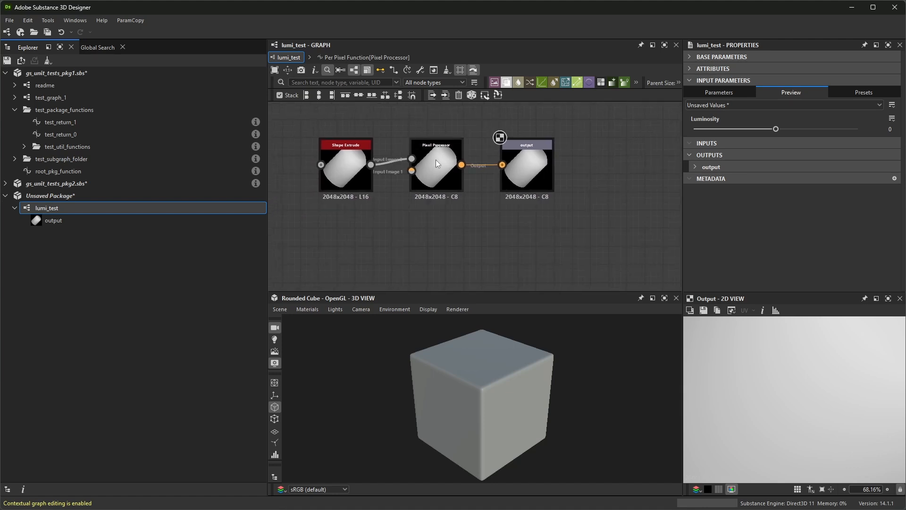
Change the Pixel Processor node's color mode to Grayscale.
left_click(435, 161)
left_click(847, 92)
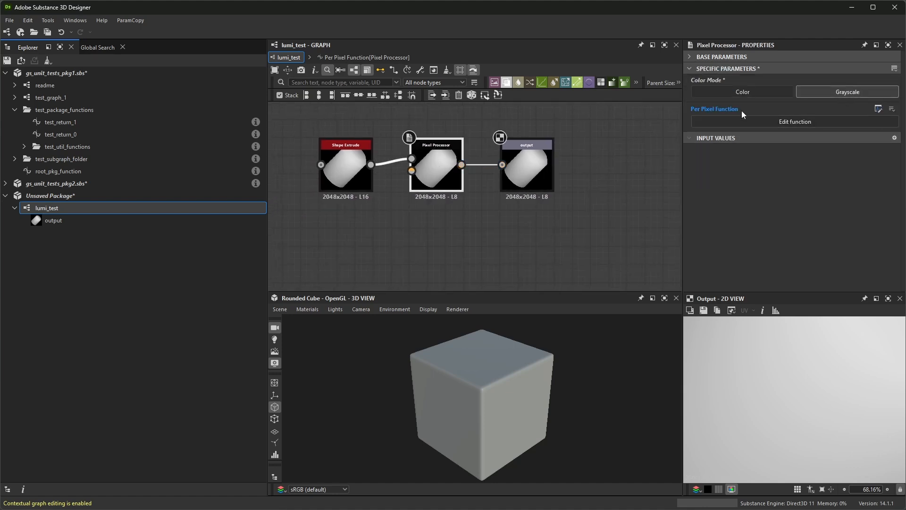
middle_click_drag(542, 166, 528, 168)
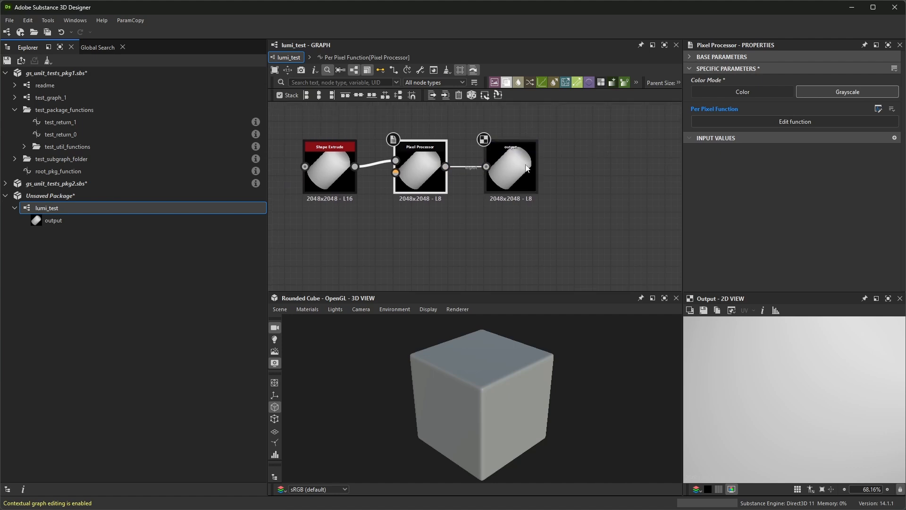
scroll(515, 175, "up", 1)
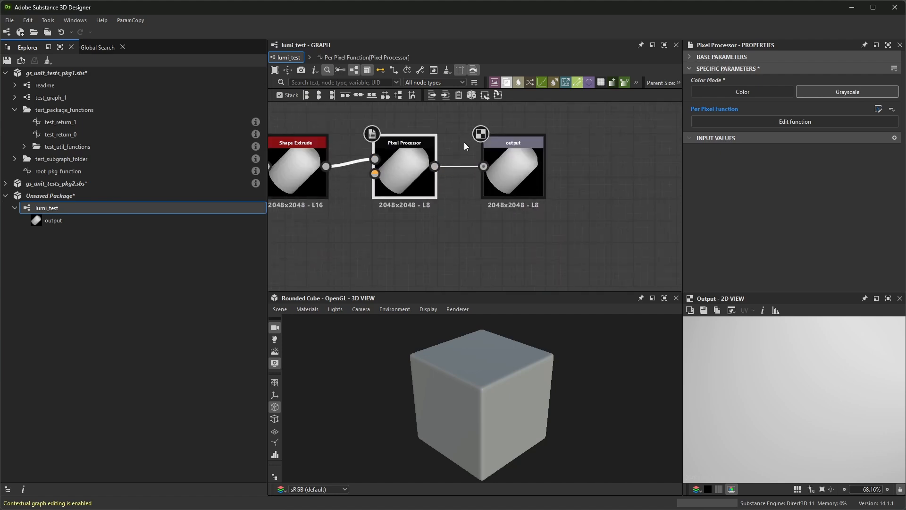
middle_click_drag(465, 188, 475, 176)
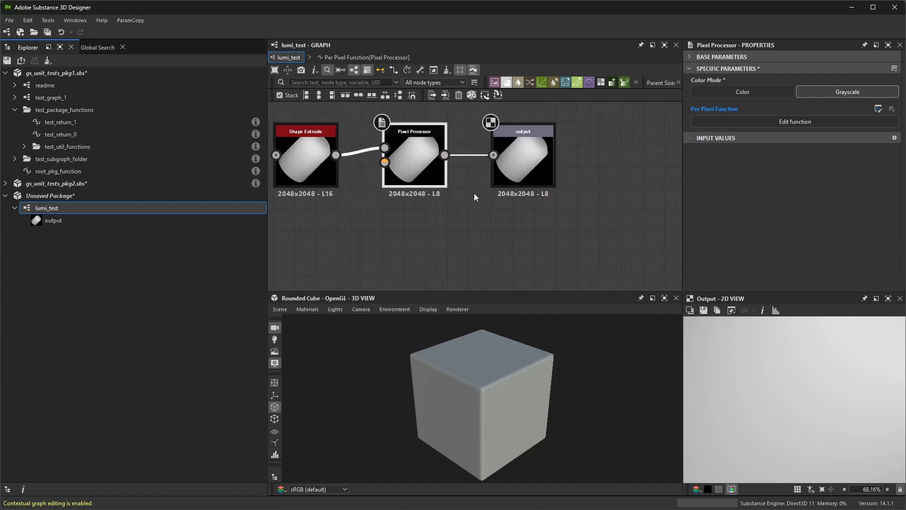
Reopen the Pixel Processor's per pixel function and review its Luminosity, Add and Clamp nodes.
key("ctrl+e")
scroll(439, 153, "up", 1)
scroll(444, 144, "down", 1)
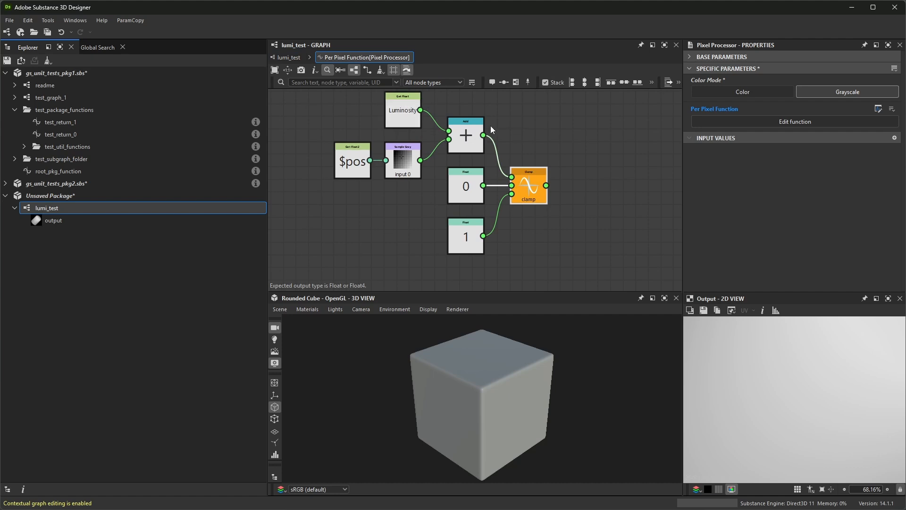
left_click(410, 112)
left_click(466, 131)
left_click(534, 172)
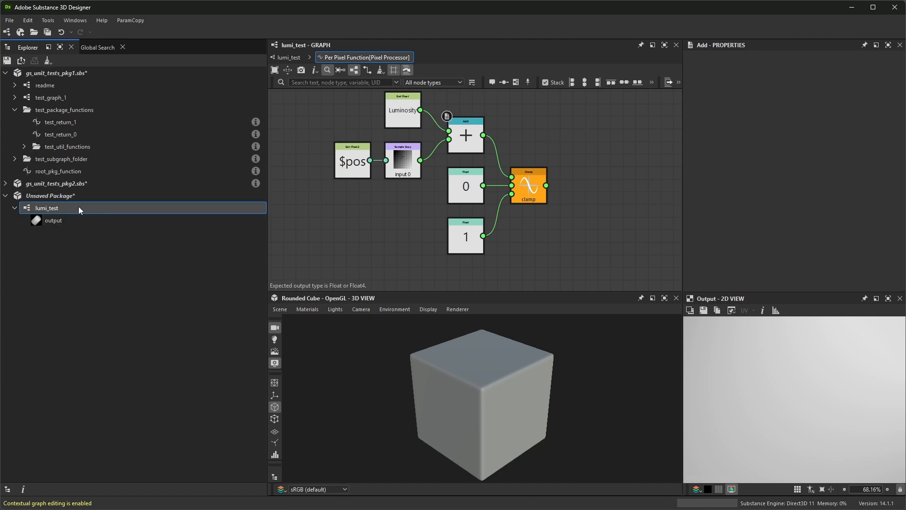
Create a new Substance function graph in the unsaved package and name it lumi_calc.
left_click(51, 198)
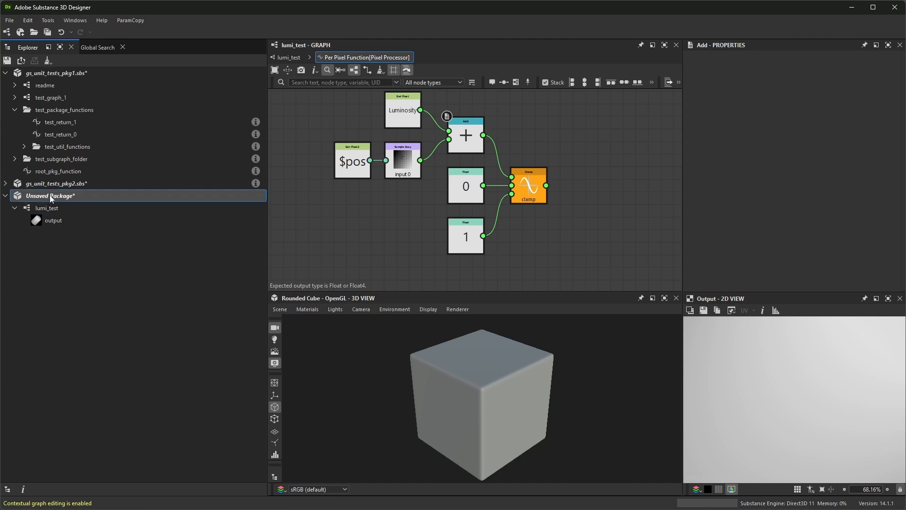
right_click(48, 197)
mouse_move(55, 203)
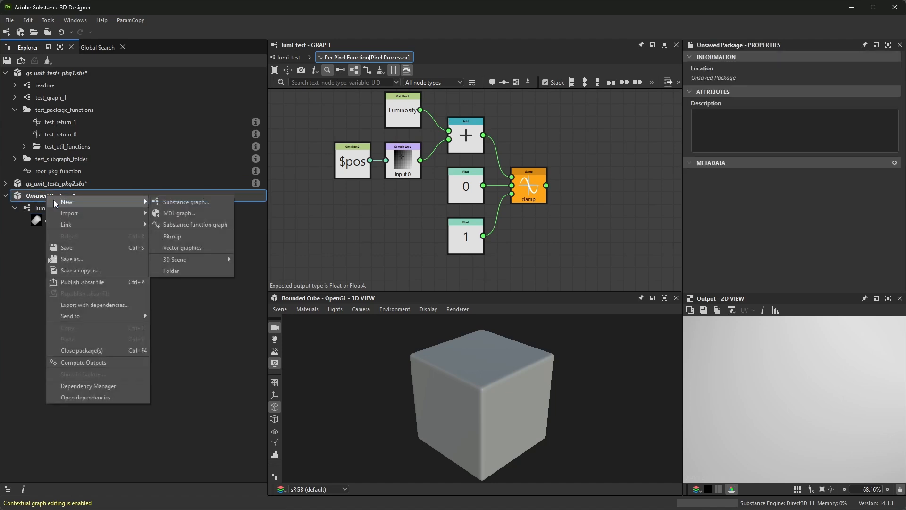
left_click(204, 225)
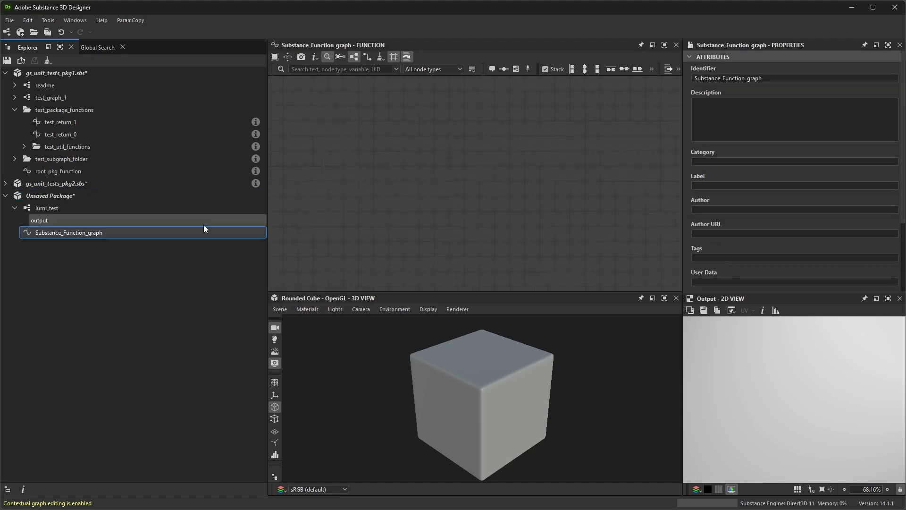
left_click(89, 233)
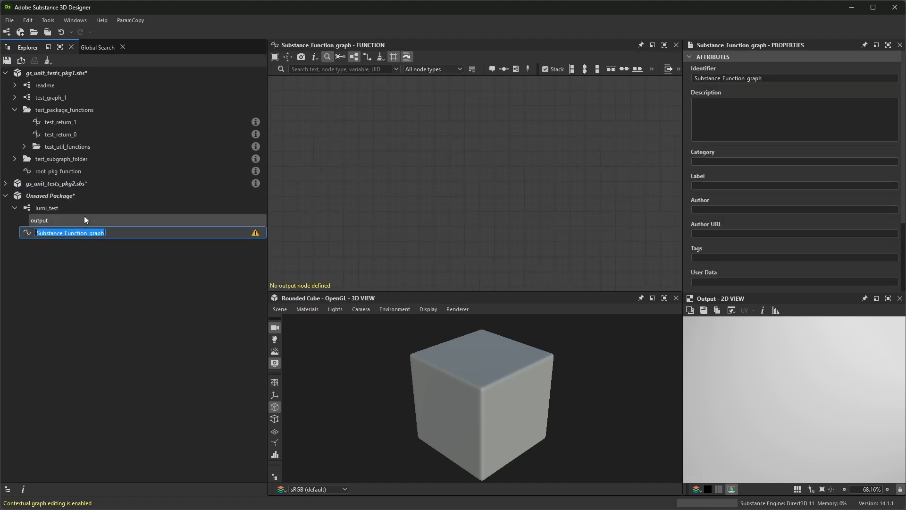
key("BackSpace")
type("lumi_ calc")
key("Return")
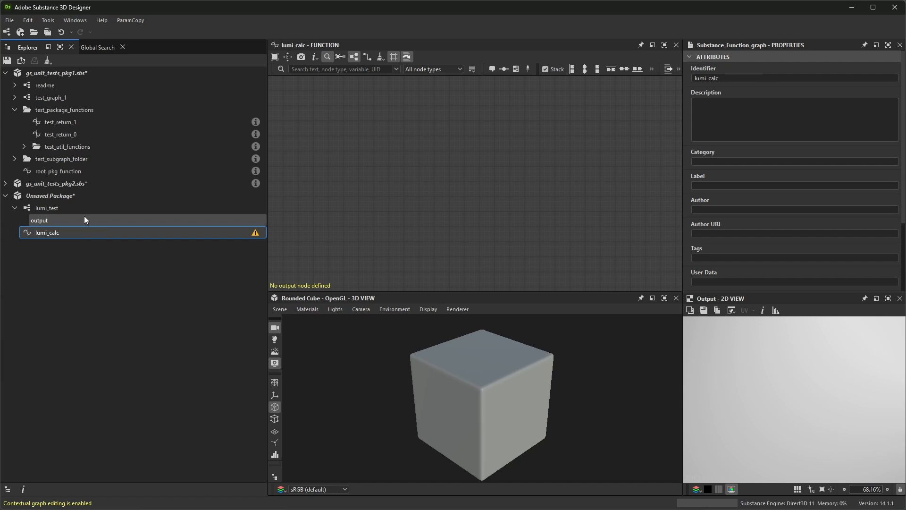
Copy the Luminosity, Add, both Float and Clamp nodes from the per pixel function into lumi_calc.
left_click(46, 208)
double_click(45, 208)
double_click(500, 187)
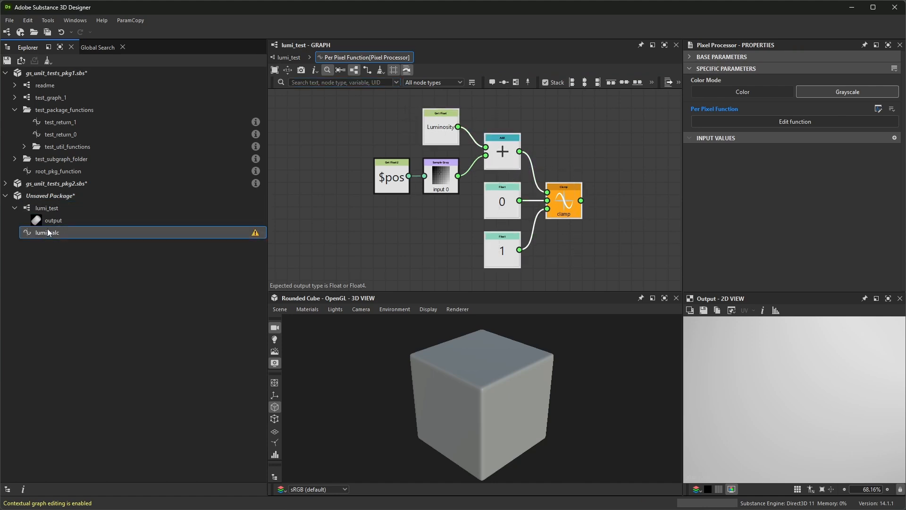
double_click(47, 231)
scroll(423, 184, "down", 2)
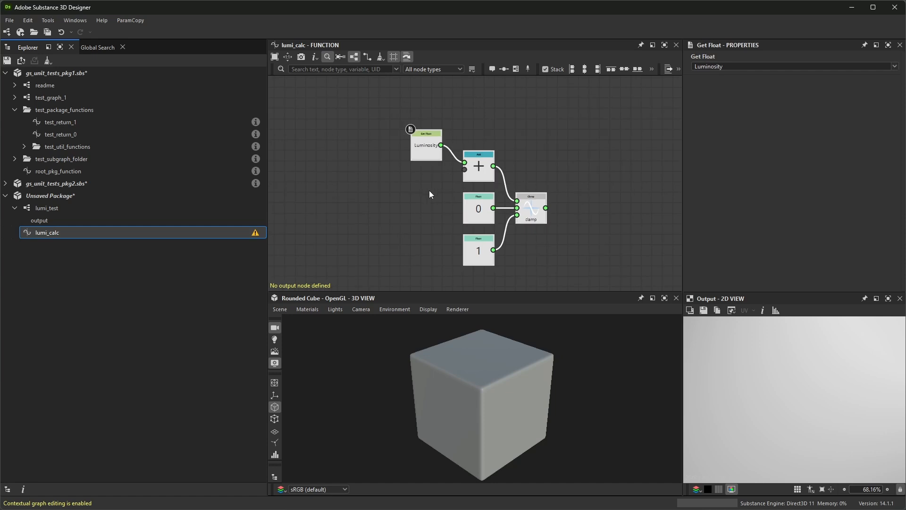
Delete the pasted Luminosity Get Float node from the lumi_calc function.
scroll(430, 191, "up", 2)
left_click_drag(370, 114, 448, 141)
key("Delete")
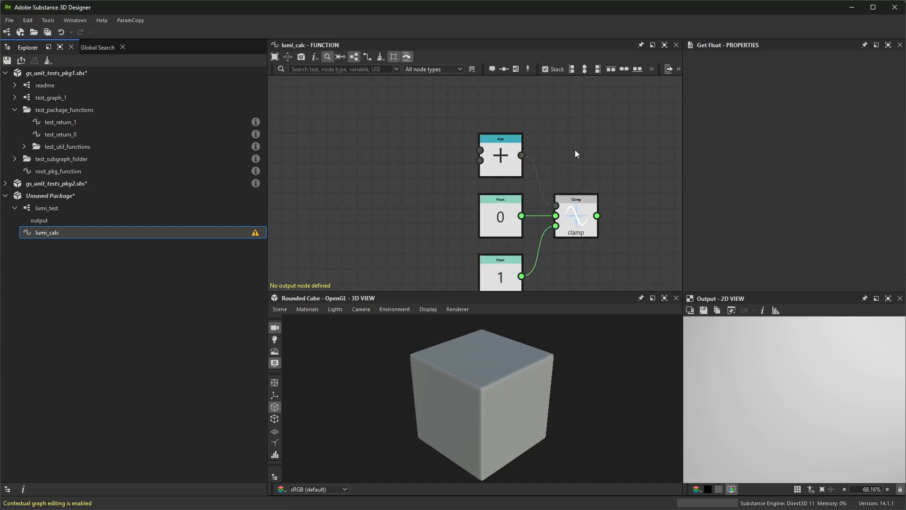
key("f")
Add a Float input parameter to the lumi_calc function.
left_click(607, 144)
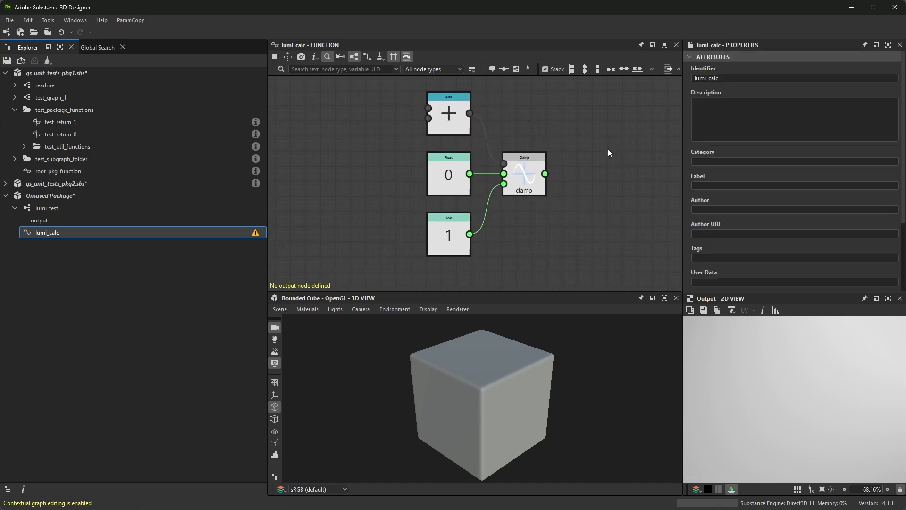
scroll(649, 165, "down", 2)
scroll(792, 207, "down", 3)
scroll(791, 206, "down", 1)
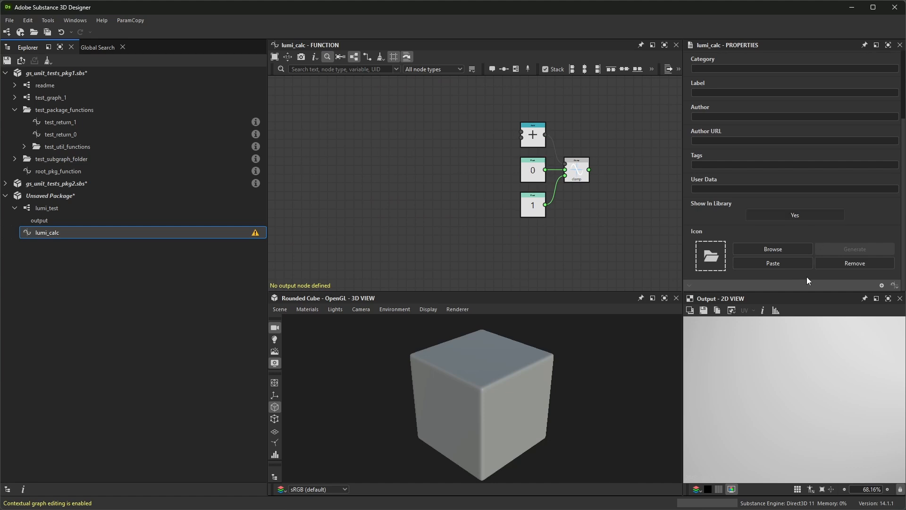
scroll(786, 212, "down", 1)
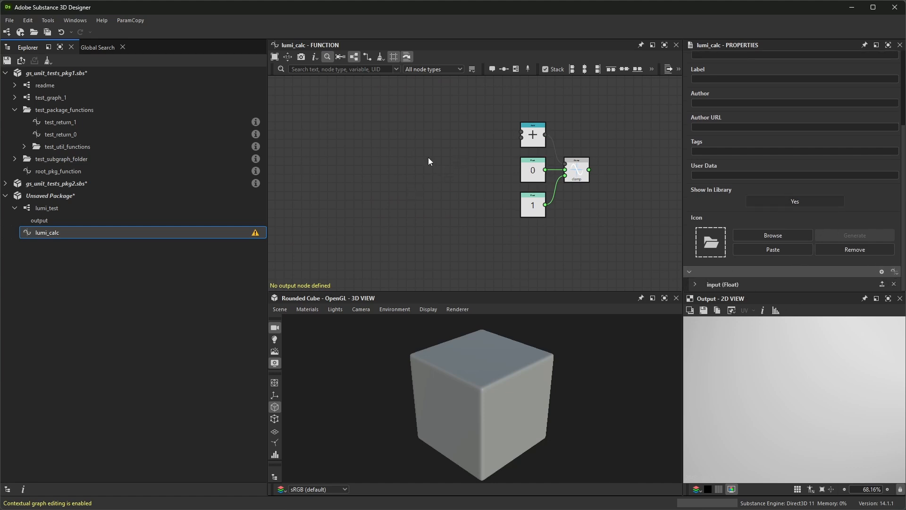
Add a Get Float node to lumi_calc that reads the input parameter.
key("space")
type("get")
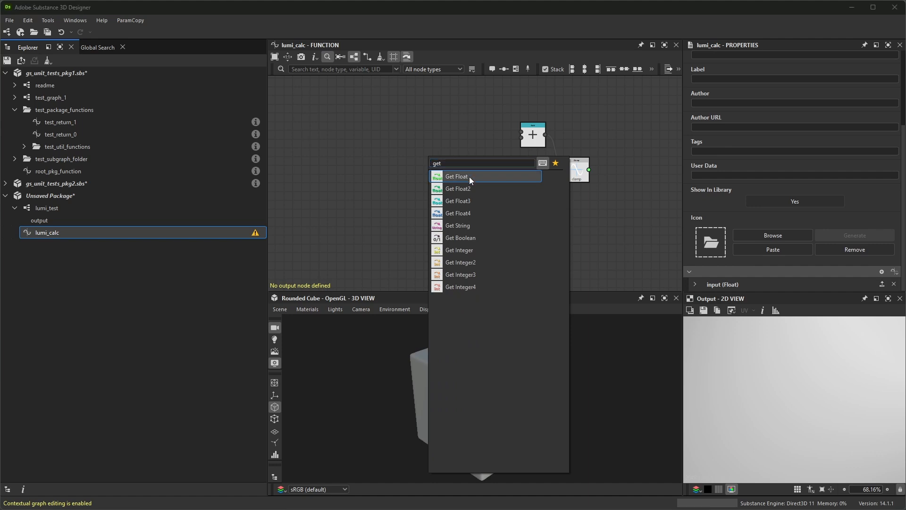
left_click(470, 177)
left_click(783, 67)
type("input")
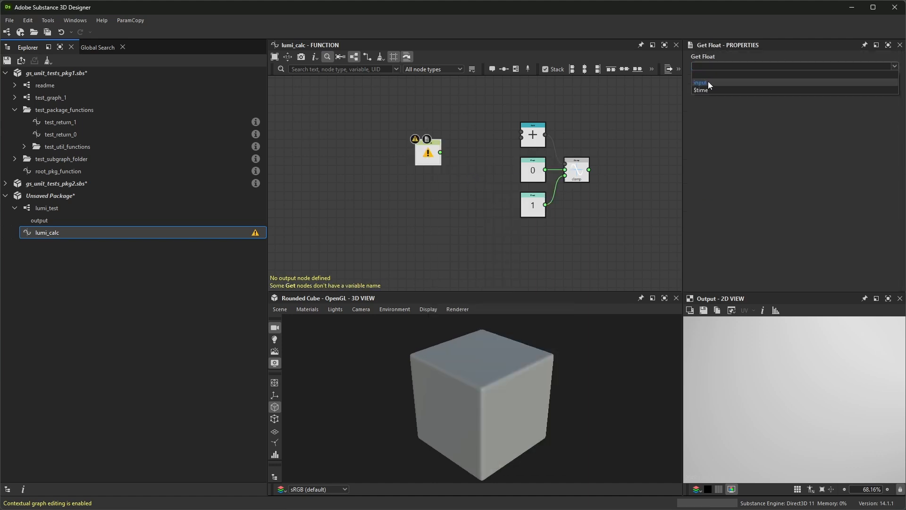
key("Return")
Connect the input Get Float node to the Add node's first input and show the lumi_calc function's properties.
scroll(455, 146, "up", 4)
mouse_move(455, 147)
middle_mouse_down()
mouse_move(543, 97)
mouse_move(461, 144)
middle_mouse_up()
left_click_drag(454, 114, 540, 139)
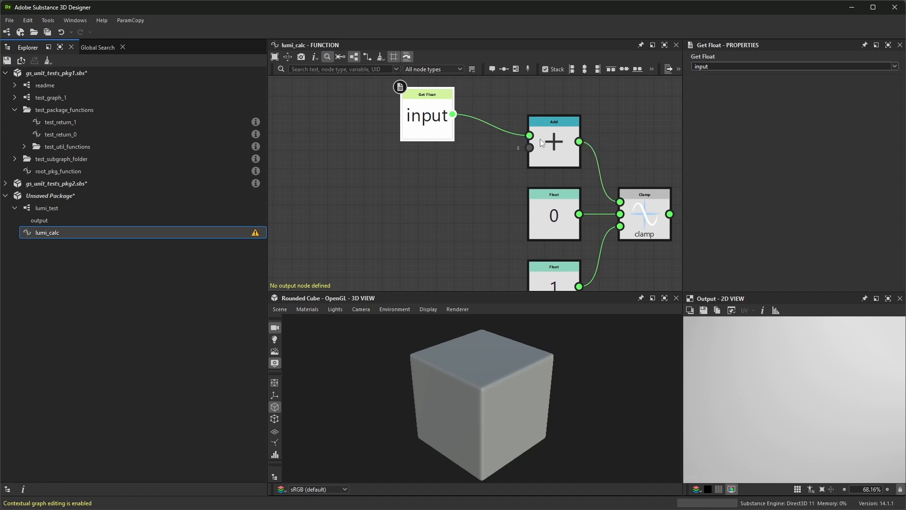
scroll(485, 151, "down", 2)
scroll(485, 152, "down", 1)
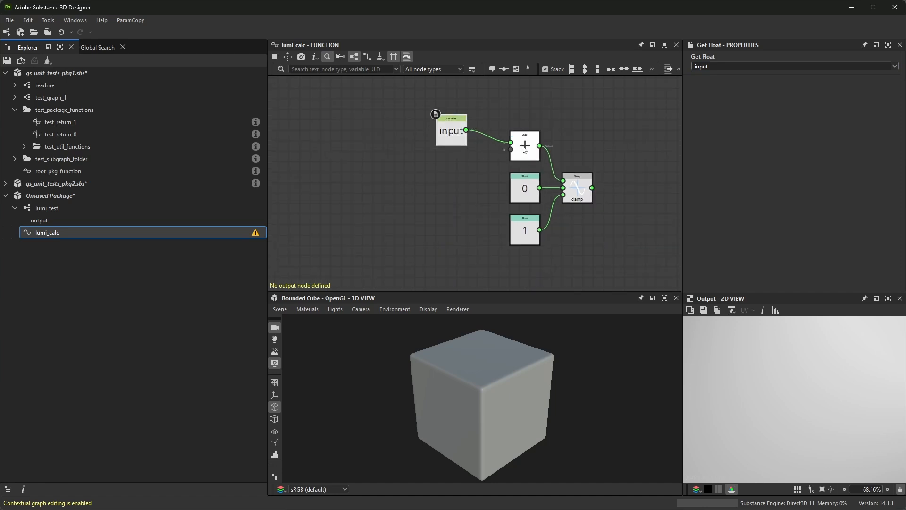
scroll(524, 150, "up", 2)
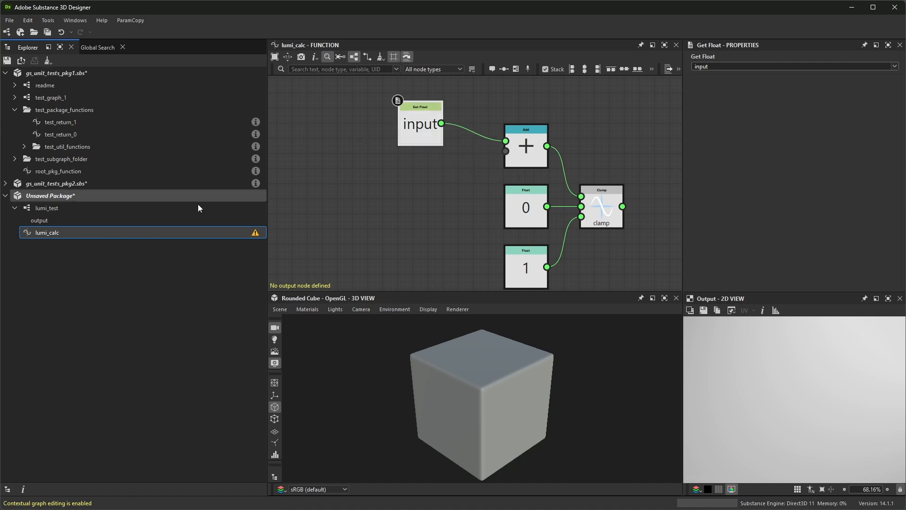
left_click(47, 231)
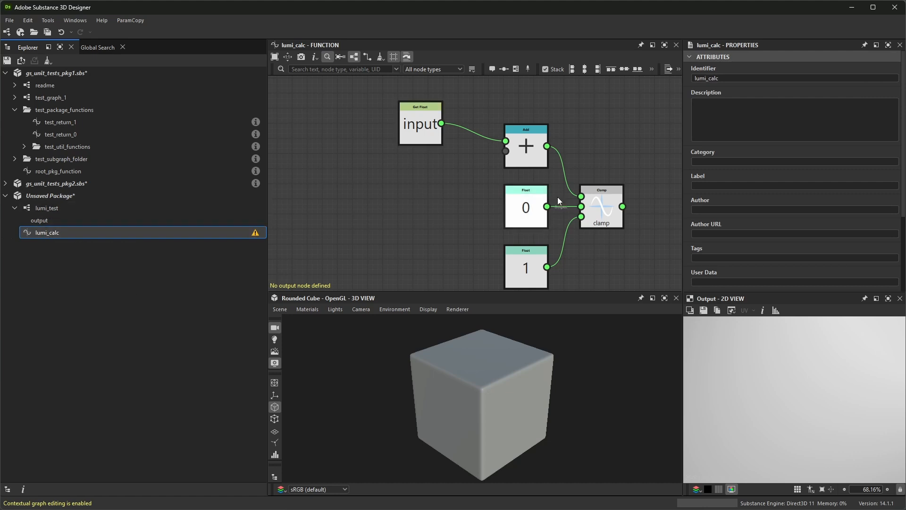
scroll(793, 191, "down", 3)
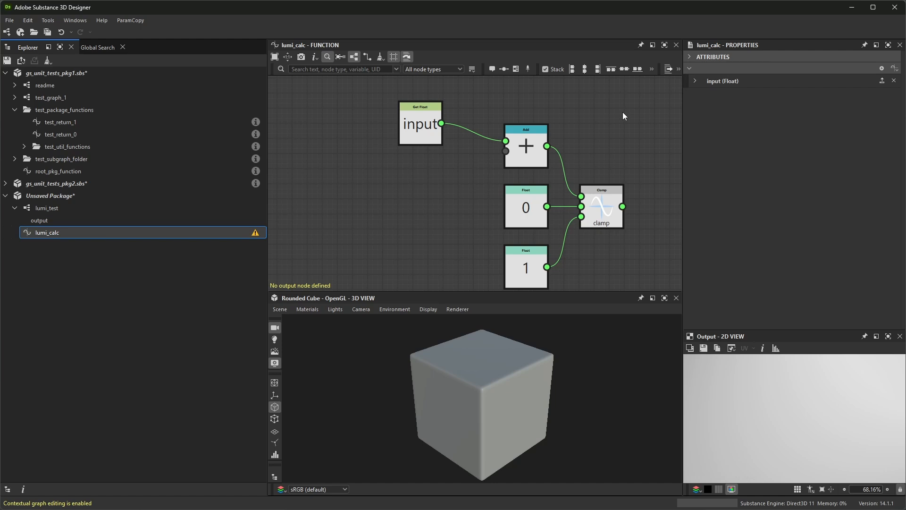
Open the lumi_test graph and create an empty function on the Pixel Processor's Output Size parameter.
double_click(55, 208)
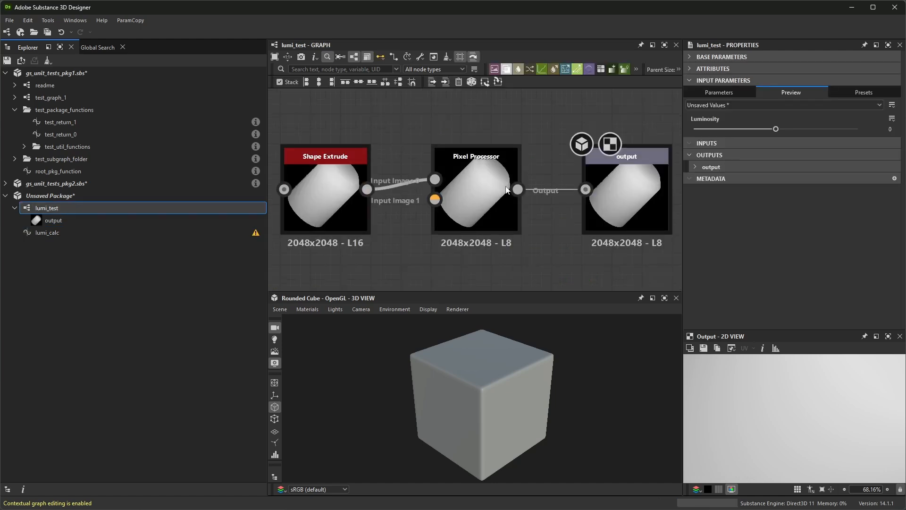
scroll(512, 174, "up", 4)
left_click(477, 169)
scroll(477, 169, "down", 1)
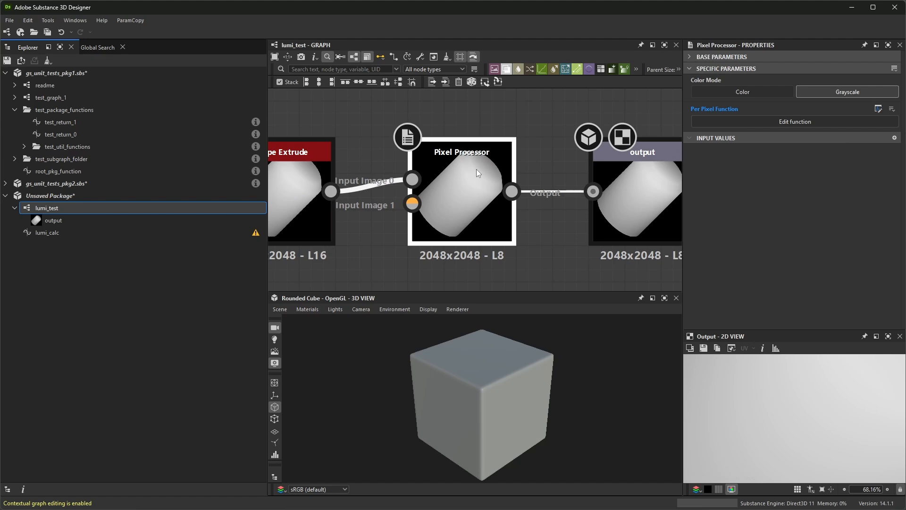
left_click(689, 57)
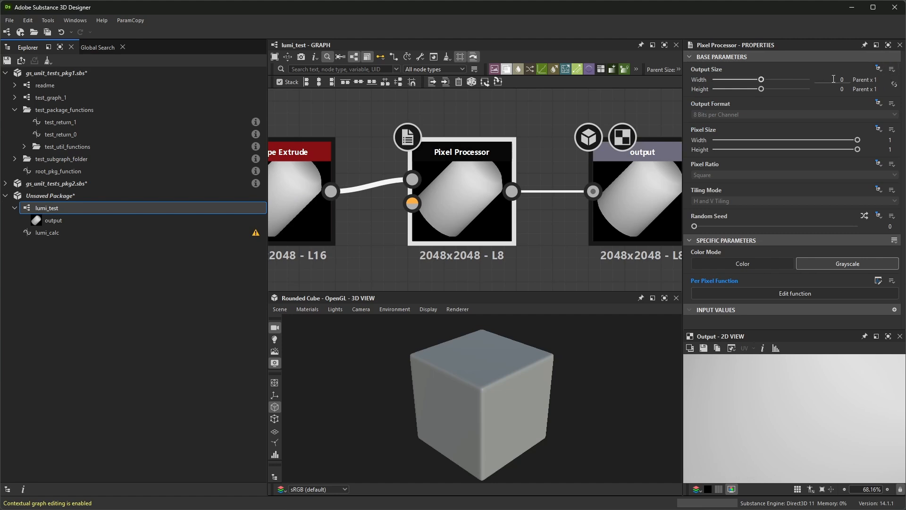
left_click(880, 69)
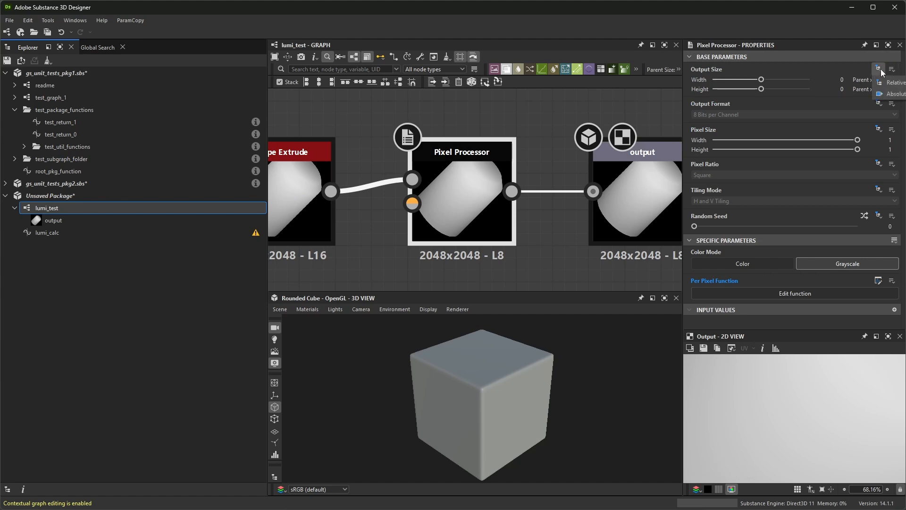
left_click(891, 70)
left_click(891, 70)
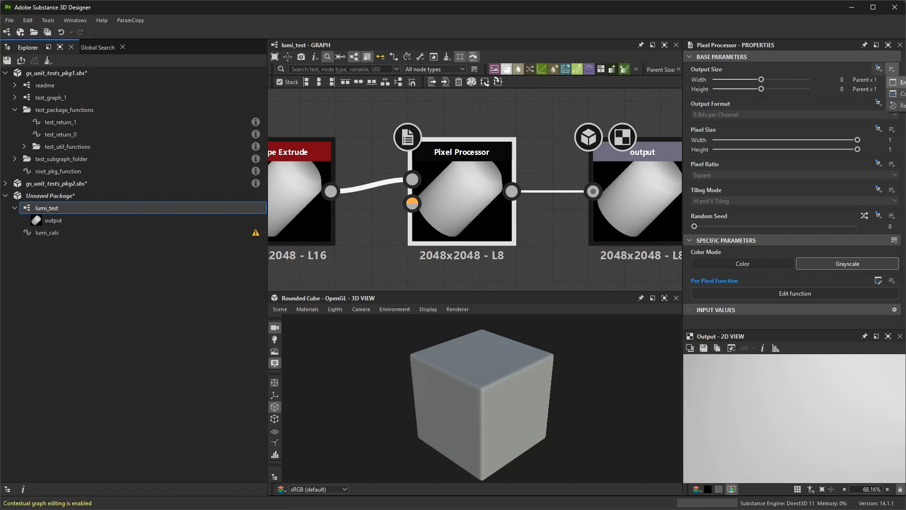
left_click(899, 82)
key("space")
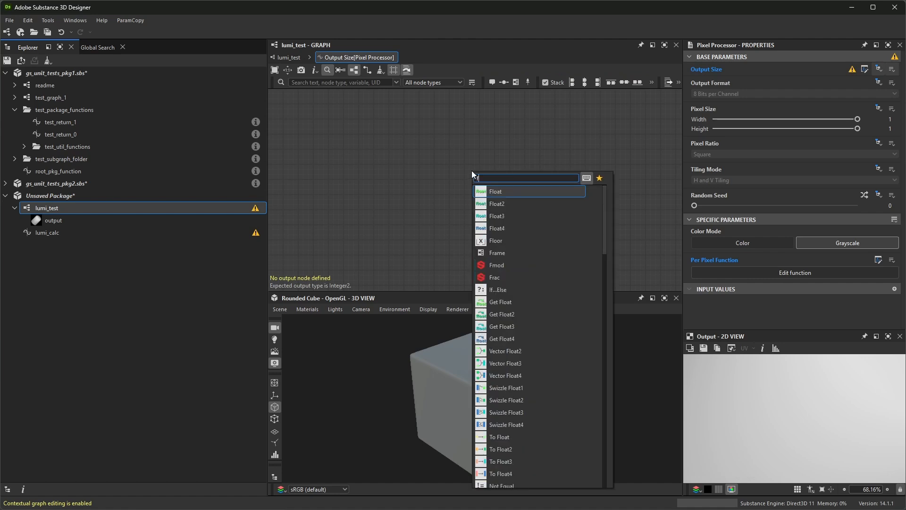
left_click(515, 228)
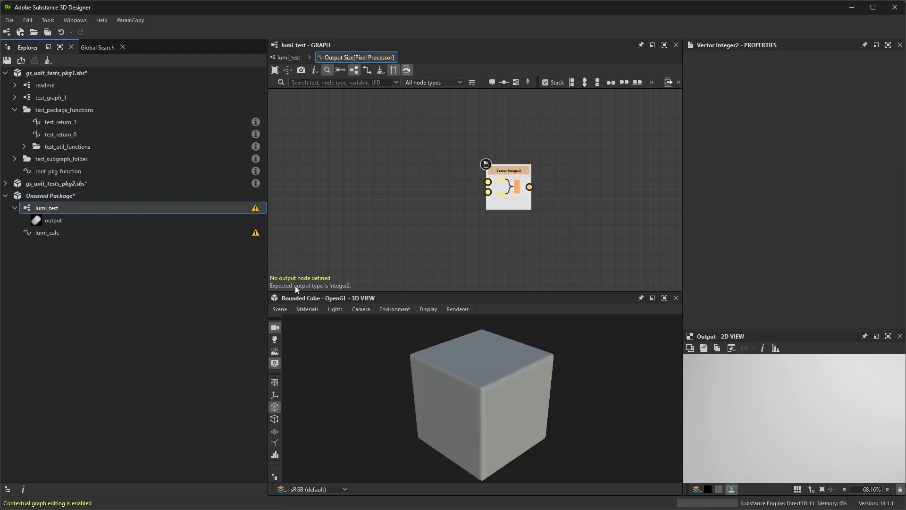
right_click(509, 194)
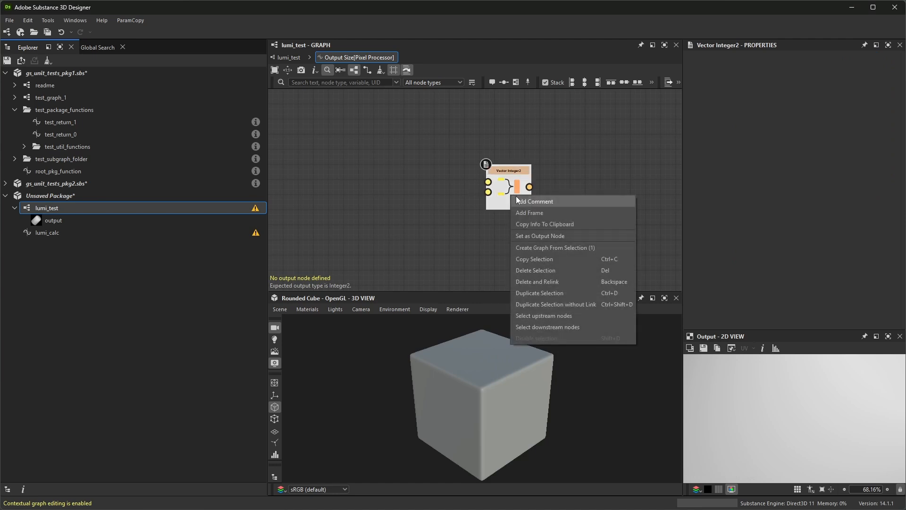
left_click(538, 236)
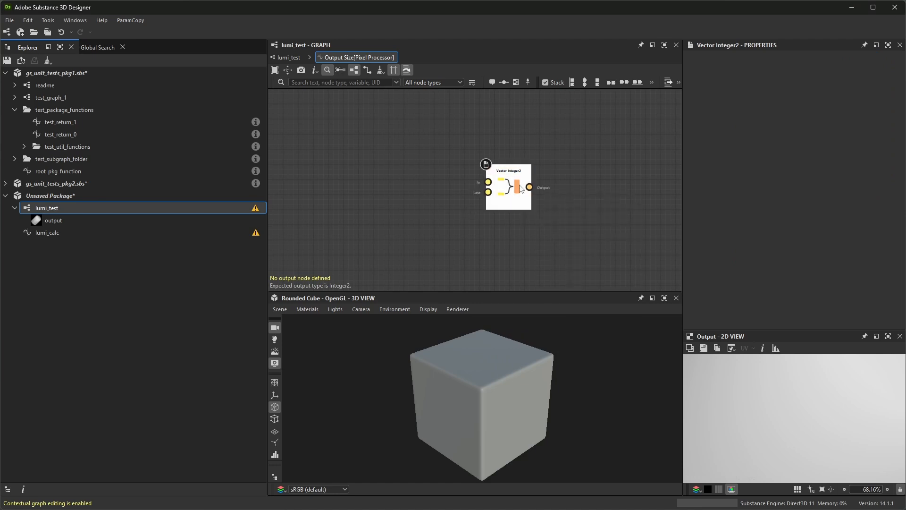
Add an Integer2 node to the Output Size function, set it as the output node and return to the lumi_test graph.
key("space")
type("inte")
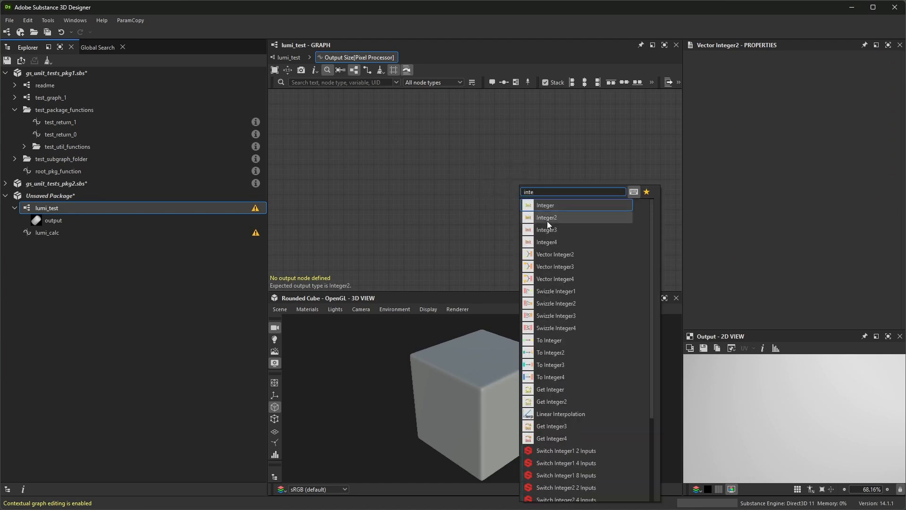
left_click(547, 218)
right_click(532, 198)
left_click(552, 238)
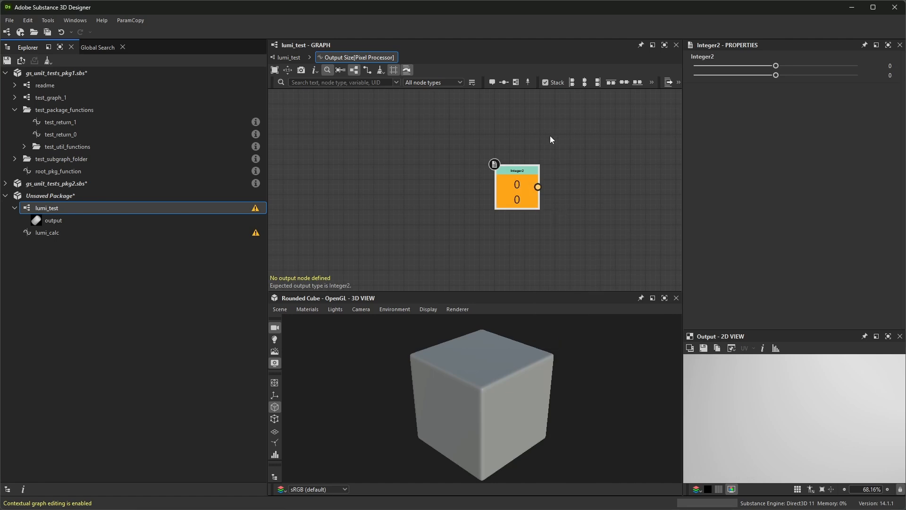
left_click(288, 57)
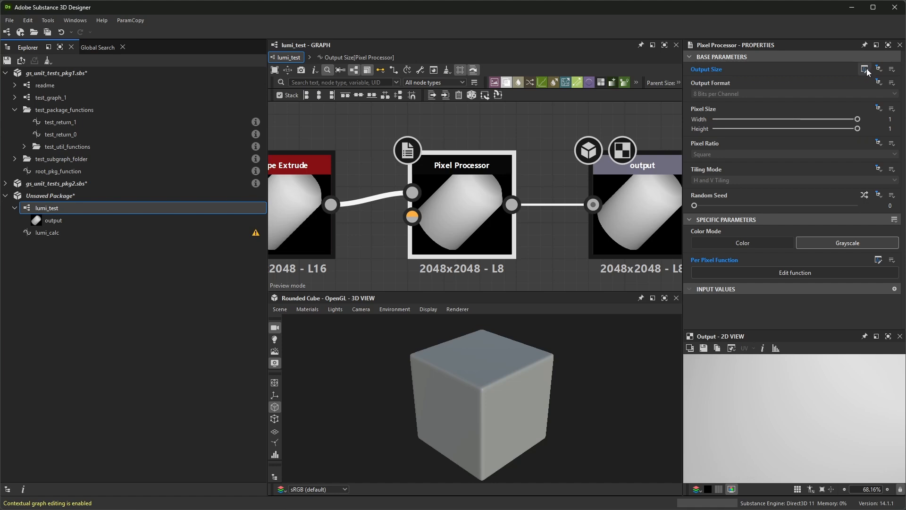
Reopen the Pixel Processor's Output Size function and add a Get Float node that reads Luminosity.
mouse_move(721, 74)
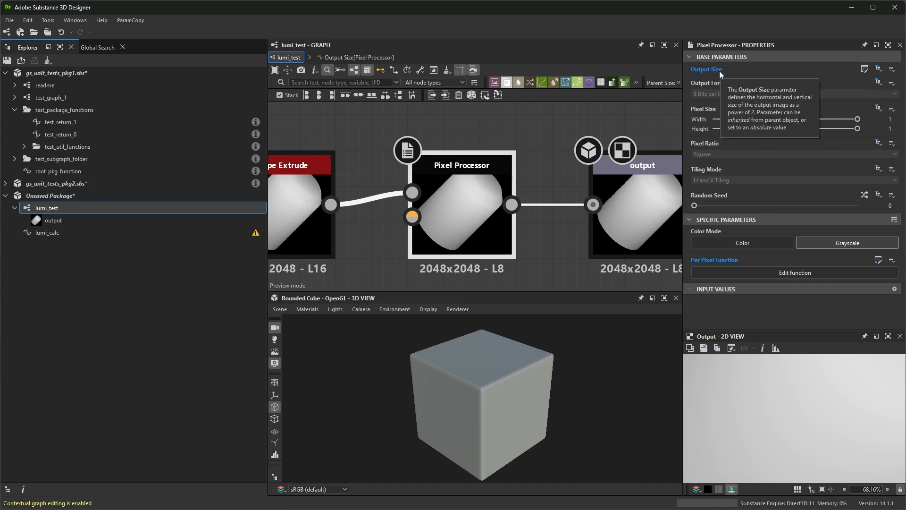
mouse_move(713, 257)
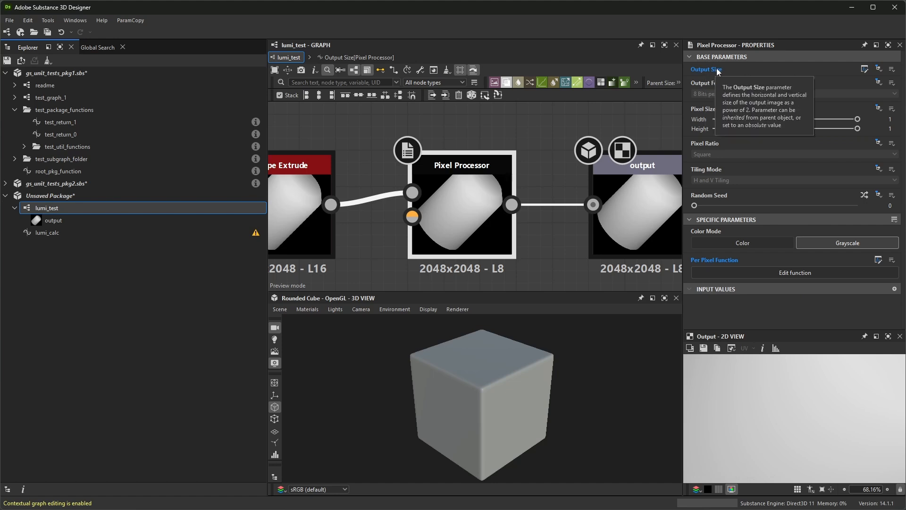
left_click(865, 69)
scroll(518, 141, "down", 1)
scroll(501, 155, "up", 2)
left_click(485, 168)
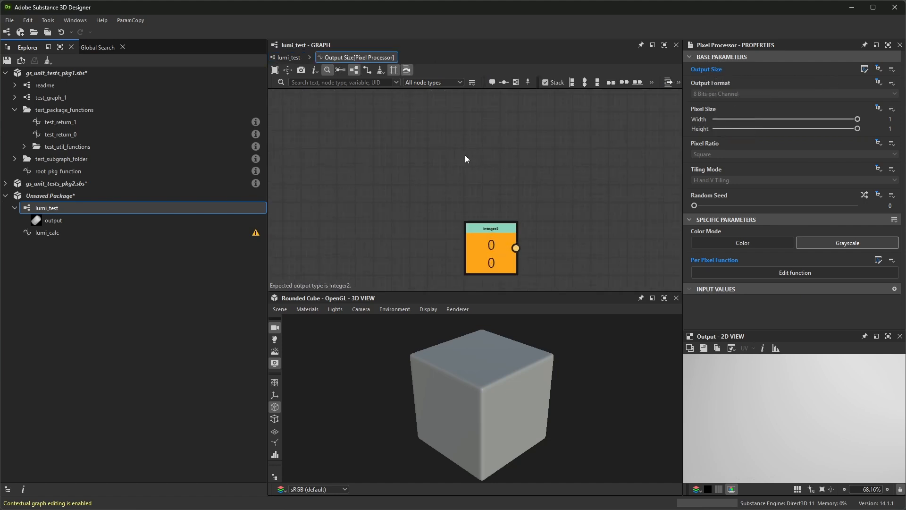
key("space")
type("get")
key("Return")
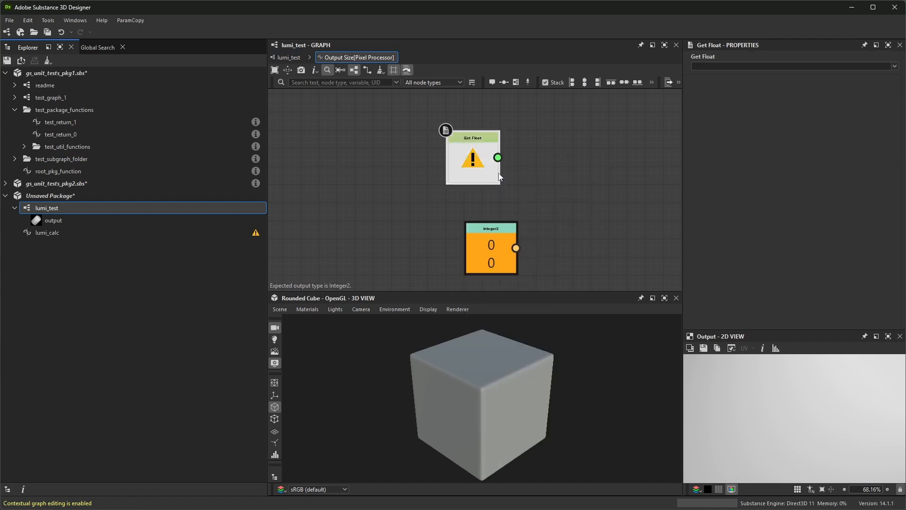
left_click(894, 66)
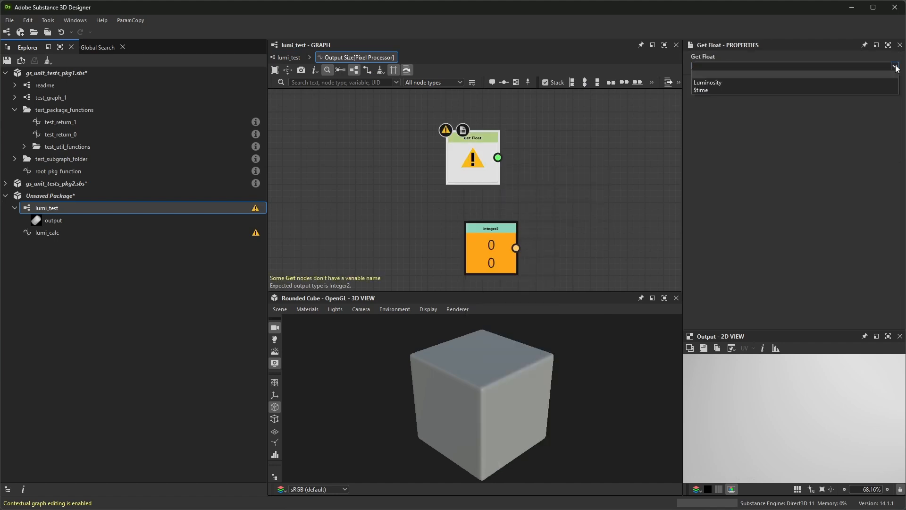
left_click(747, 83)
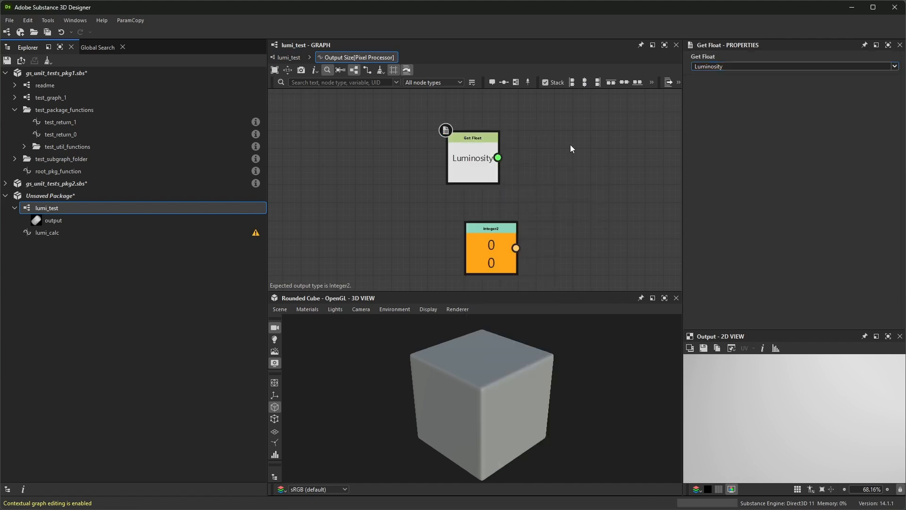
Add a Set node fed by the Luminosity node and name its variable luminosity_p.
key("space")
type("set")
key("Return")
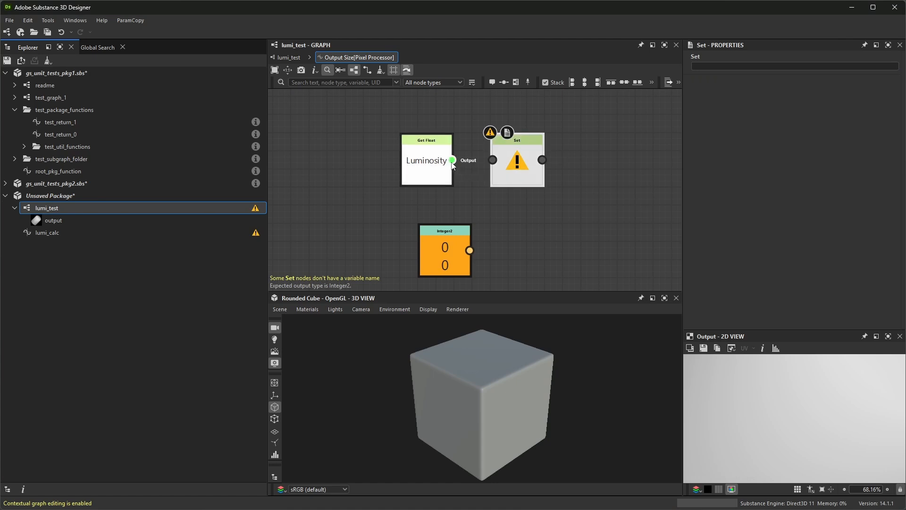
left_click(722, 66)
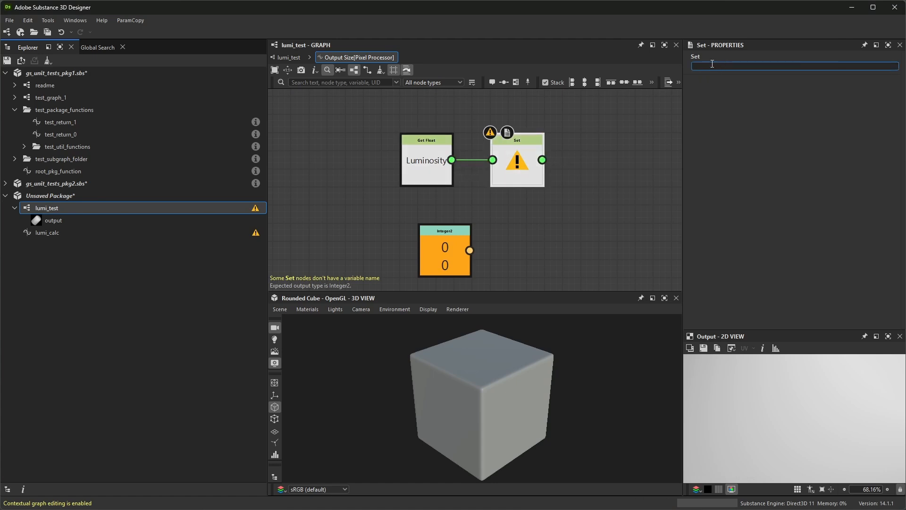
type("luminosity_p")
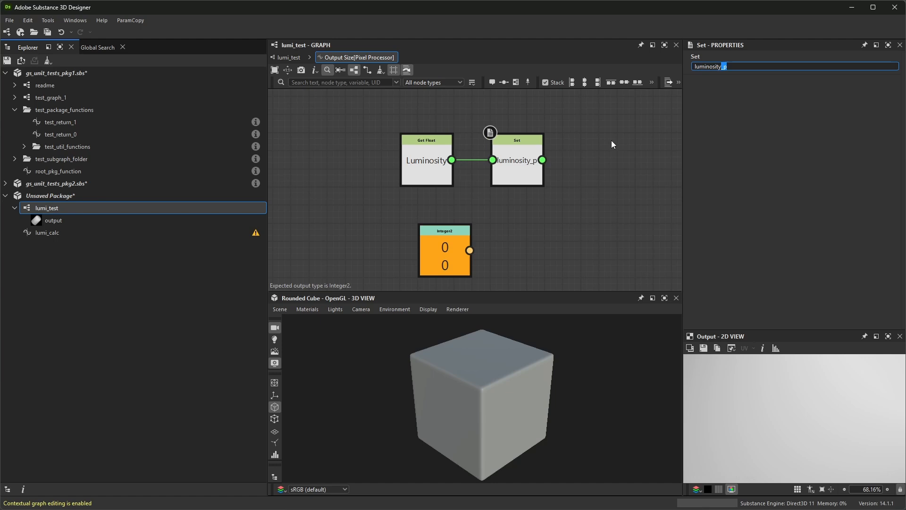
key("Return")
Add a Sequence node beside the Integer2 node, with the Set node connected to In and Integer2 to Last.
middle_click_drag(596, 152, 548, 155)
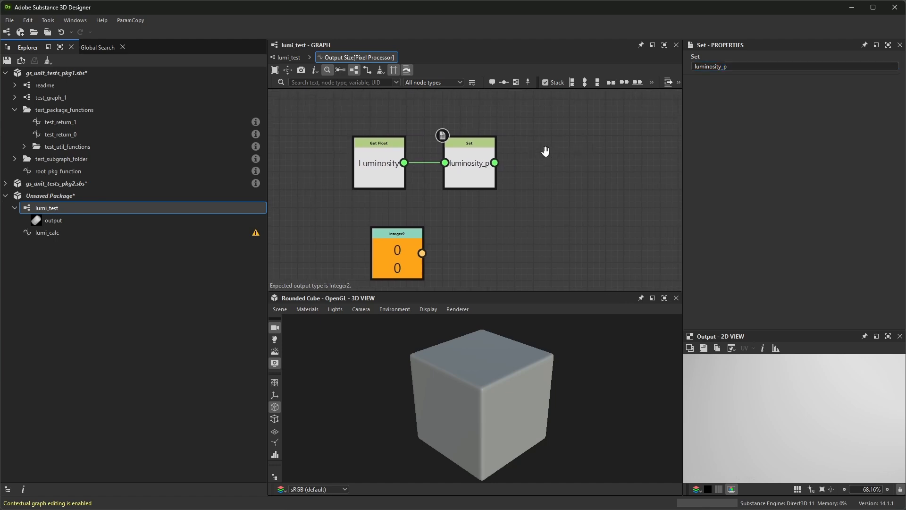
key("space")
type("seq")
left_click(602, 209)
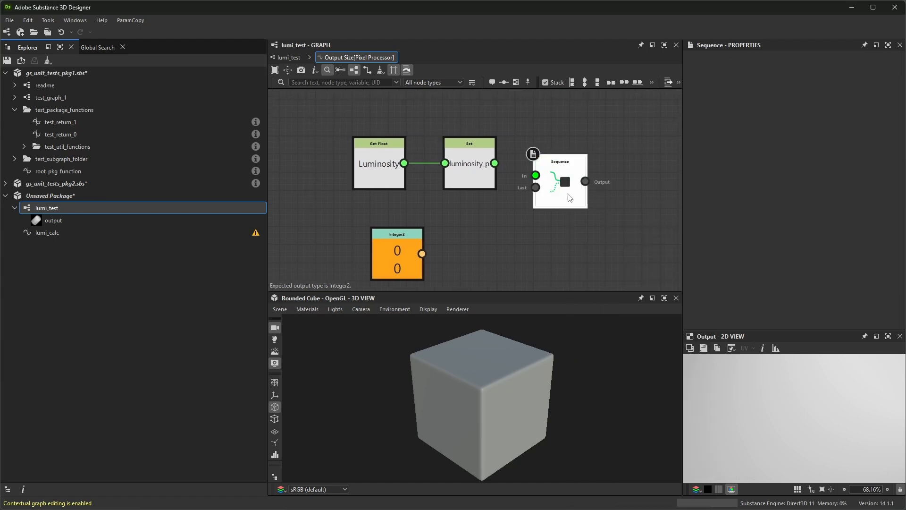
left_click_drag(495, 163, 554, 157)
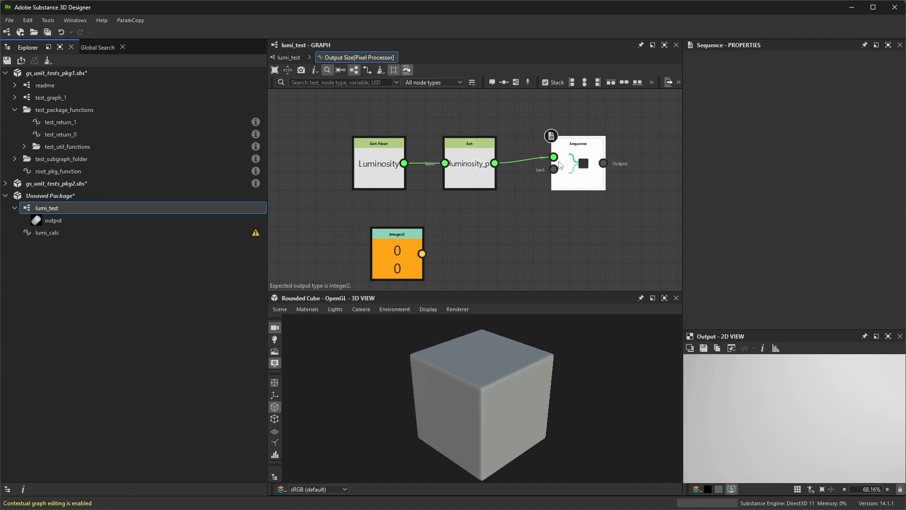
left_click_drag(422, 254, 471, 242)
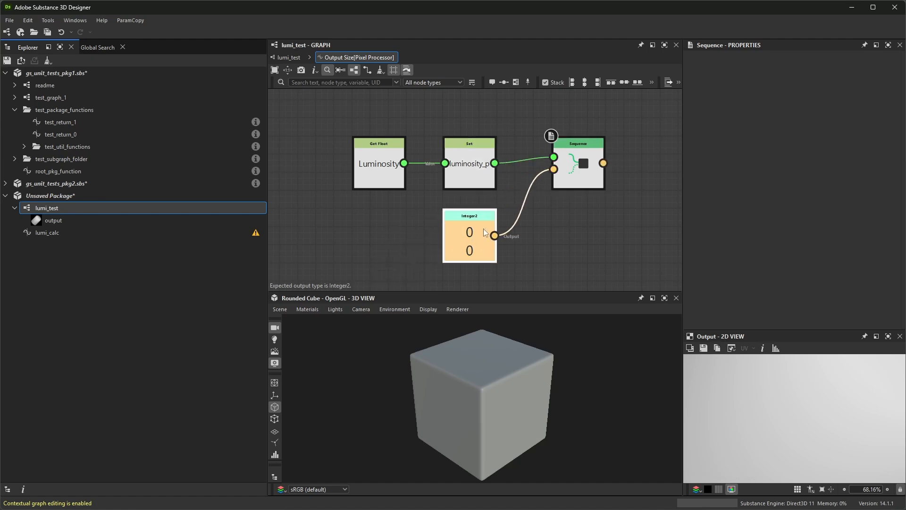
left_click_drag(579, 177, 561, 250)
left_click(560, 178)
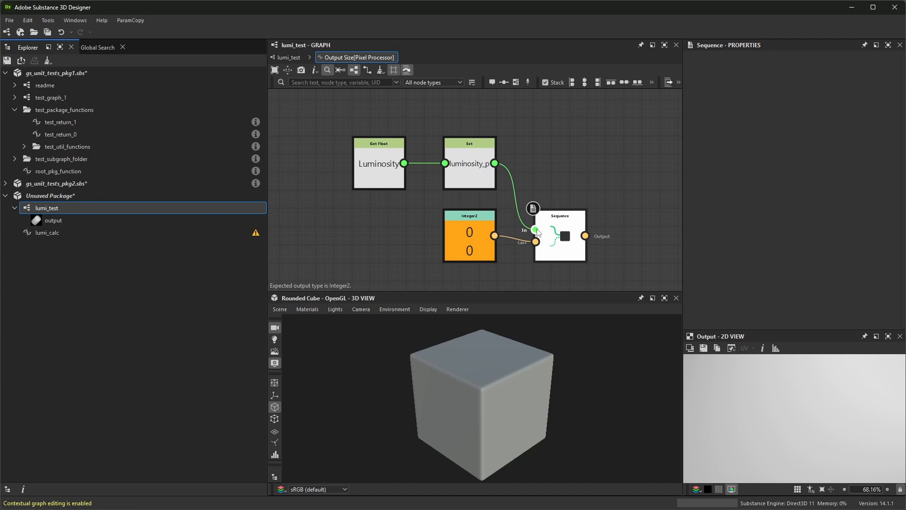
Set the Sequence node as the output node of the Output Size function.
left_click(541, 213)
right_click(554, 234)
left_click(582, 273)
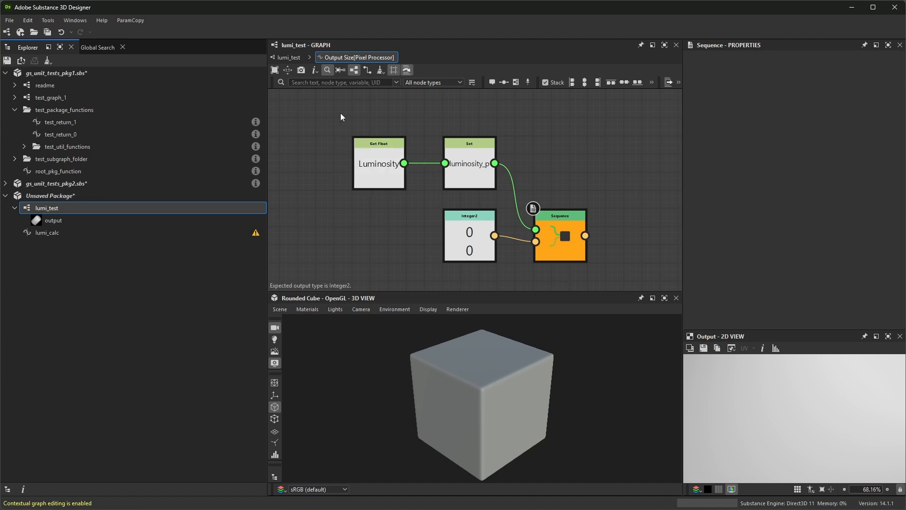
left_click_drag(396, 215, 471, 255)
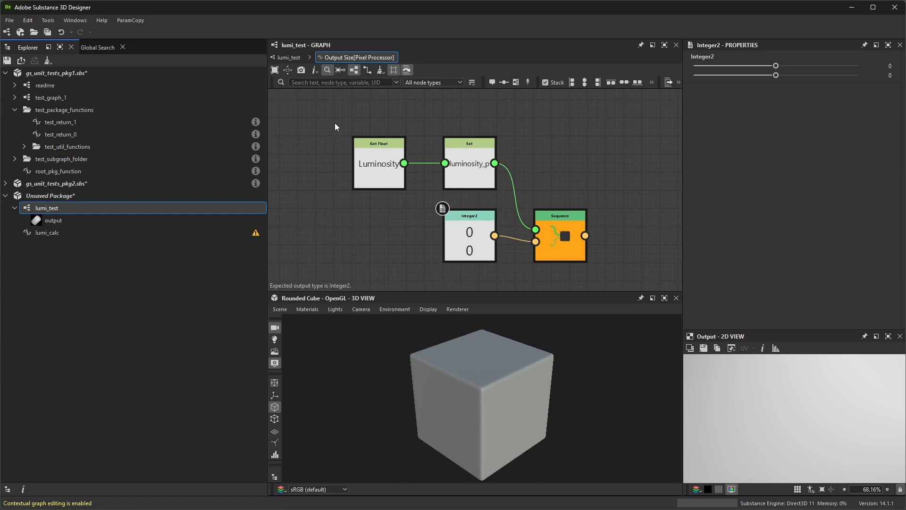
Compare the Output Size function's Get Float node with the Luminosity input parameter of the lumi_test graph.
left_click(383, 159)
left_click(288, 57)
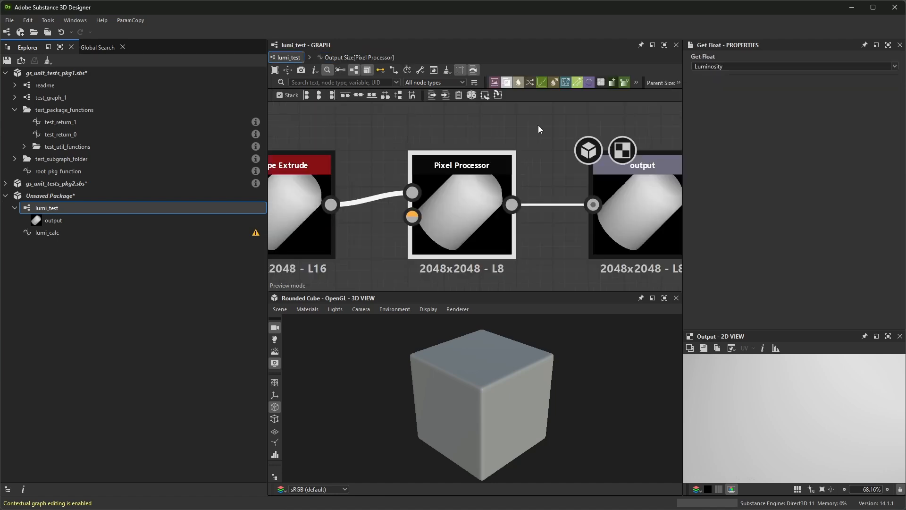
left_click(538, 127)
scroll(757, 189, "down", 1)
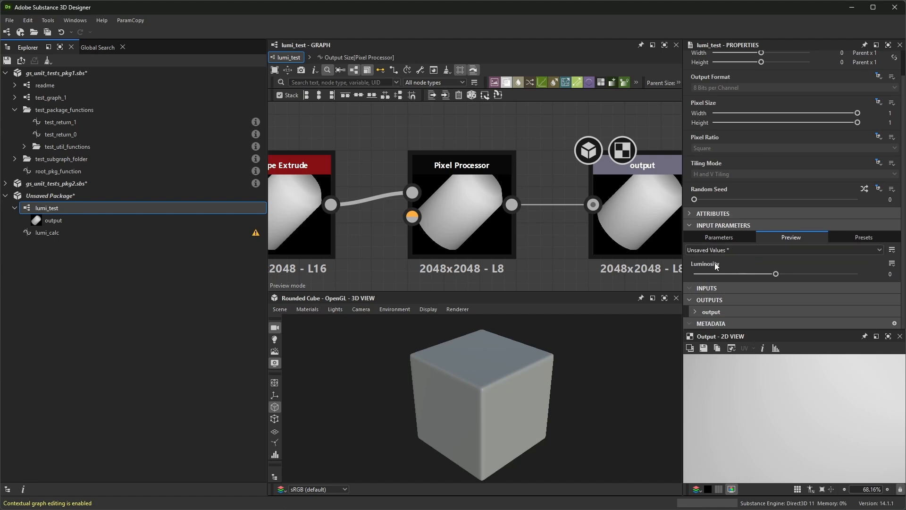
left_click(357, 57)
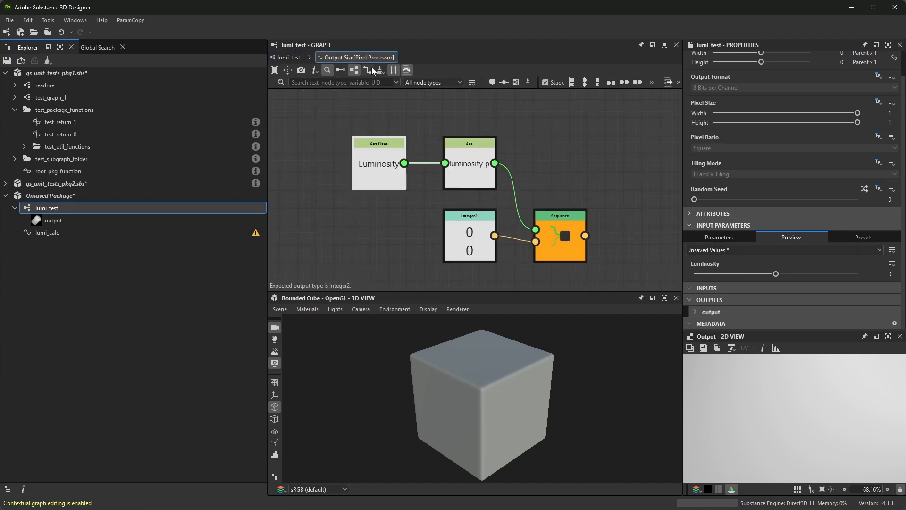
In lumi_calc, add a Get Float node reading luminosity_p to the Add node's free input, and set the Clamp node as output.
left_click(480, 163)
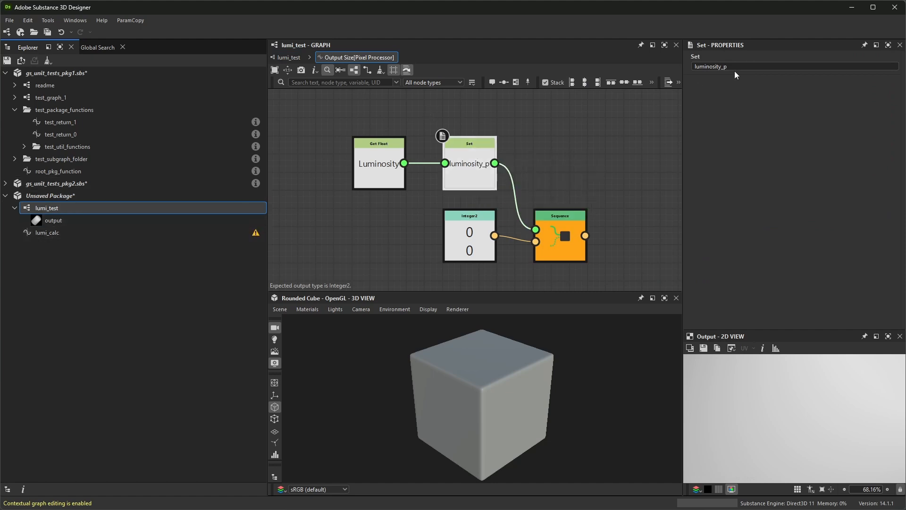
left_click_drag(735, 72, 594, 62)
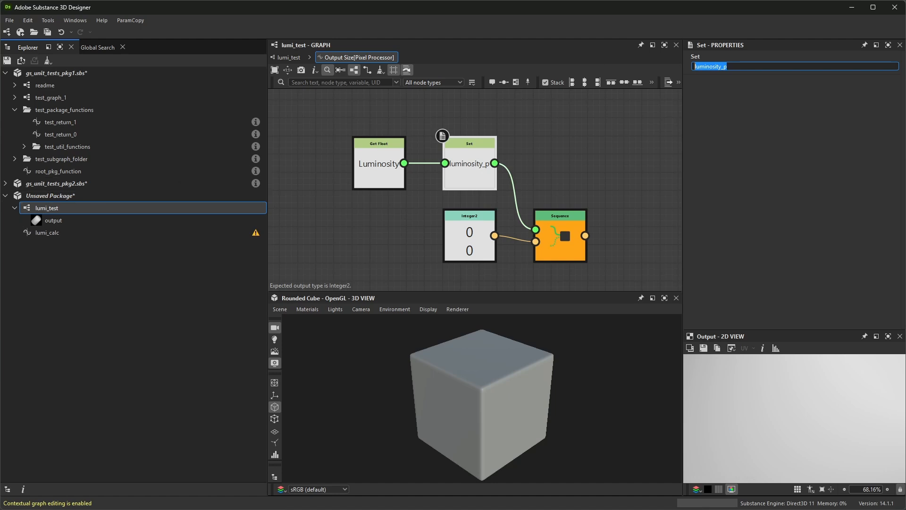
double_click(56, 233)
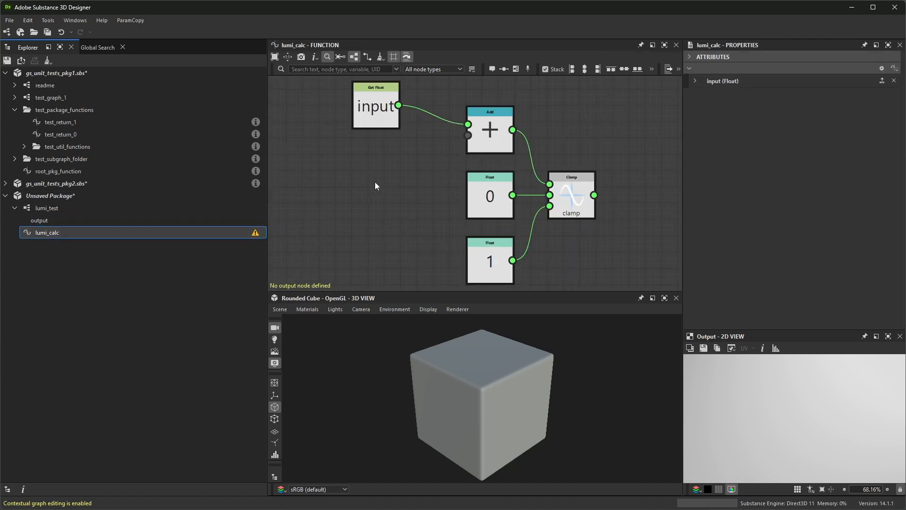
key("space")
type("get")
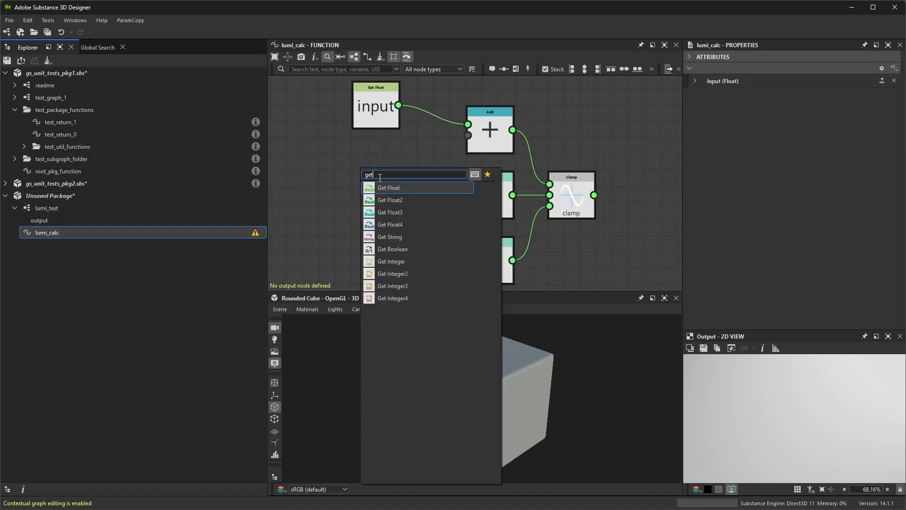
left_click(387, 188)
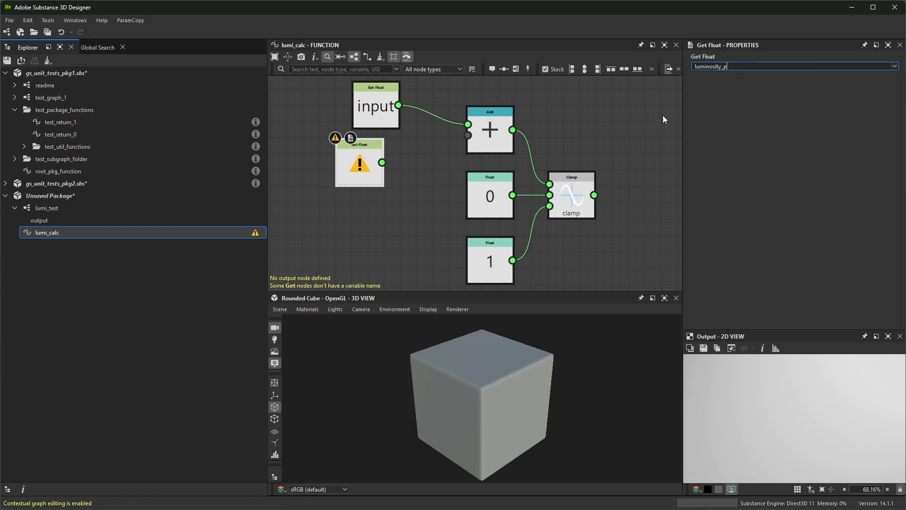
left_click_drag(341, 178, 468, 136)
left_click(576, 197)
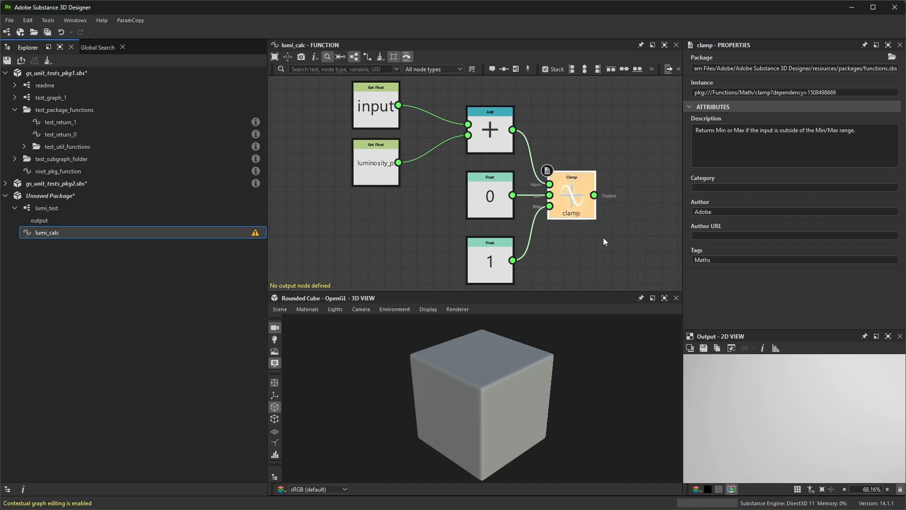
Insert lumi_calc into the Per Pixel Function of lumi_test's Pixel Processor and feed it from the Sample Gray node.
left_click(48, 210)
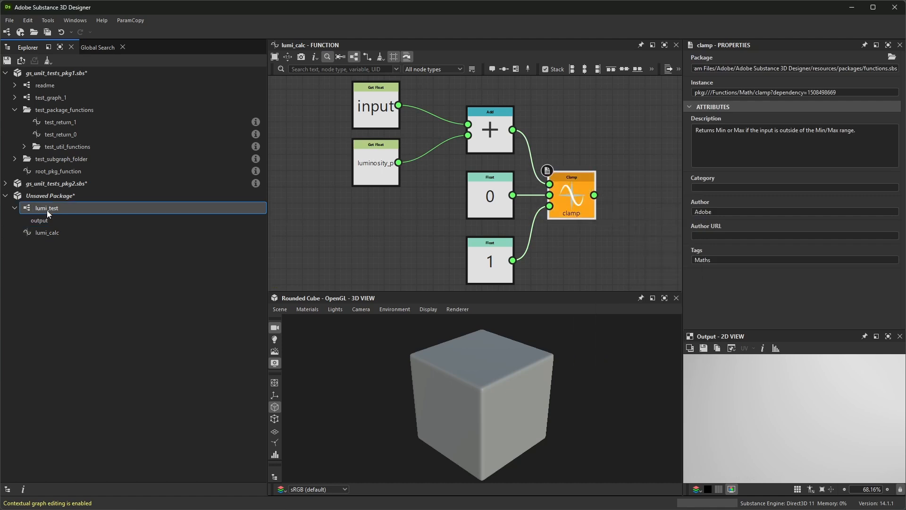
double_click(46, 210)
left_click(472, 208)
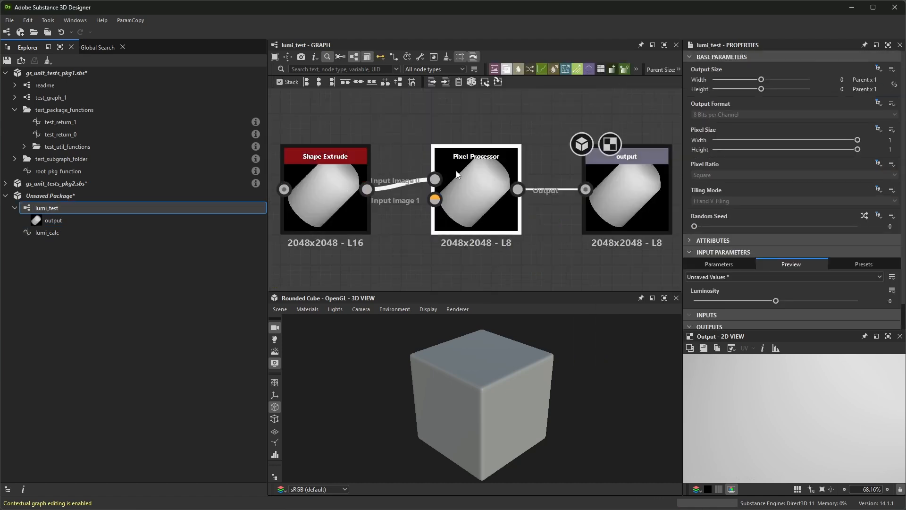
left_click(825, 272)
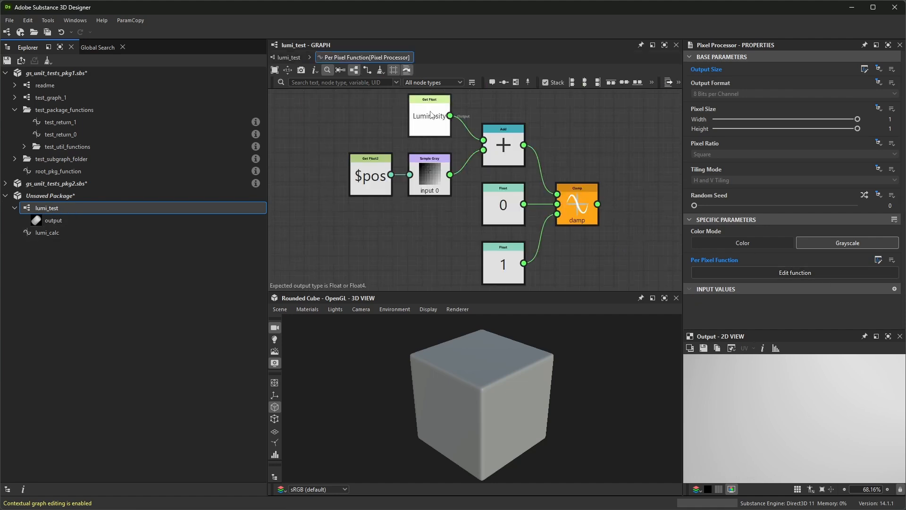
left_click_drag(45, 237, 392, 227)
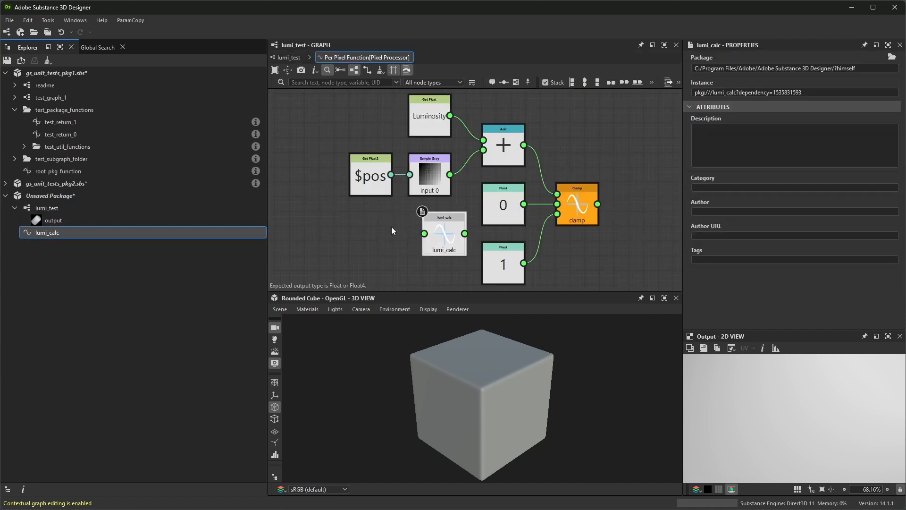
middle_click_drag(392, 227, 348, 238)
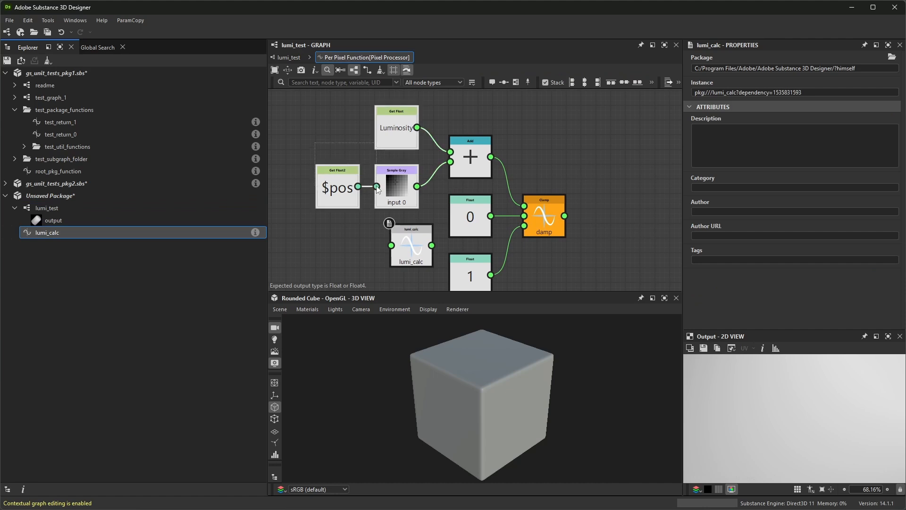
left_click_drag(308, 179, 396, 214)
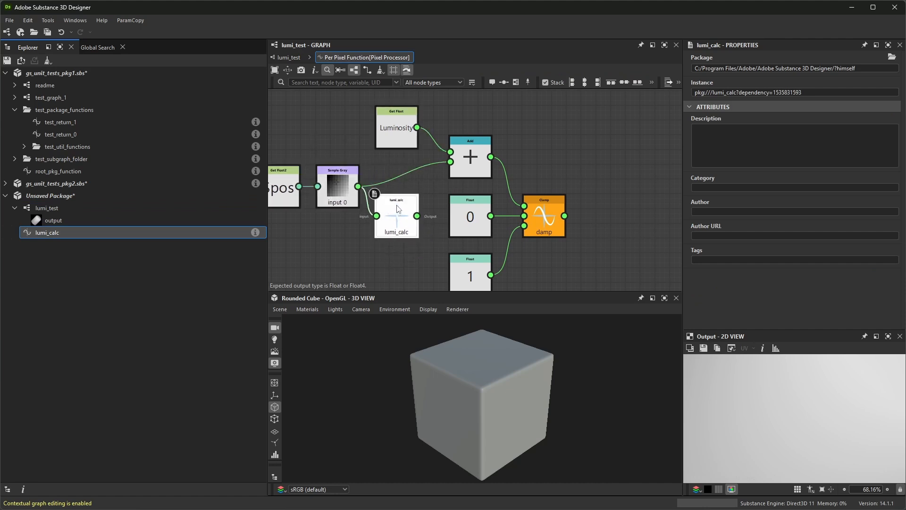
Delete the Luminosity, Add, 0, 1 and Clamp nodes, set lumi_calc as the output node and align it with Sample Gray.
scroll(513, 165, "down", 1)
left_click(411, 137)
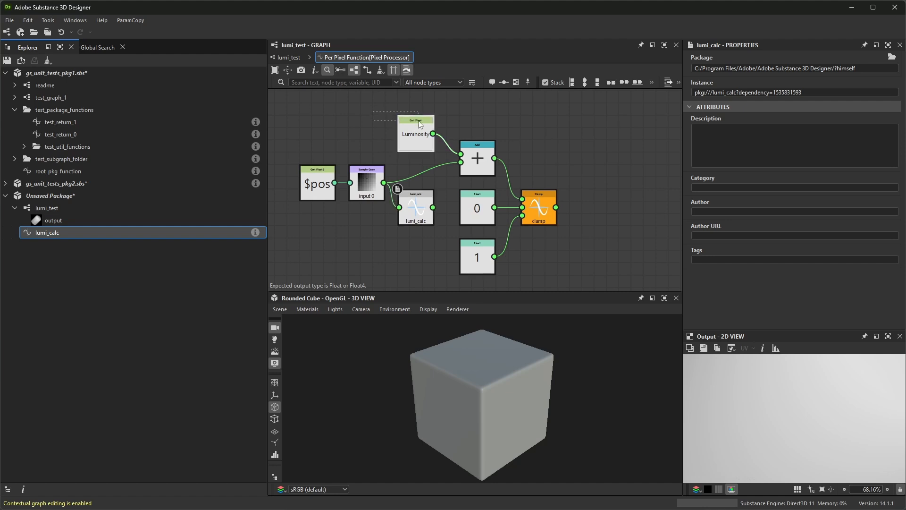
key("Delete")
left_click_drag(469, 125, 563, 253)
key("Delete")
right_click(408, 208)
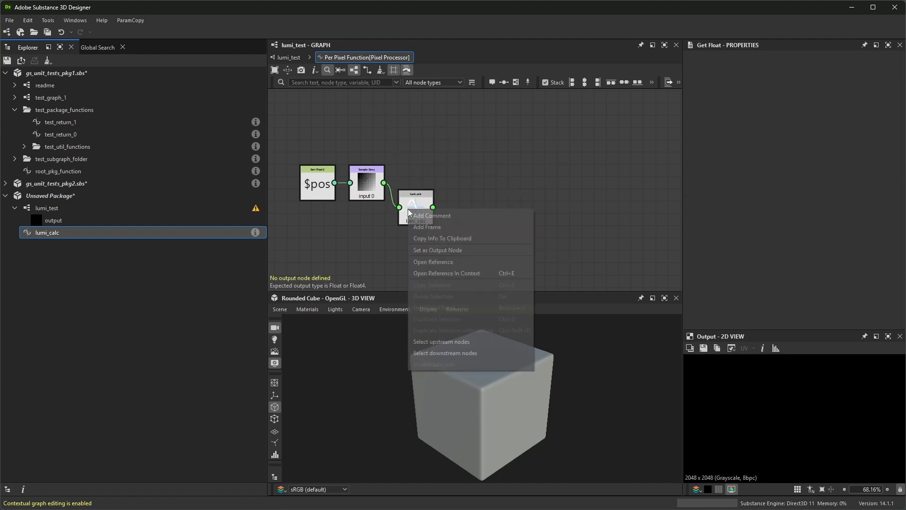
left_click(444, 250)
left_click_drag(416, 222, 417, 198)
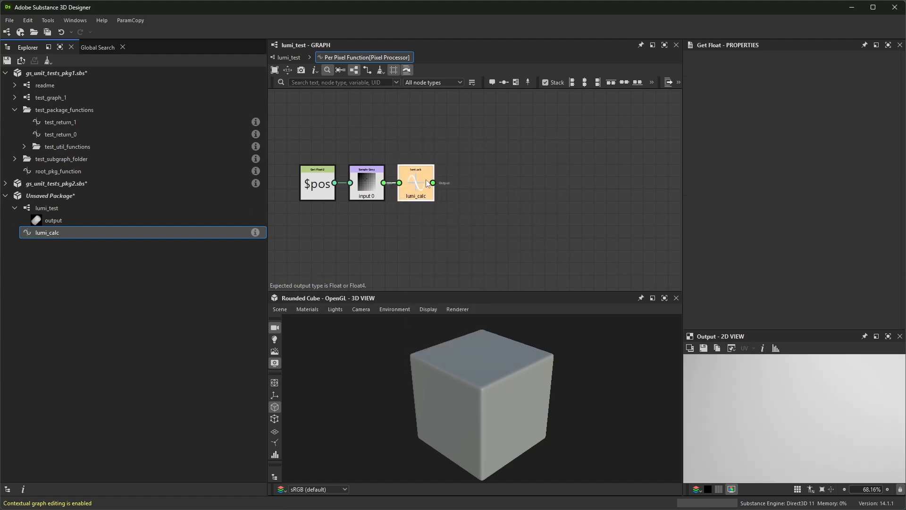
middle_click_drag(385, 134, 467, 121)
scroll(476, 126, "up", 1)
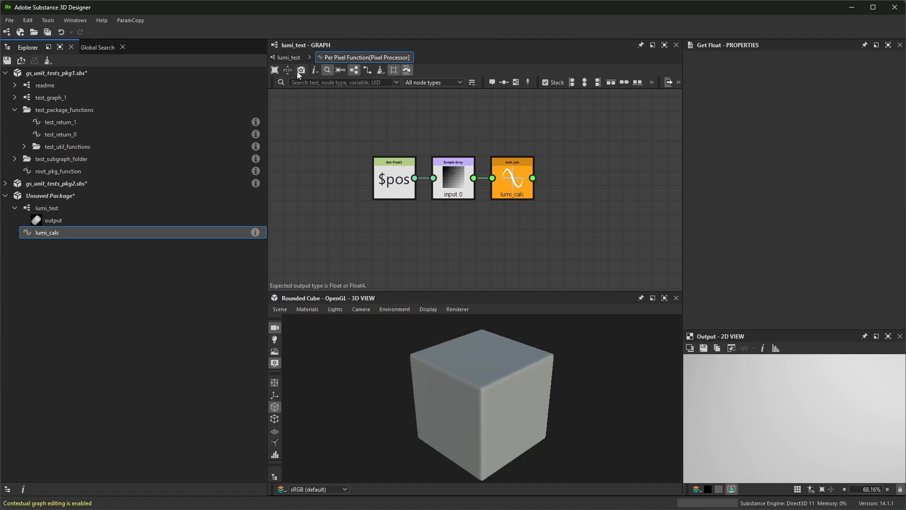
Test the lumi_test graph's Luminosity parameter by varying its slider in the preview values.
left_click(282, 57)
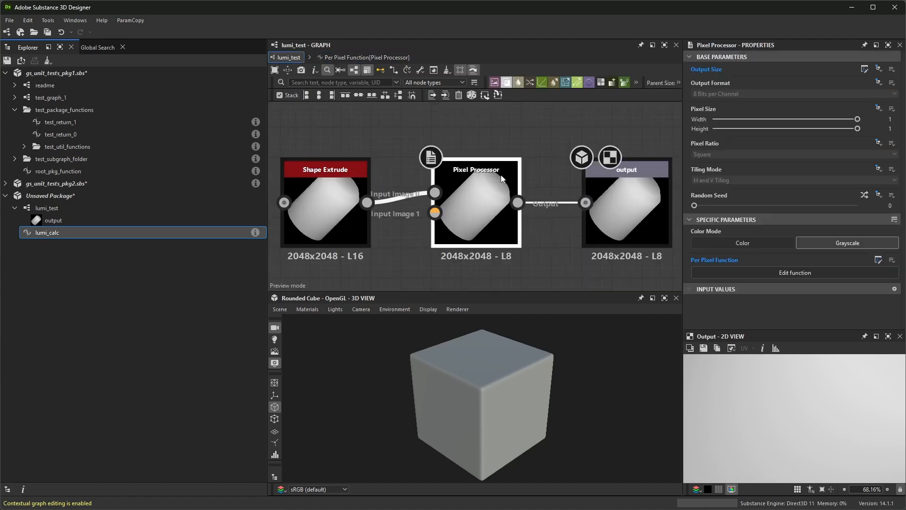
left_click(555, 143)
left_click(479, 200)
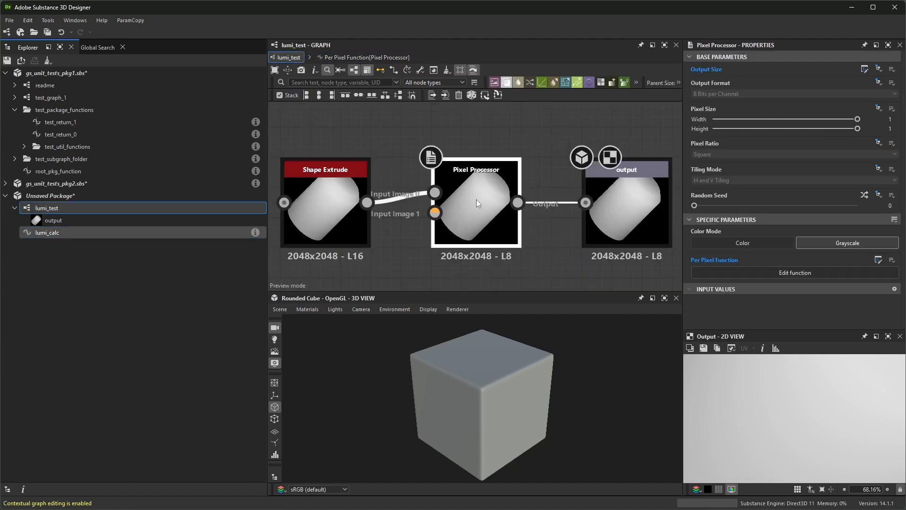
left_click(551, 143)
scroll(797, 168, "down", 1)
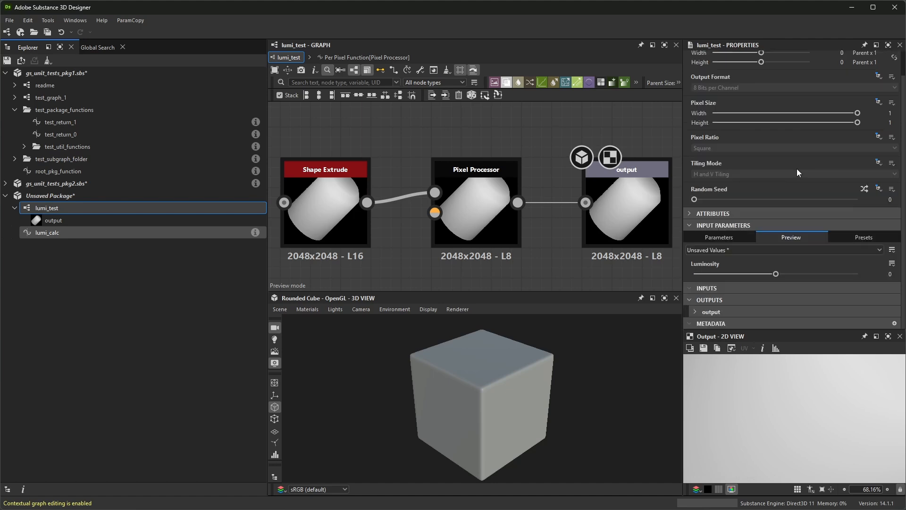
mouse_move(776, 274)
left_mouse_down()
mouse_move(755, 274)
mouse_move(809, 273)
mouse_move(758, 273)
mouse_move(791, 273)
mouse_move(772, 274)
left_mouse_up()
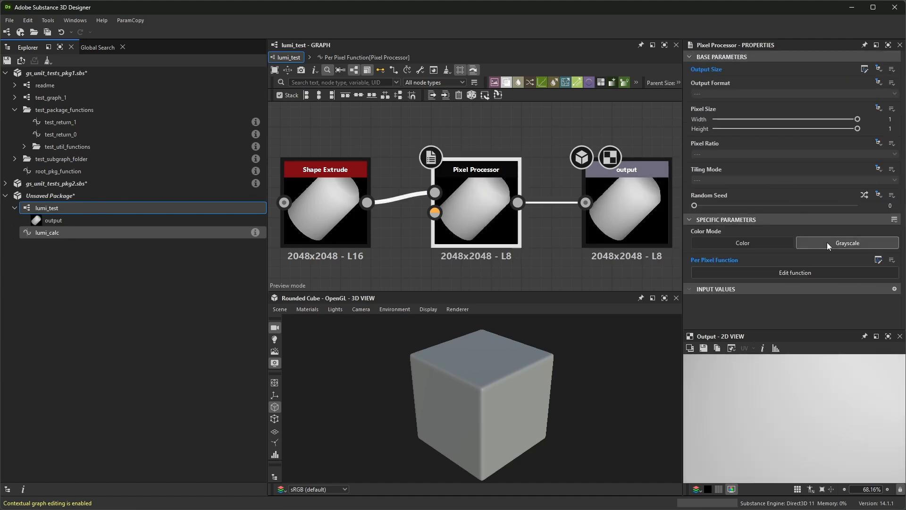
Copy the Per Pixel Function's nodes into the Per Pixel Function of a new Pixel Processor placed below the existing one.
left_click(835, 273)
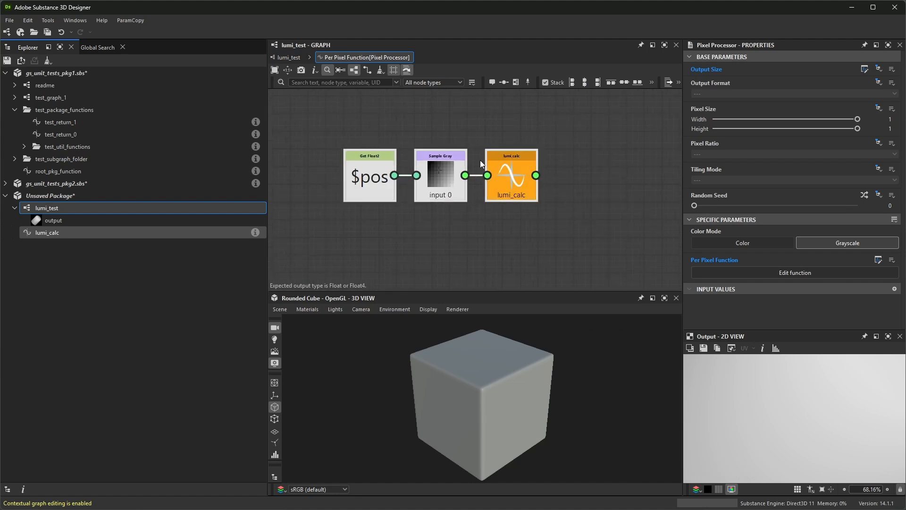
left_click(290, 58)
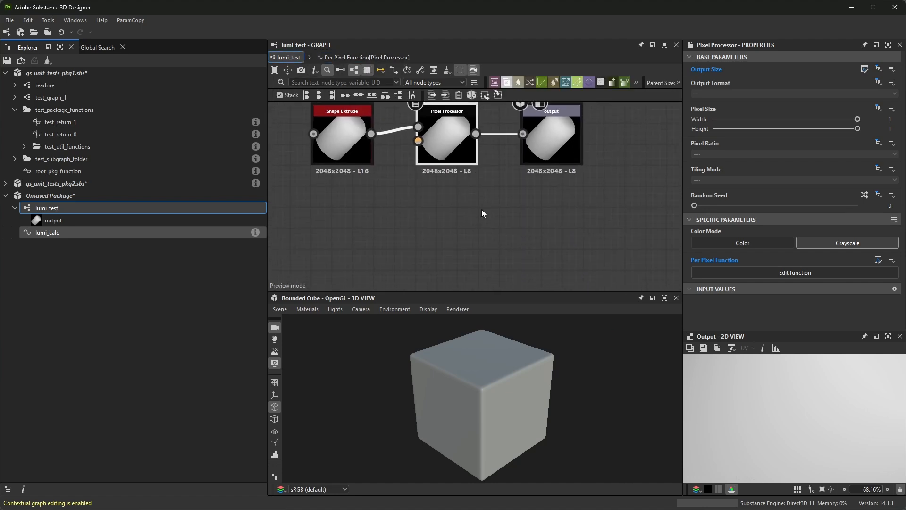
key("space")
type("pixel")
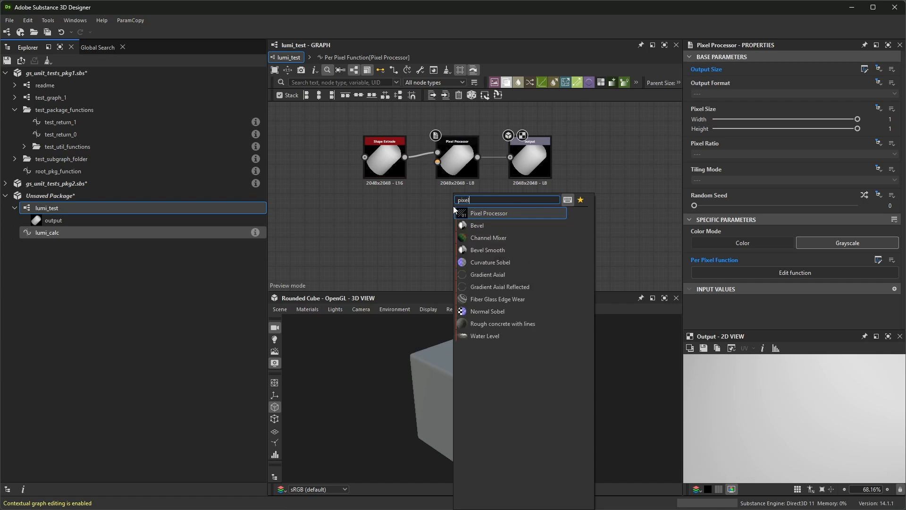
left_click(491, 213)
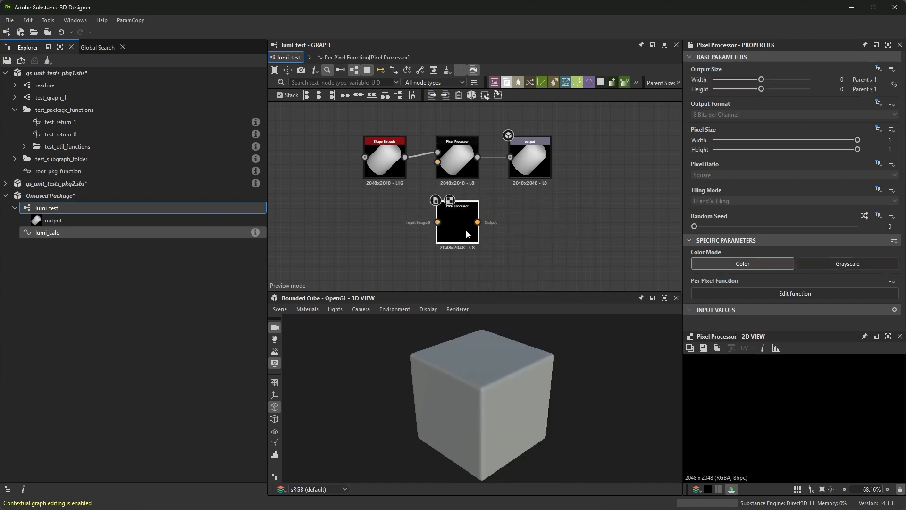
left_click(782, 293)
key("ctrl+v")
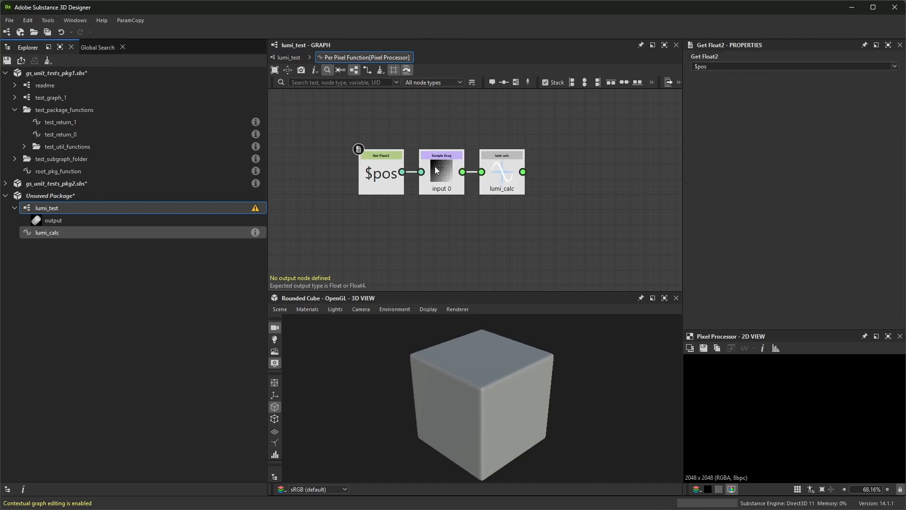
Replace the Sample Gray node with a Sample Color node fed by $pos, and move lumi_calc further away to make room.
left_click(443, 175)
key("Delete")
scroll(443, 175, "up", 2)
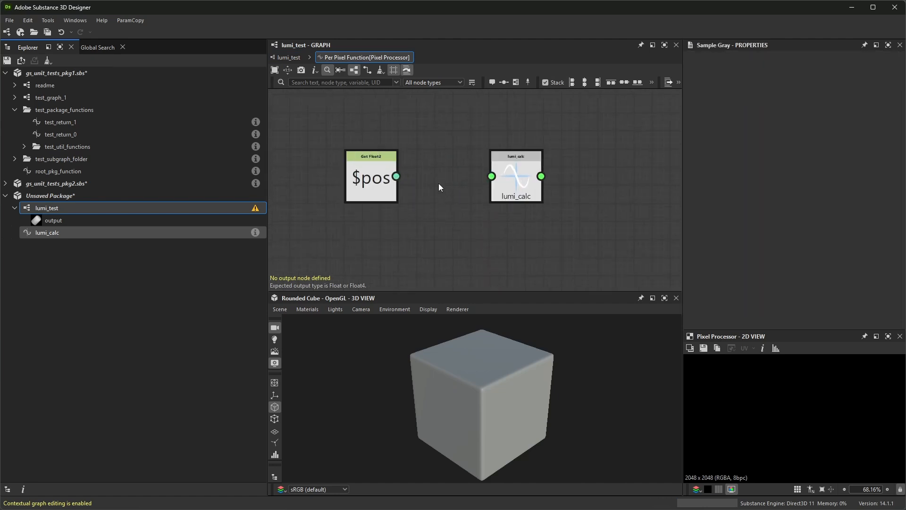
key("space")
type("sample")
left_click(485, 205)
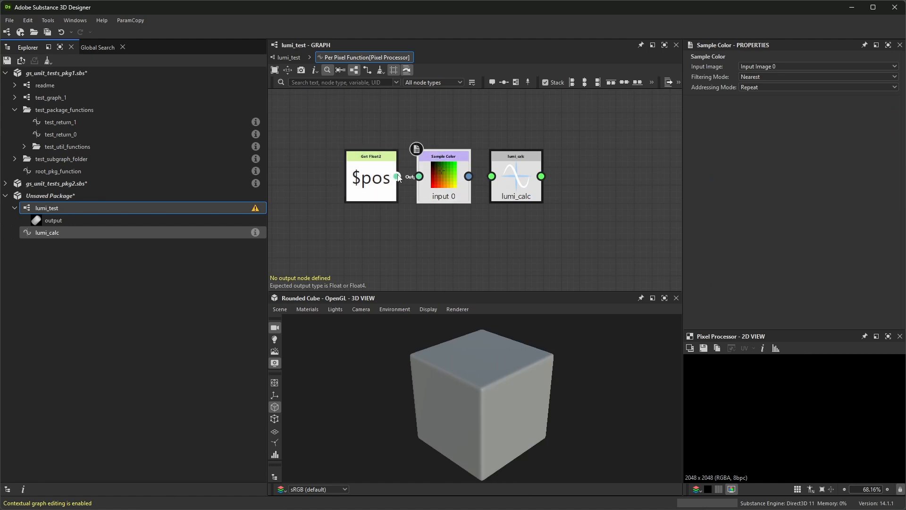
left_click_drag(397, 176, 419, 177)
scroll(465, 176, "down", 2)
left_click_drag(501, 179, 538, 178)
key("space")
type("s")
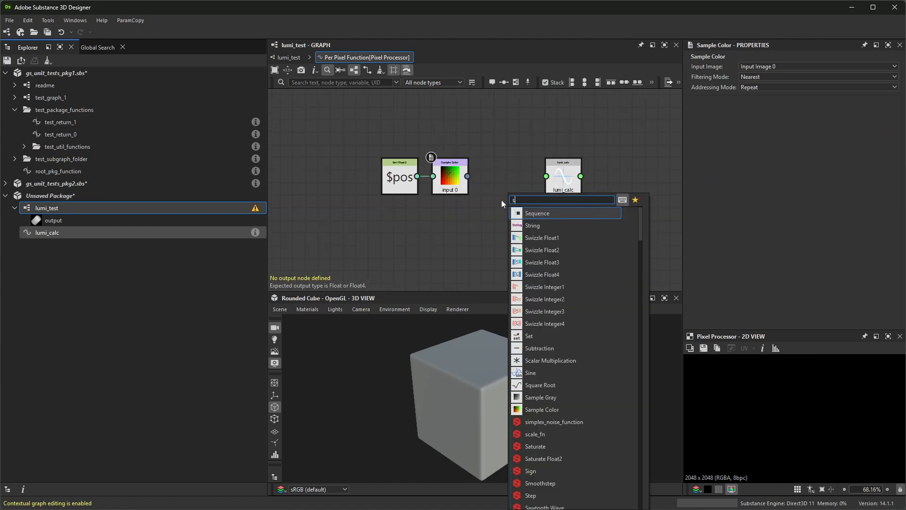
type("w")
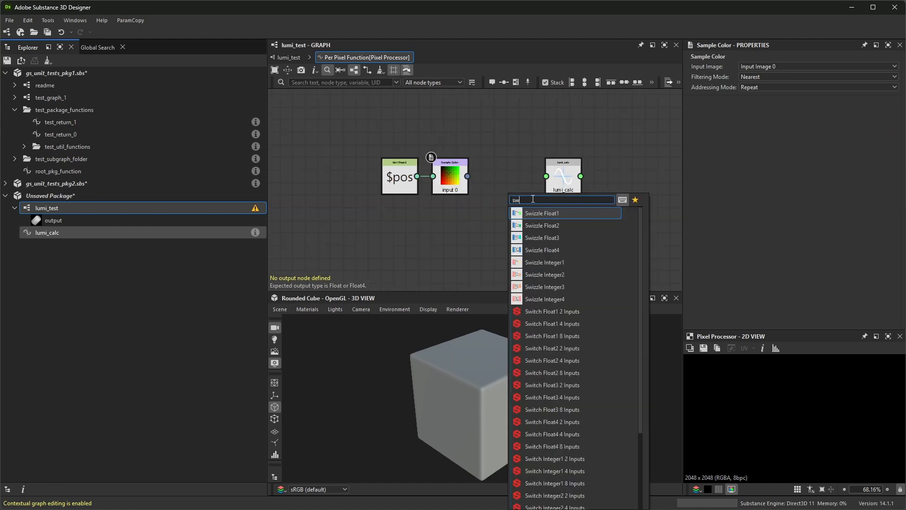
left_click(549, 250)
key("Delete")
Add a Swizzle Float1 node between Sample Color and lumi_calc, feed it from Sample Color, and duplicate it.
key("space")
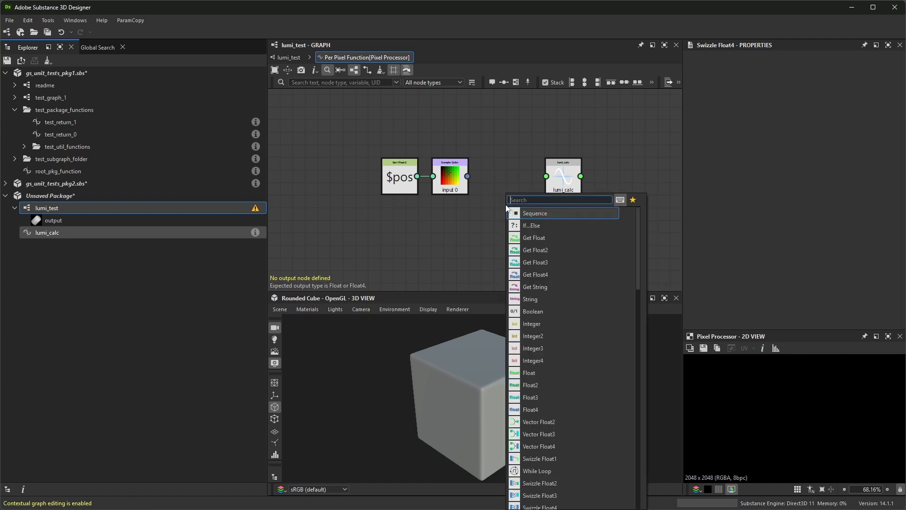
type("sw")
left_click(552, 215)
scroll(520, 191, "up", 2)
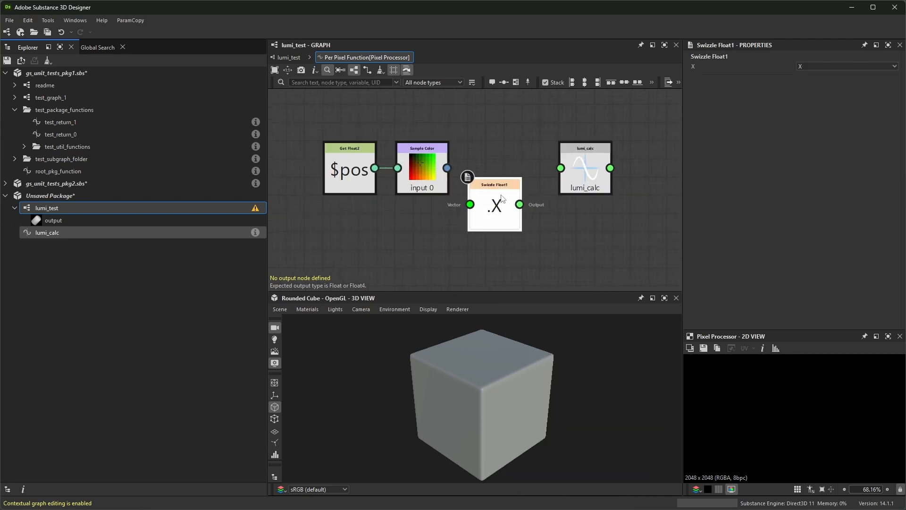
left_click_drag(517, 193, 517, 161)
left_click_drag(429, 163, 471, 169)
scroll(500, 175, "down", 2)
key("ctrl+d")
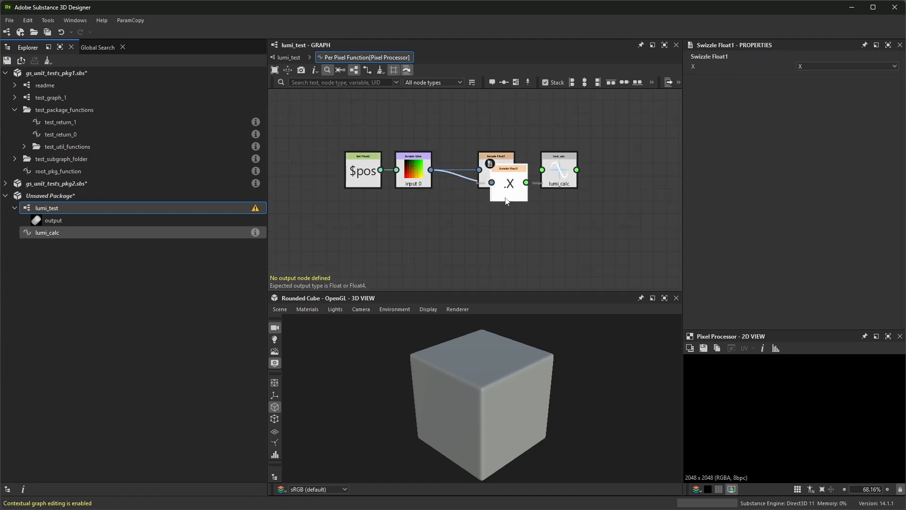
Place the duplicated Swizzle Float1 below the first and duplicate it twice more to form a column of four fed by Sample Color.
left_click_drag(505, 198, 502, 272)
key("ctrl+d")
middle_click_drag(528, 242, 528, 163)
key("ctrl+d")
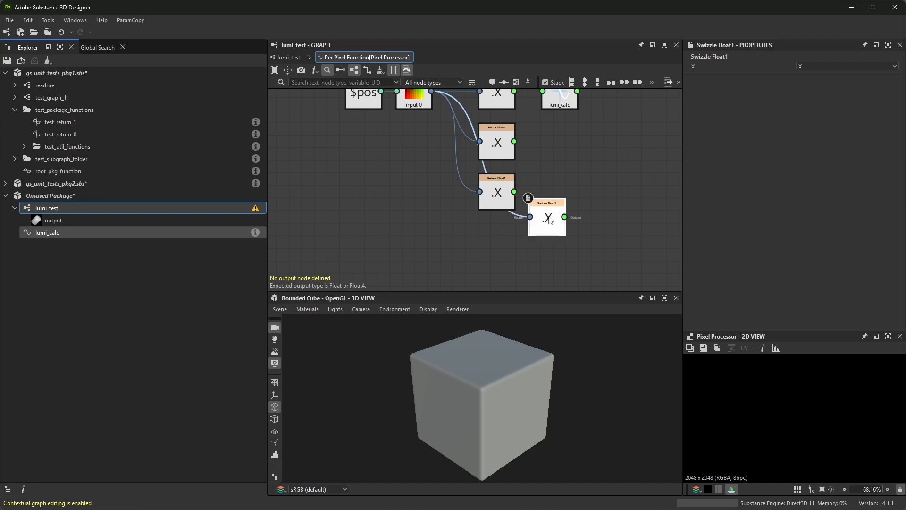
left_click_drag(541, 220, 491, 245)
middle_click_drag(524, 199, 503, 239)
Set the first Swizzle Float1 node's component to X and the second one's to Y.
left_click(488, 137)
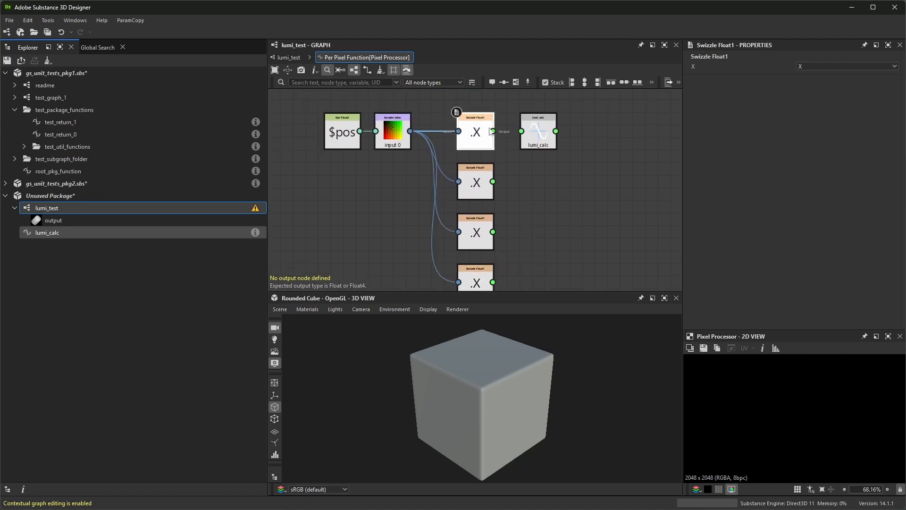
left_click(860, 68)
left_click(848, 67)
left_click(469, 172)
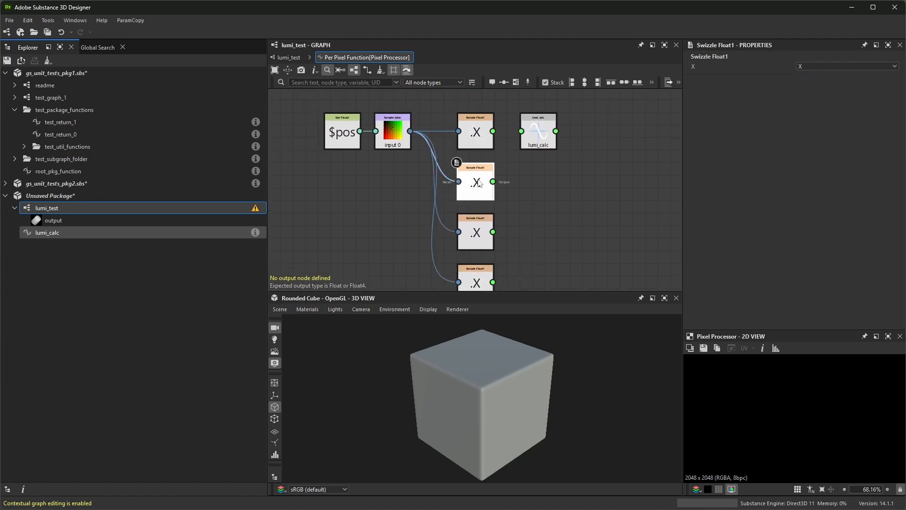
left_click(821, 66)
left_click(808, 82)
middle_click_drag(527, 224, 529, 181)
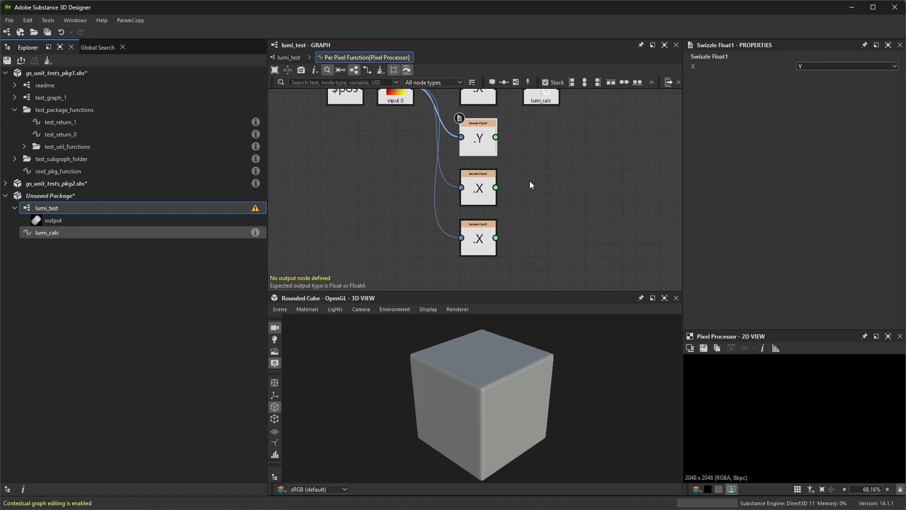
Set the third Swizzle Float1 node's component to Z and the fourth one's to W.
left_click(478, 191)
left_click(828, 66)
left_click(811, 92)
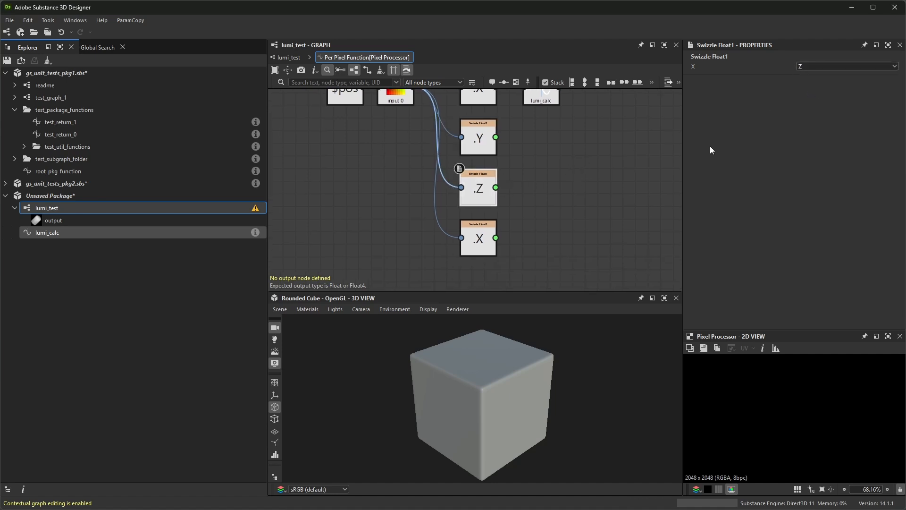
left_click(478, 241)
left_click(824, 66)
left_click(806, 101)
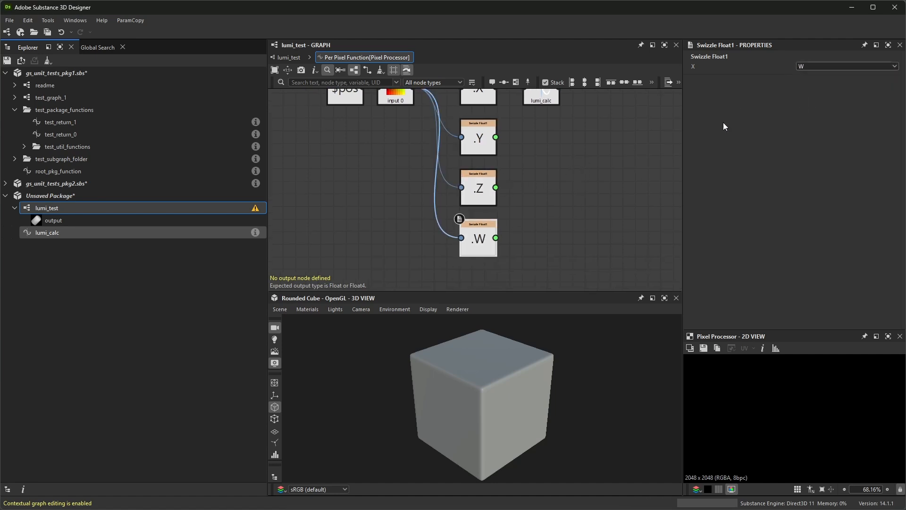
Feed lumi_calc from the X swizzle and place a copy of lumi_calc below it, fed from the Y swizzle.
key("f")
scroll(553, 151, "up", 5)
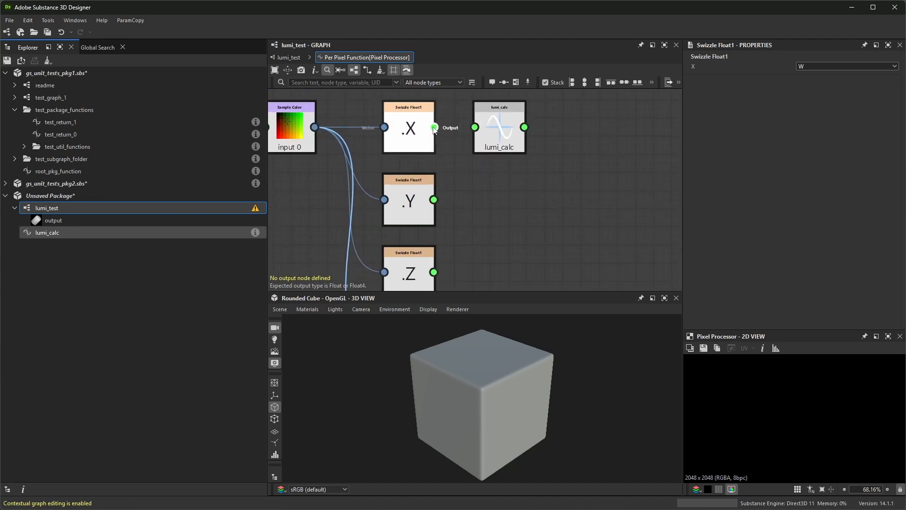
left_click_drag(434, 126, 499, 216)
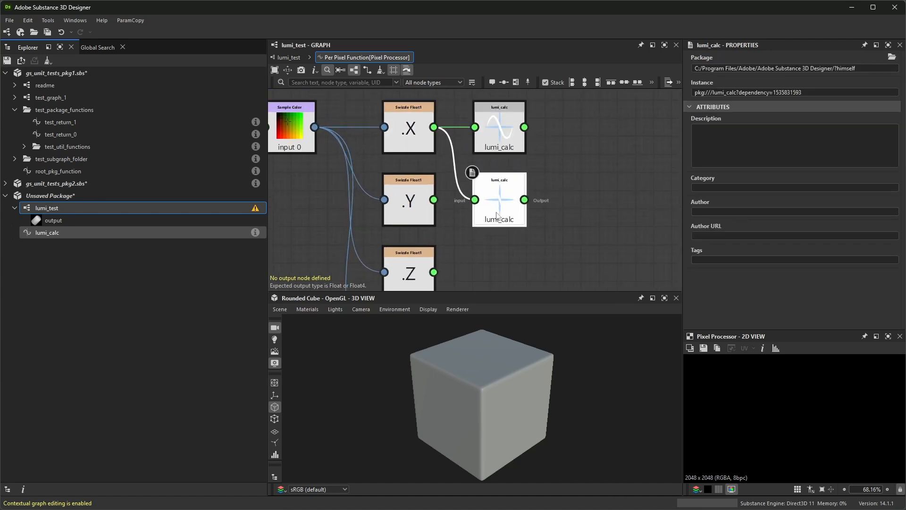
left_click_drag(433, 199, 475, 199)
Add two more lumi_calc copies beside the Z and W swizzles and feed each from its own swizzle.
middle_click_drag(589, 204, 593, 138)
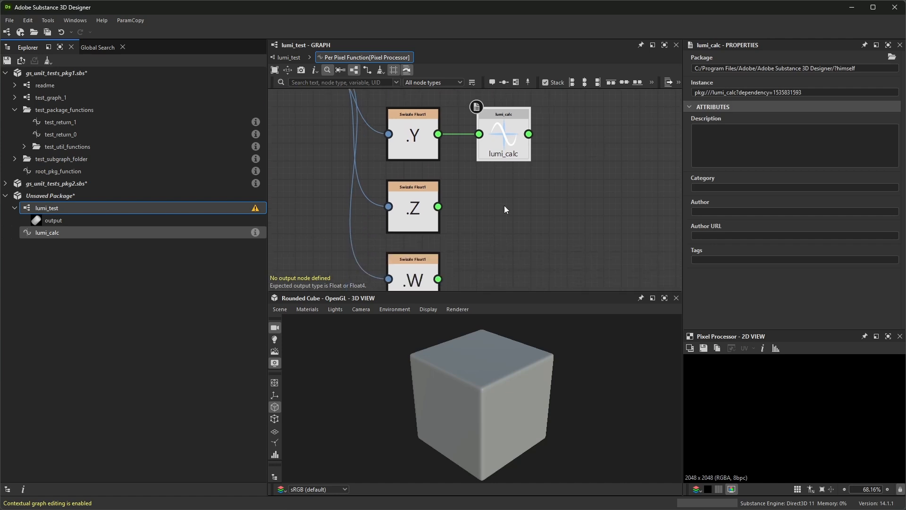
key("ctrl+v")
left_click_drag(437, 207, 497, 209)
middle_click_drag(594, 227, 586, 174)
key("ctrl+v")
left_click_drag(504, 216, 488, 236)
left_click_drag(430, 226, 477, 230)
Add two Vector Float2 nodes after the lumi_calc column, one beside the upper pair and one beside the lower pair.
scroll(575, 198, "down", 3)
middle_click_drag(577, 172, 507, 206)
left_click(540, 176)
key("space")
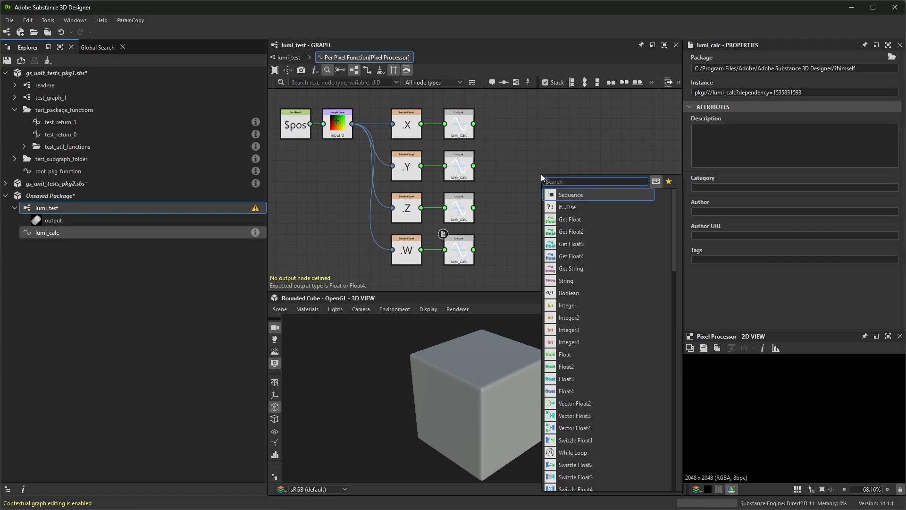
type("vec")
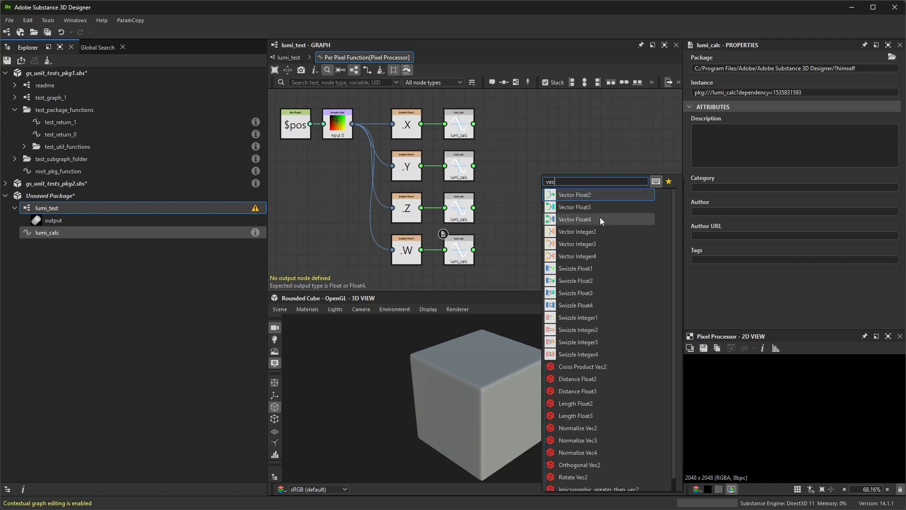
left_click(597, 198)
left_click_drag(543, 177, 517, 235)
key("ctrl+d")
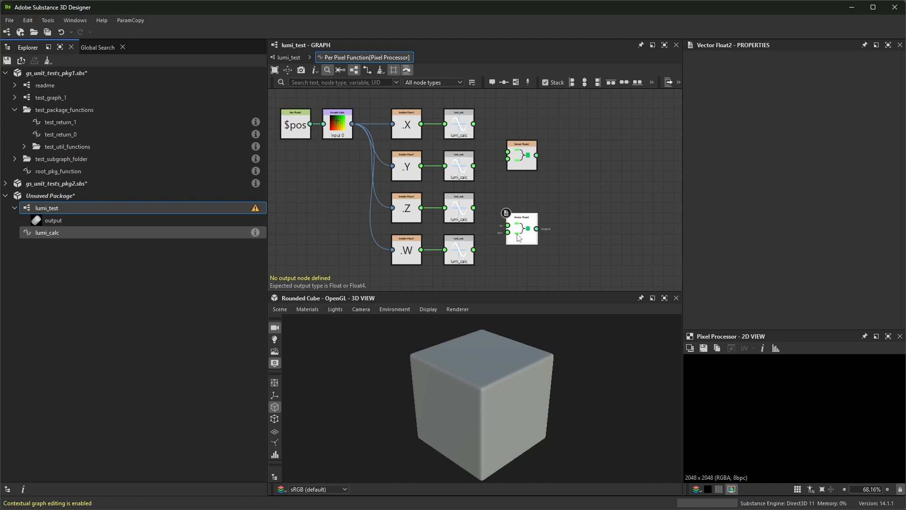
Connect the X and Y lumi_calc outputs to the upper Vector Float2 and the Z and W outputs to the lower one.
left_click_drag(473, 124, 508, 152)
left_click_drag(507, 159, 474, 166)
left_click_drag(508, 226, 473, 208)
Add a Vector Float4 node that combines both Vector Float2 outputs and make it the function's output node.
key("space")
type("vec")
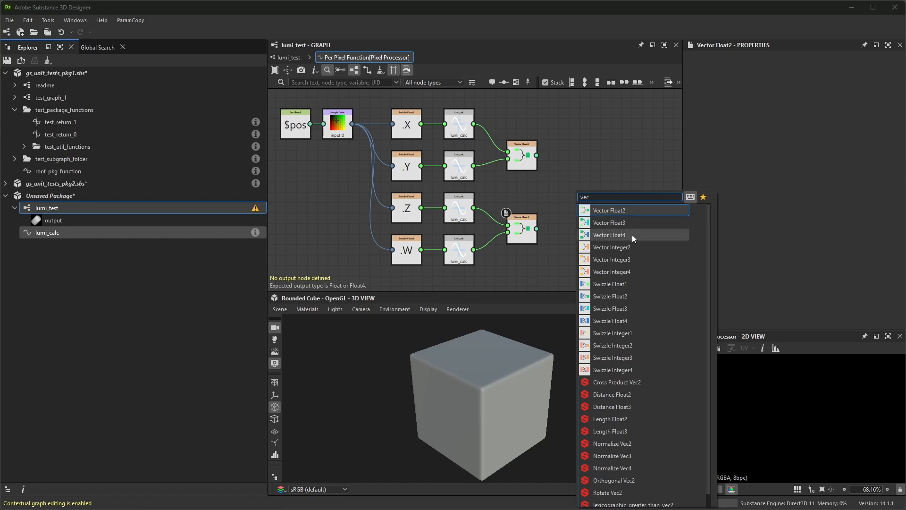
left_click(633, 235)
scroll(585, 192, "up", 3)
left_click_drag(500, 132, 499, 259)
right_click(565, 197)
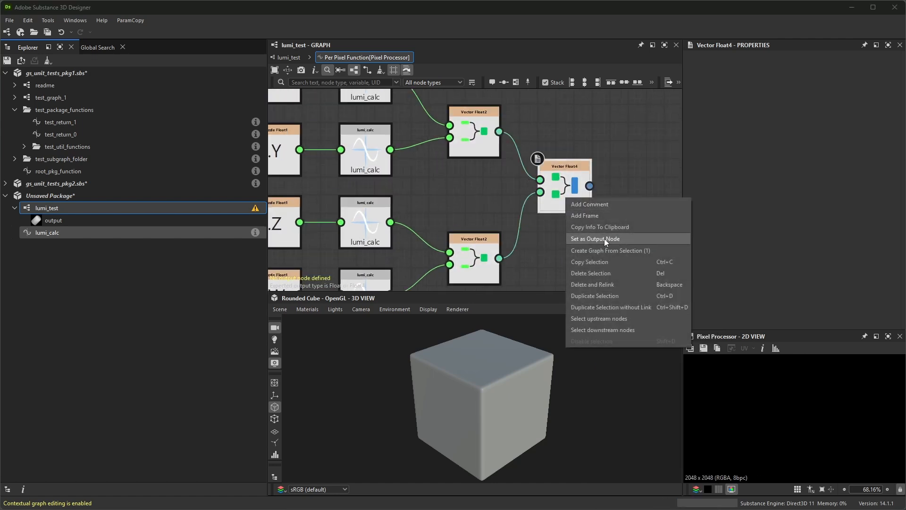
left_click(604, 239)
scroll(604, 197, "down", 5)
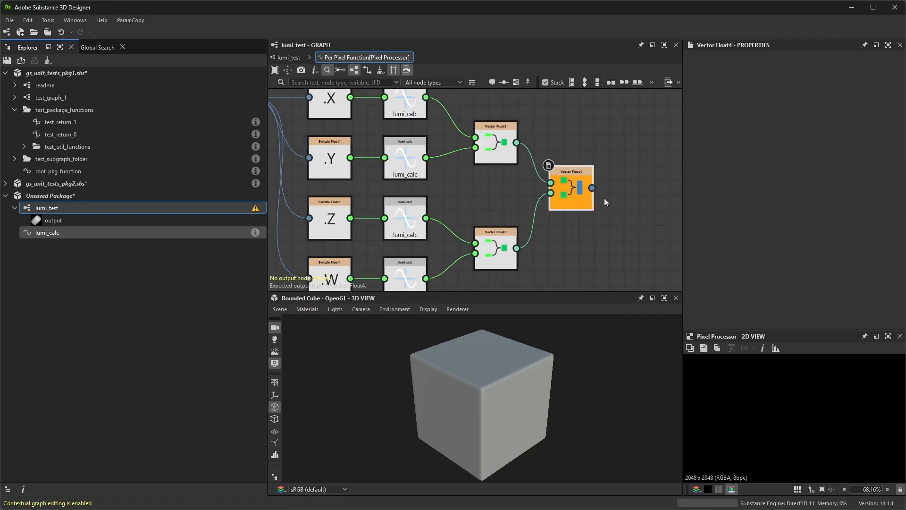
Back in the lumi_test graph, add a Gradient Map node fed by Shape Extrude before the lower Pixel Processor.
left_click(289, 57)
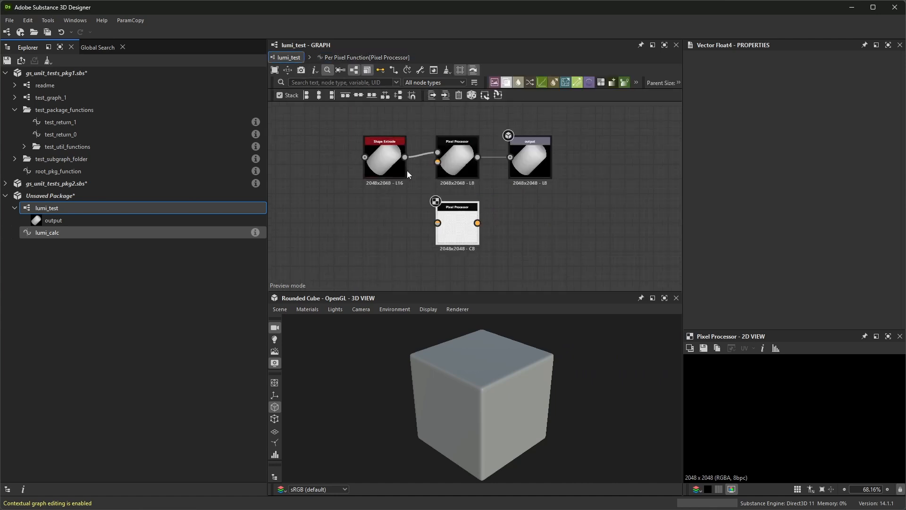
left_click_drag(404, 170, 368, 206)
key("space")
type("gr")
left_click(423, 213)
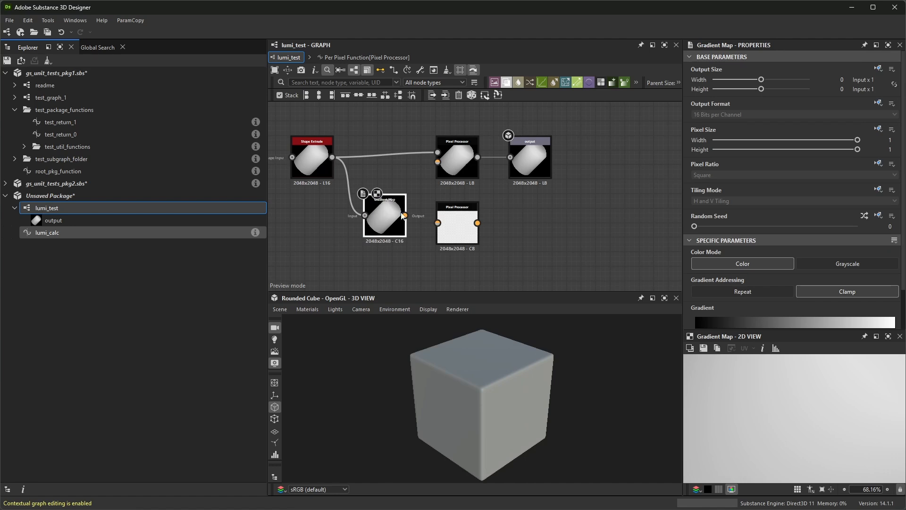
Set the end key of the Gradient Map's gradient to blue #238aef.
scroll(779, 306, "down", 1)
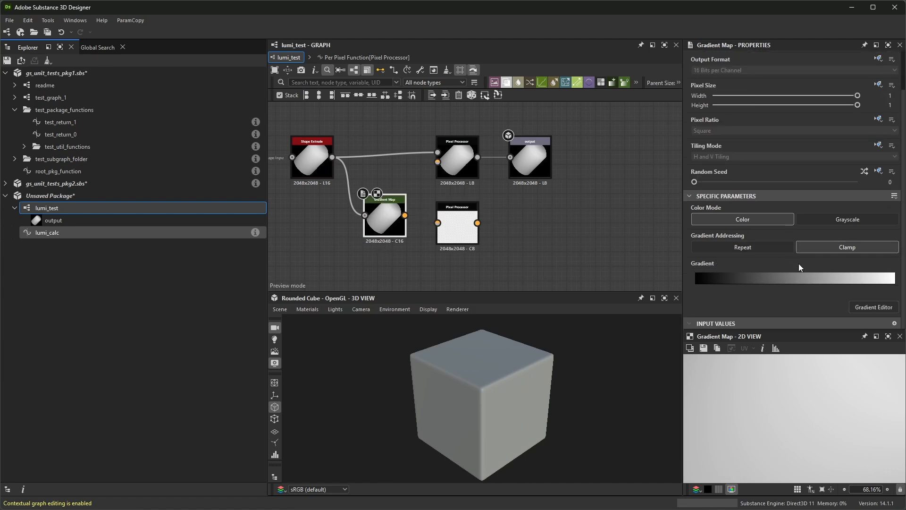
left_click(874, 307)
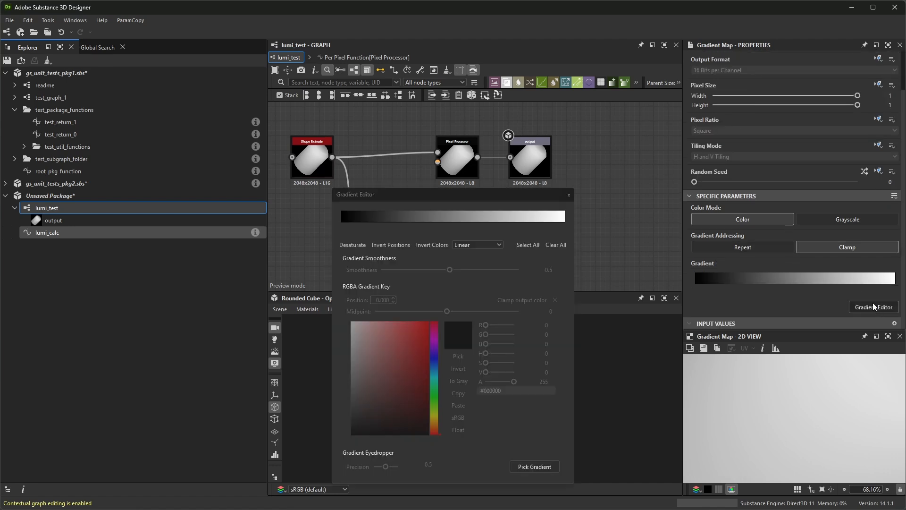
left_click(565, 225)
left_click_drag(434, 406, 418, 327)
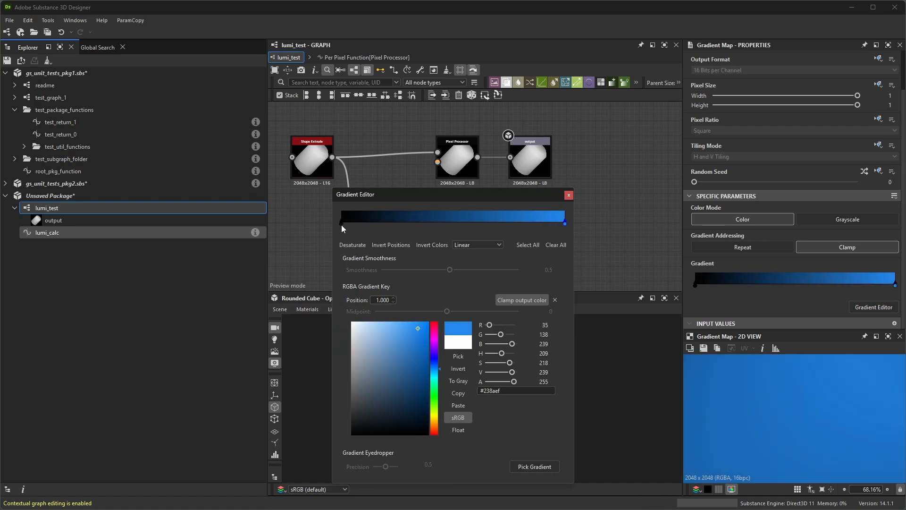
Set the gradient's start key to yellow #eecd6d and close the gradient editor.
left_click(342, 223)
left_click_drag(433, 385, 432, 421)
left_click_drag(408, 378, 391, 329)
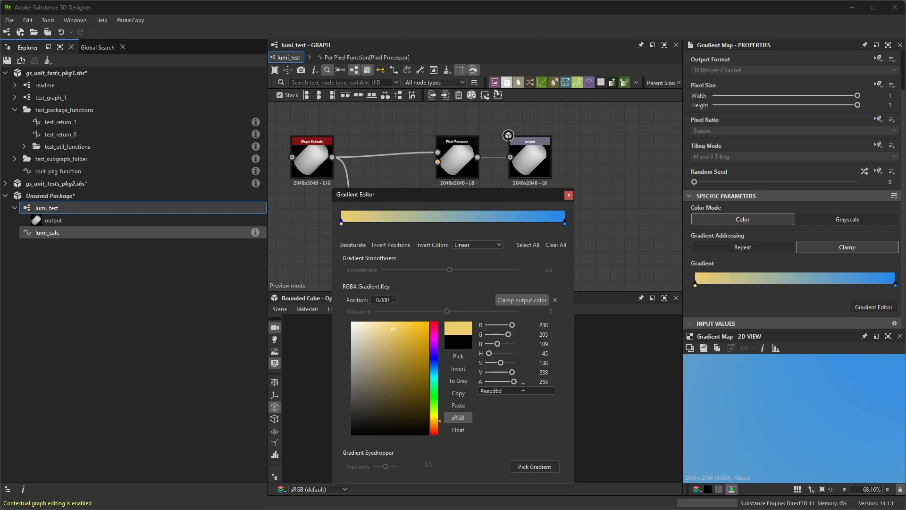
left_click_drag(514, 202, 532, 115)
left_click(587, 108)
Connect the Gradient Map to the lower Pixel Processor's first input and align the processor with it.
scroll(505, 214, "up", 3)
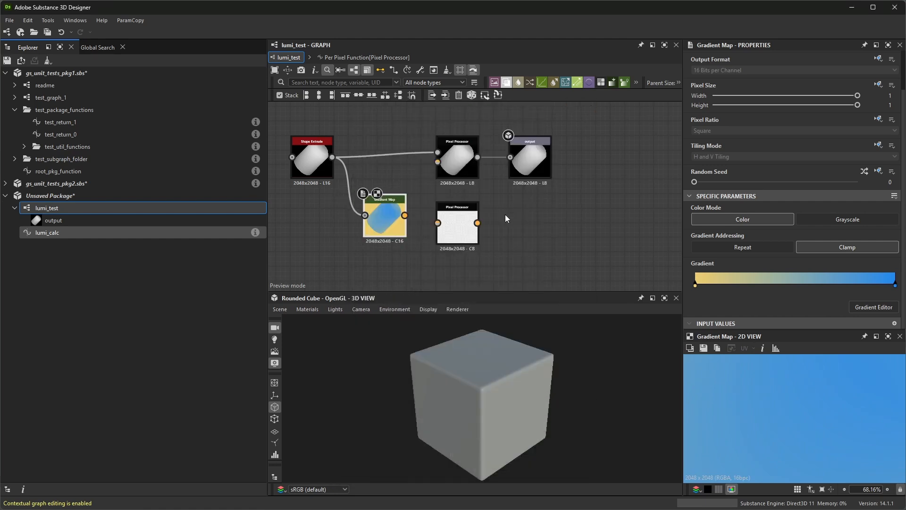
left_click_drag(408, 219, 446, 222)
left_click_drag(470, 227, 471, 215)
Add a second Output node to the graph and feed it from the color Pixel Processor.
left_click(542, 201)
key("space")
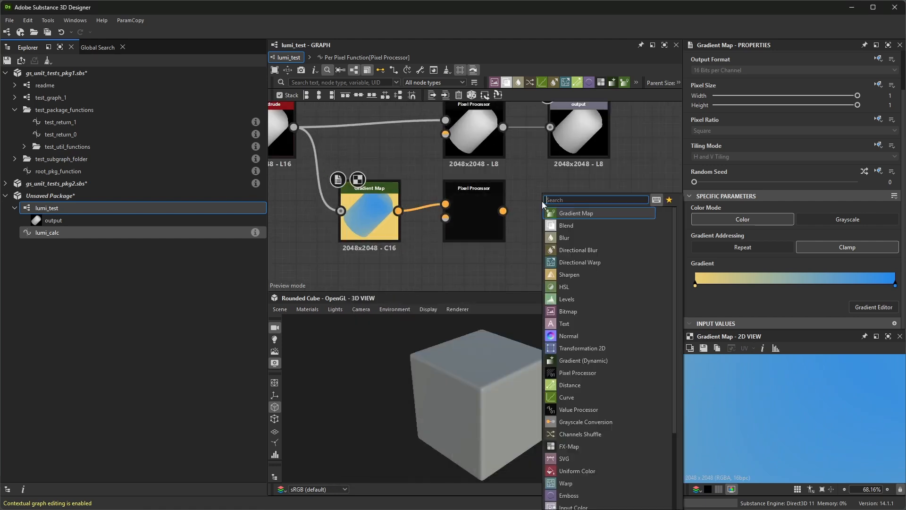
type("out")
key("Return")
left_click_drag(537, 218, 578, 218)
left_click_drag(503, 211, 550, 211)
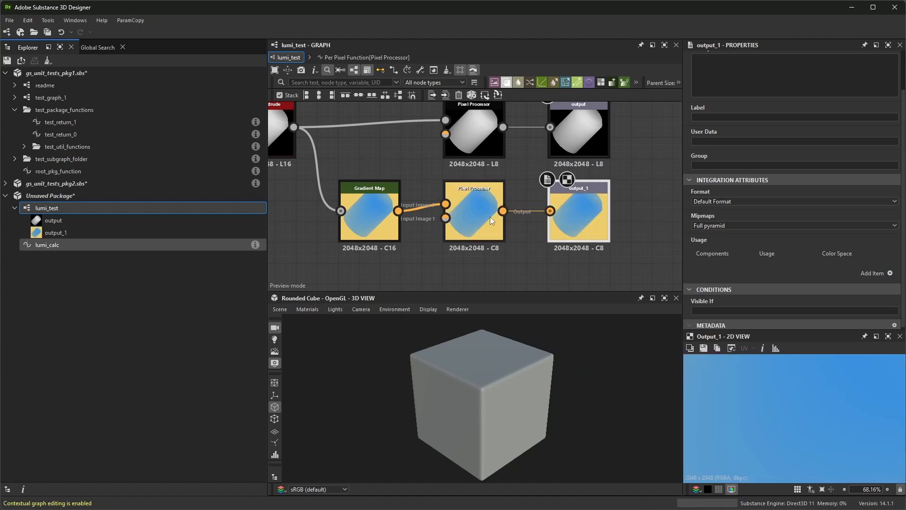
Test the graph's Luminosity parameter on the color output by varying its preview slider, leaving it at -0.02.
left_click(493, 218)
left_click(661, 241)
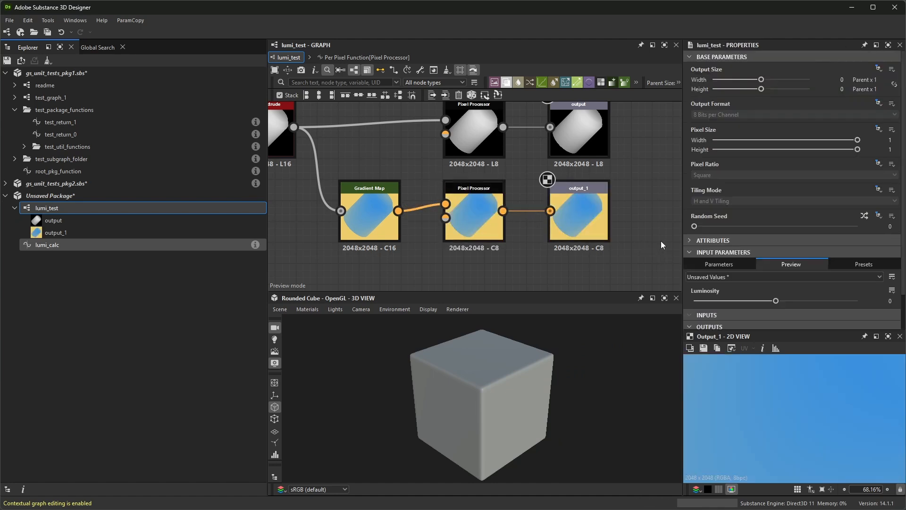
scroll(764, 261, "down", 1)
mouse_move(777, 263)
left_mouse_down()
mouse_move(741, 265)
mouse_move(786, 265)
mouse_move(743, 267)
mouse_move(774, 267)
left_mouse_up()
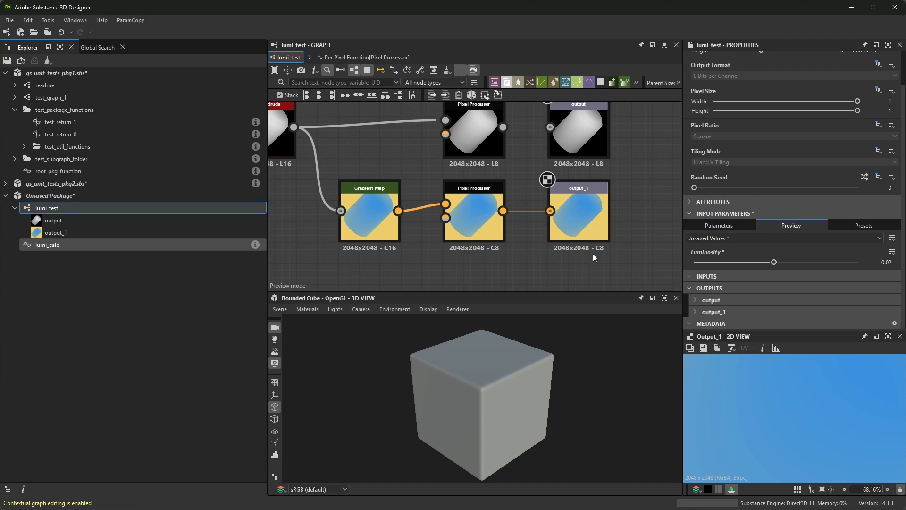
Copy all nodes of the grayscale Pixel Processor's Output Size function, including the luminosity_p Set node.
middle_click_drag(505, 243, 502, 254)
left_click(476, 152)
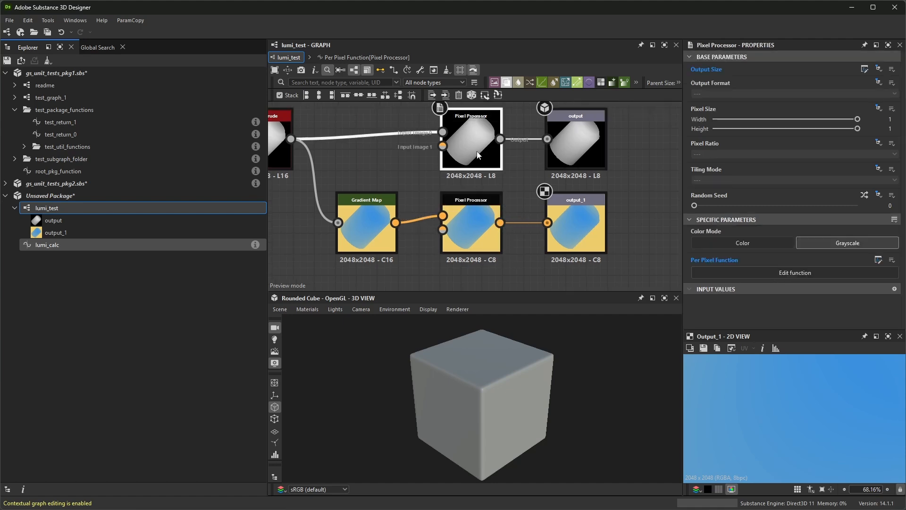
left_click(864, 69)
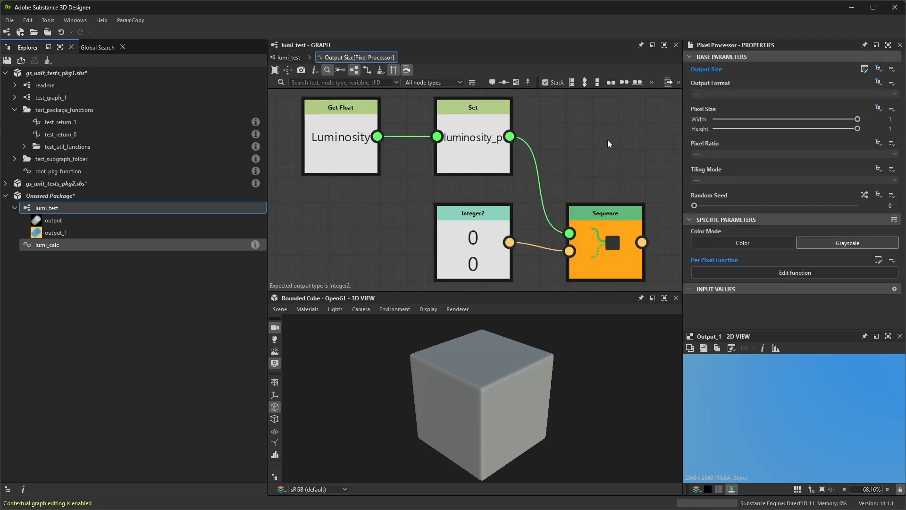
left_click_drag(361, 123, 610, 228)
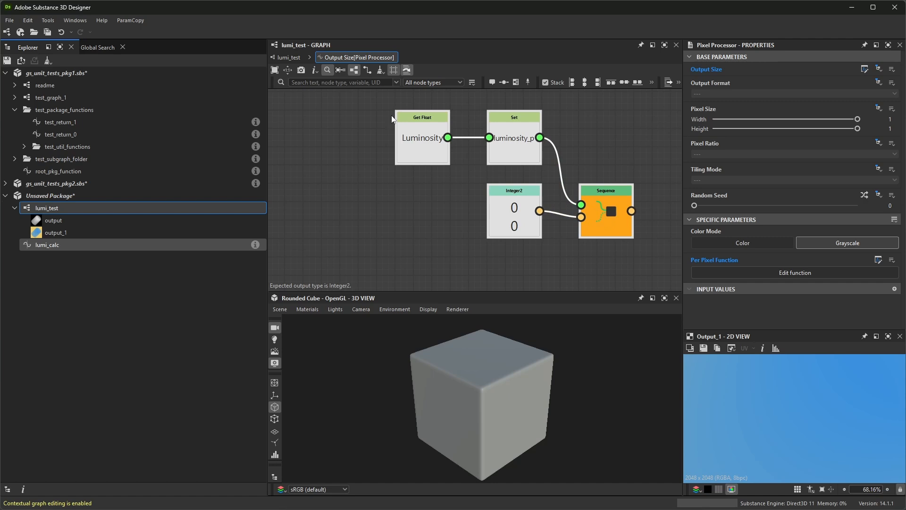
left_click(283, 57)
Create an Output Size function on the color Pixel Processor with the copied nodes and make Sequence its output node.
left_click(471, 208)
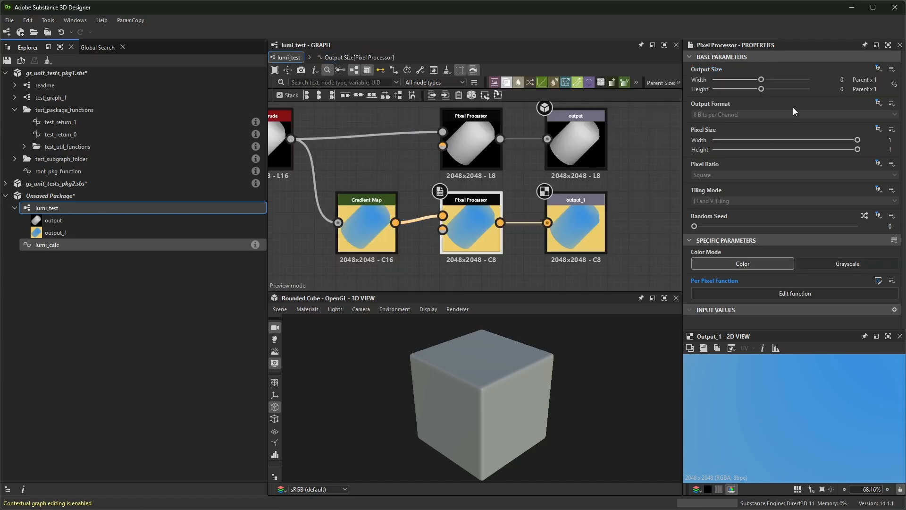
left_click(891, 70)
left_click(902, 91)
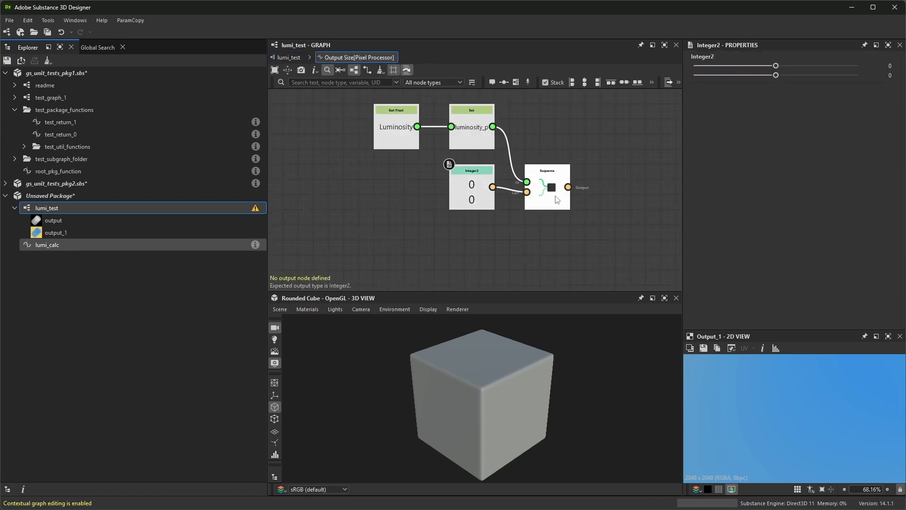
right_click(555, 197)
left_click(591, 238)
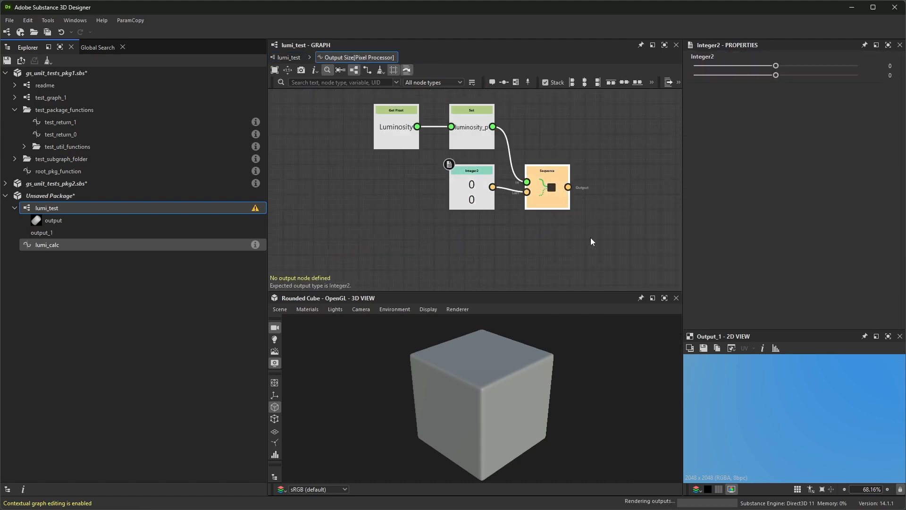
Return to the lumi_test graph and test its Luminosity preview slider on the color output, leaving it at 0.
left_click(288, 57)
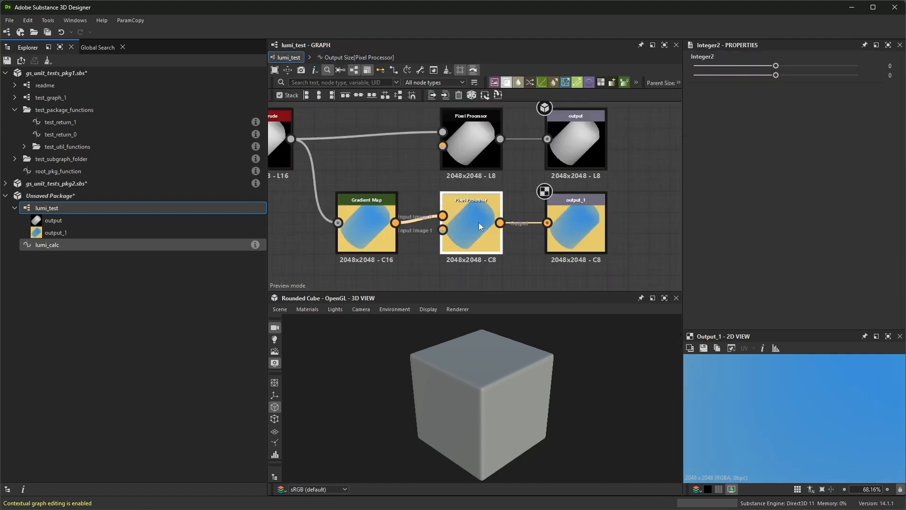
left_click(380, 157)
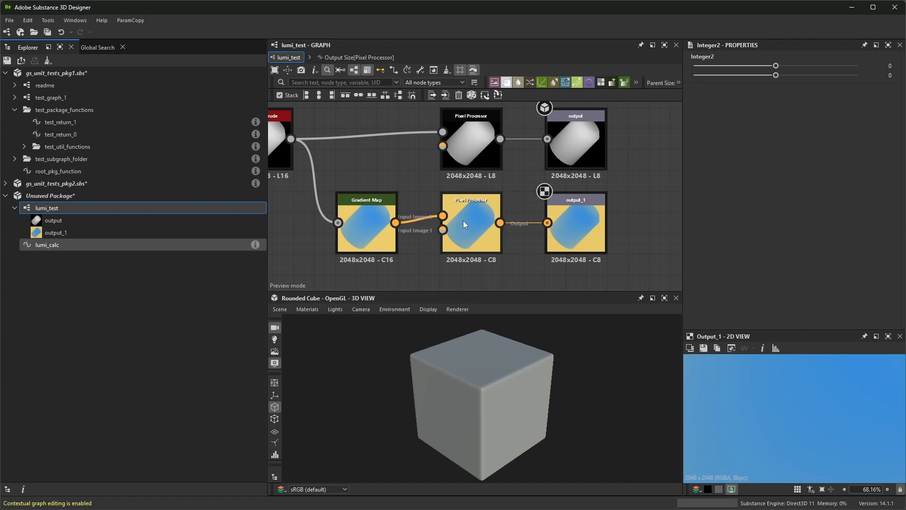
double_click(624, 190)
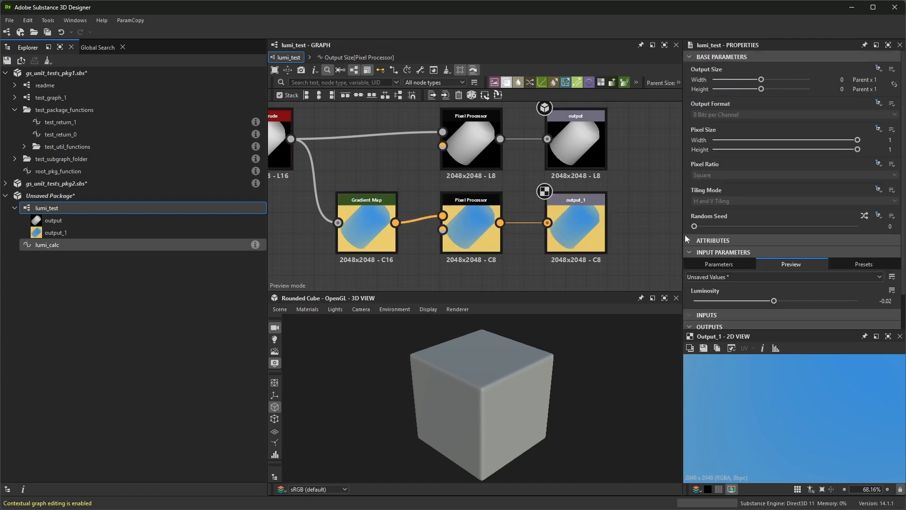
mouse_move(775, 301)
left_mouse_down()
mouse_move(732, 304)
mouse_move(843, 300)
mouse_move(758, 306)
mouse_move(797, 312)
mouse_move(752, 308)
mouse_move(811, 307)
mouse_move(740, 309)
mouse_move(777, 317)
left_mouse_up()
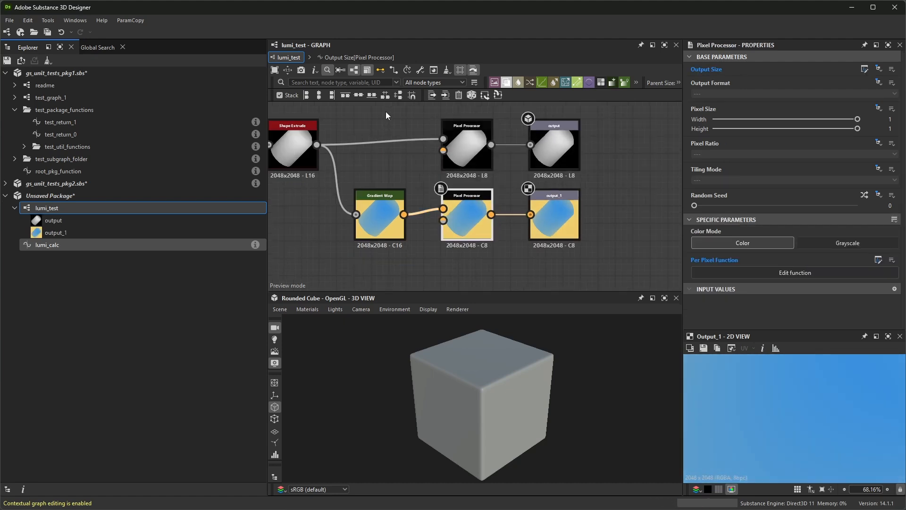
Open the lumi_calc function and change the variable read by its Get Float node to luminosity_o.
middle_click_drag(389, 112, 434, 118)
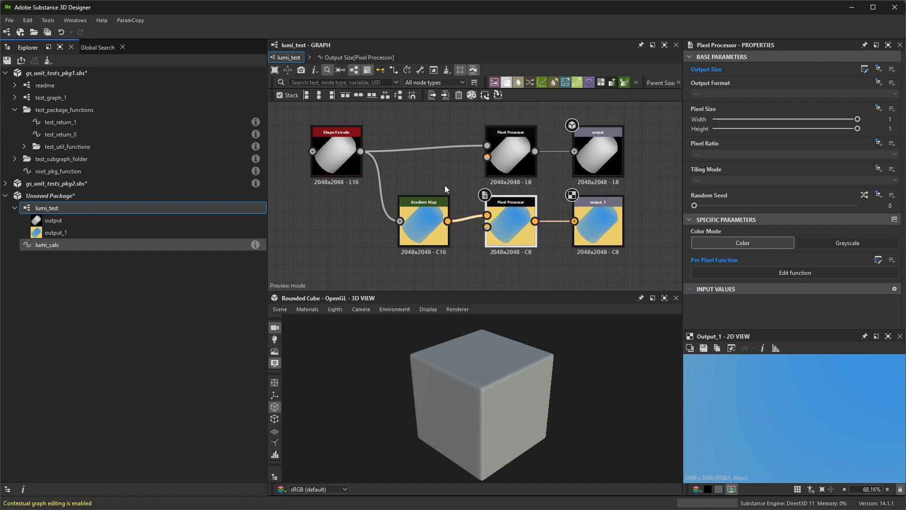
left_click(379, 122)
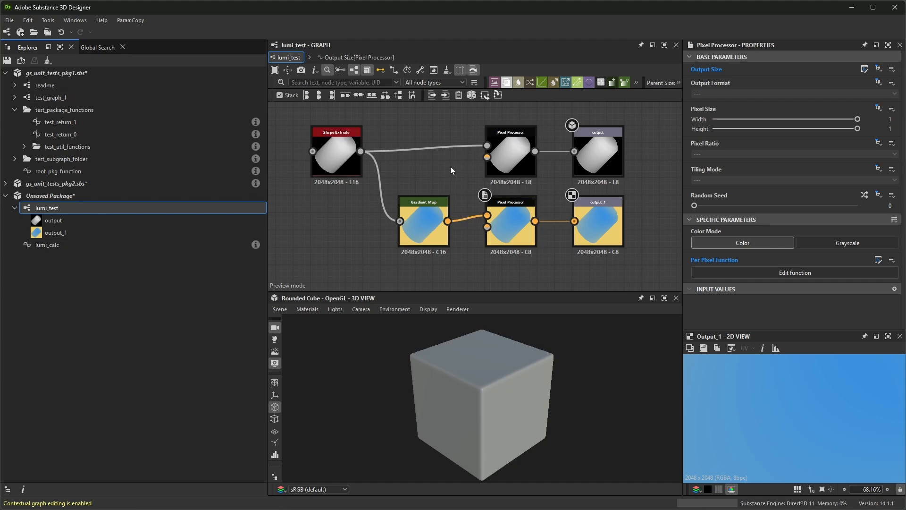
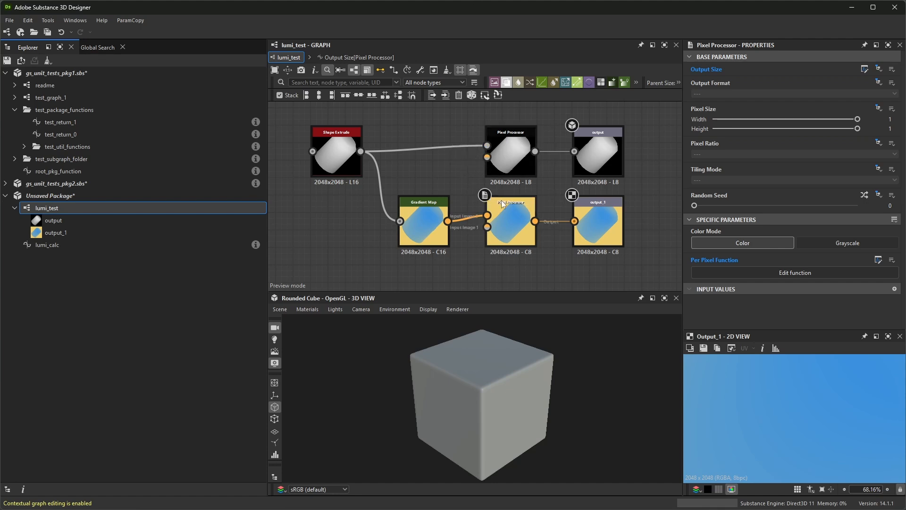
scroll(517, 205, "up", 1)
double_click(48, 246)
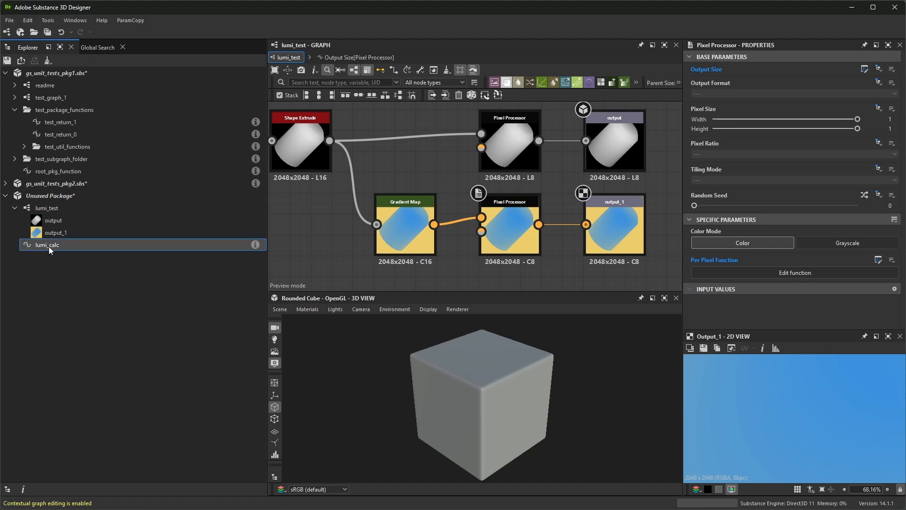
left_click(382, 164)
scroll(385, 165, "up", 2)
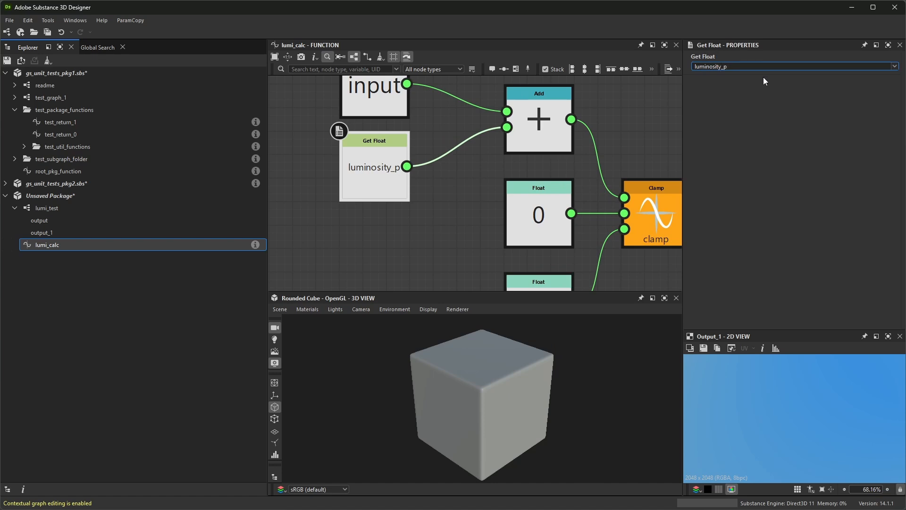
key("BackSpace")
type("o")
key("Return")
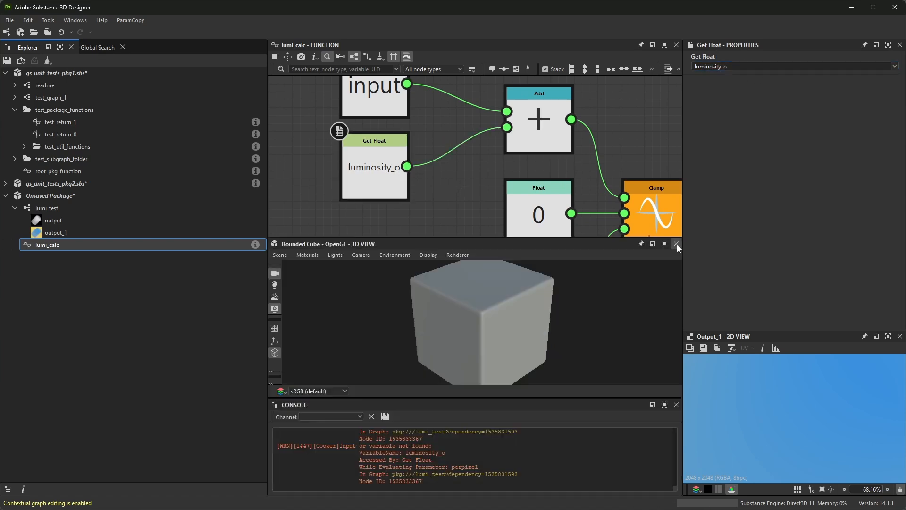
Close the 3D View and enlarge the Console to make room for reading its messages.
left_click(677, 244)
left_click_drag(492, 347, 492, 335)
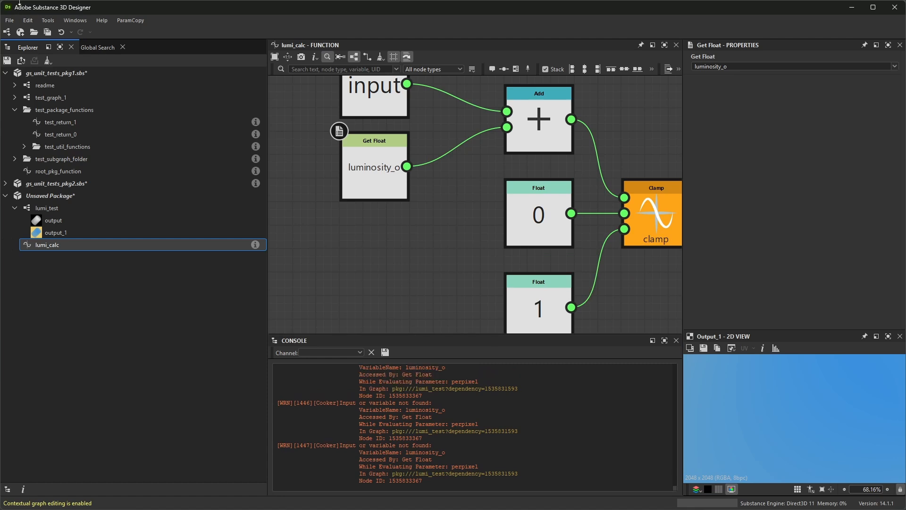
left_click(75, 21)
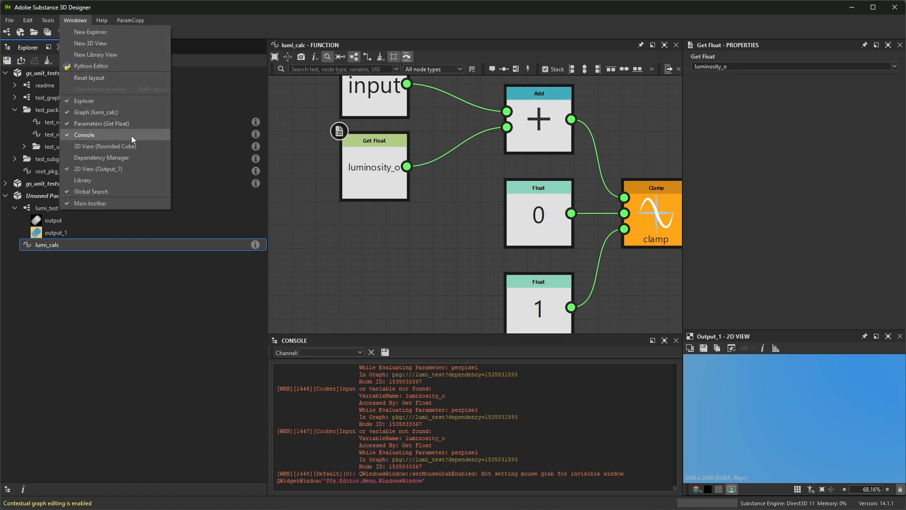
left_click(464, 430)
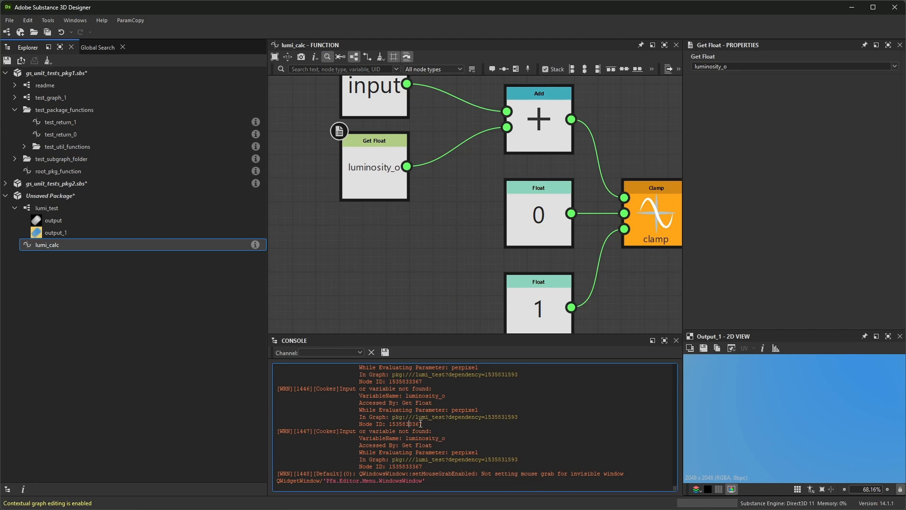
Examine the latest Cooker warning in the Console, including its variable name, accessing node and evaluated parameter.
left_click_drag(370, 431, 465, 438)
left_click(470, 427)
left_click_drag(339, 430, 457, 465)
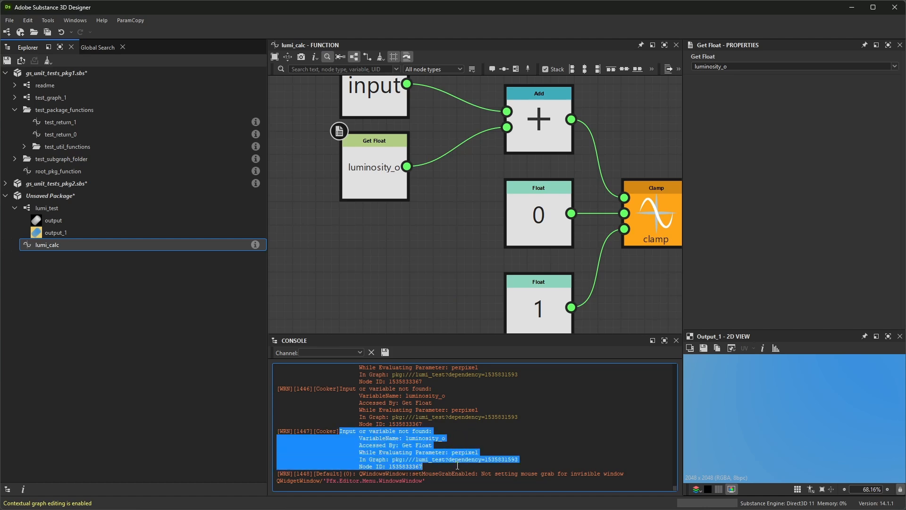
left_click(459, 438)
double_click(425, 438)
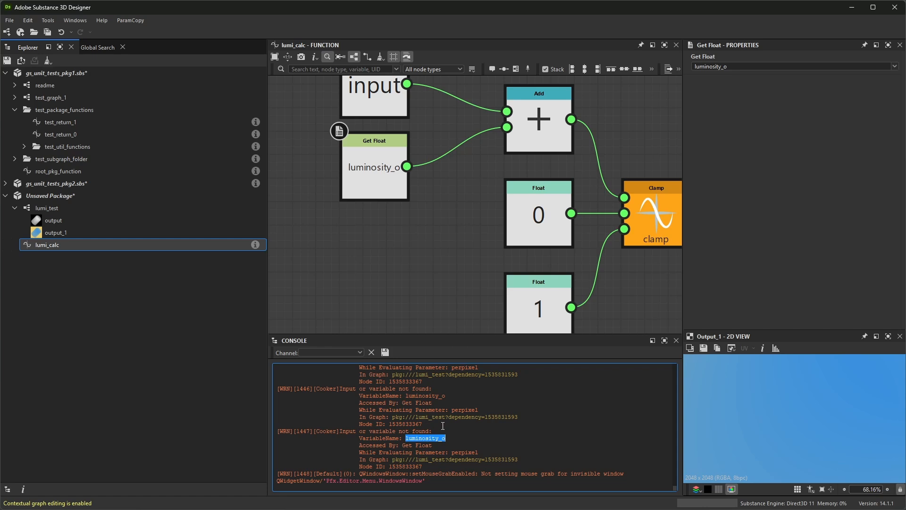
left_click(442, 425)
left_click_drag(403, 445, 441, 446)
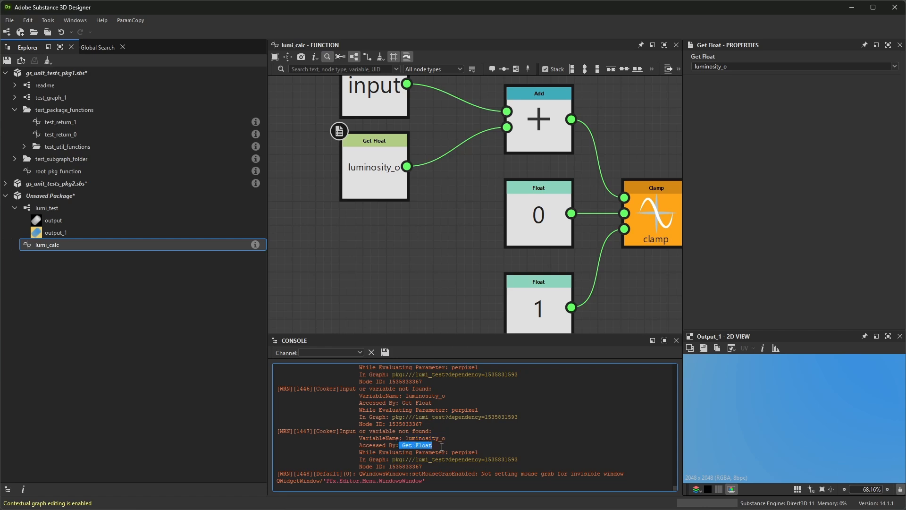
left_click(442, 432)
left_click_drag(379, 452, 425, 452)
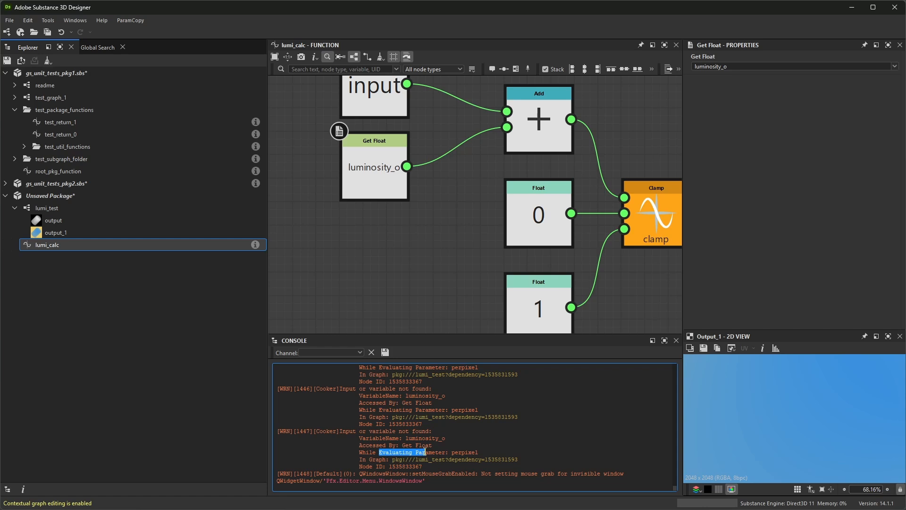
double_click(464, 452)
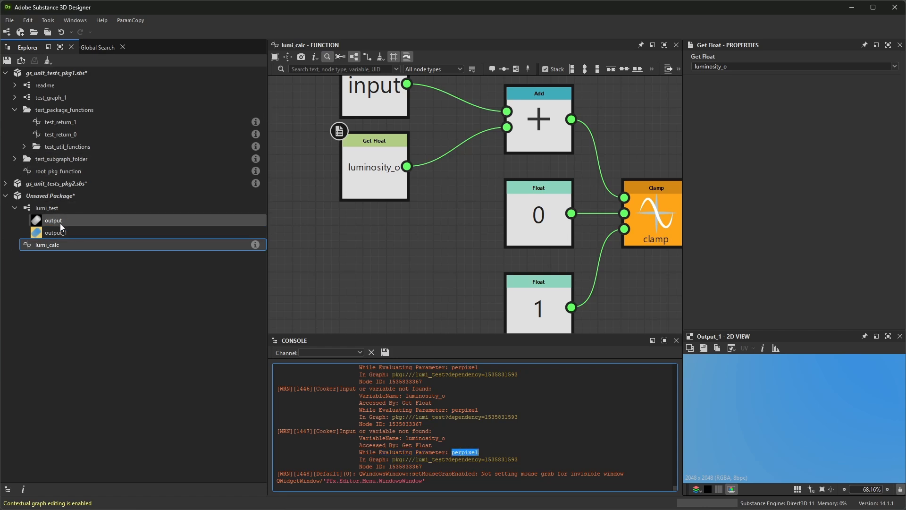
Reopen the lumi_test graph and inspect the grayscale Pixel Processor's Per Pixel function alongside the Console warning.
double_click(48, 208)
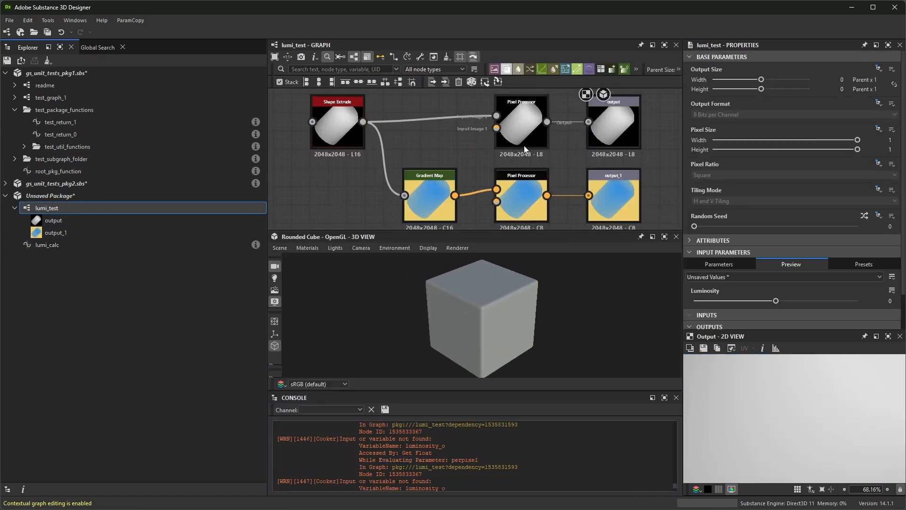
left_click(525, 122)
left_click(792, 274)
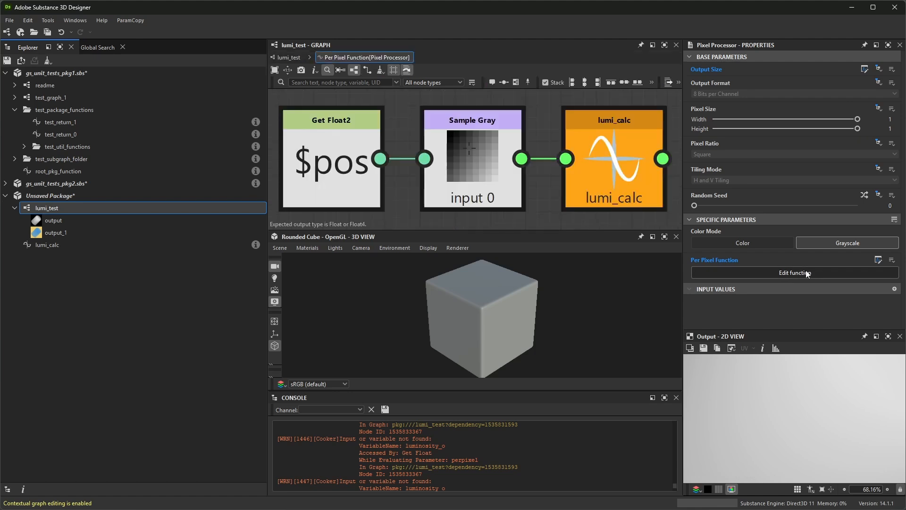
left_click(288, 58)
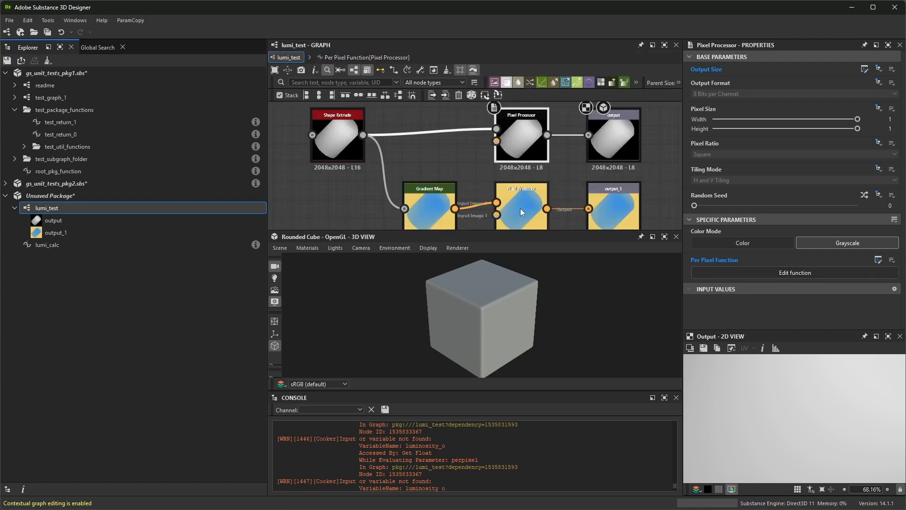
left_click_drag(469, 390, 476, 354)
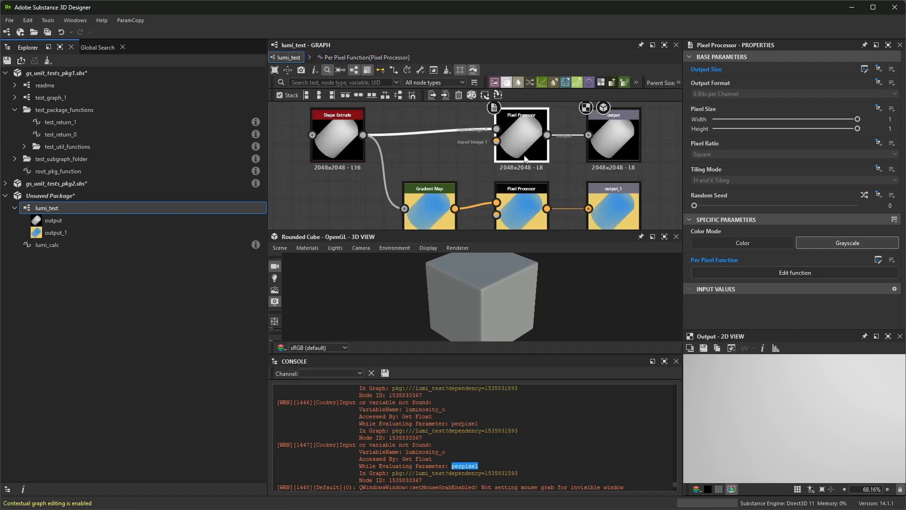
left_click(774, 271)
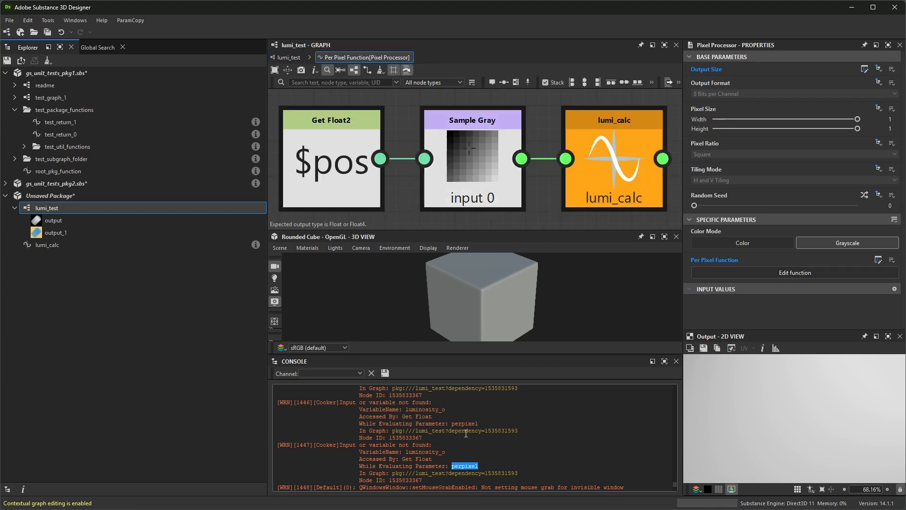
Copy the variable name luminosity_o from the Console warning and search the lumi_test graph for it.
double_click(432, 452)
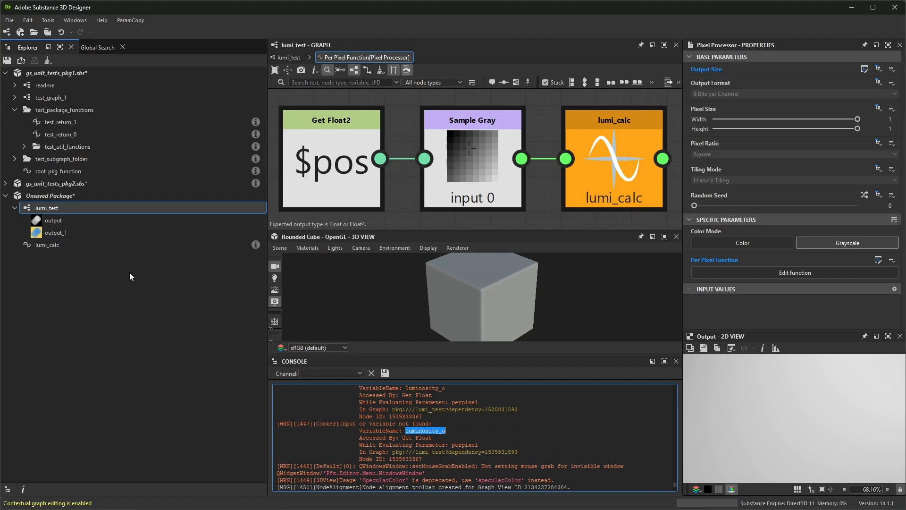
scroll(589, 423, "up", 1)
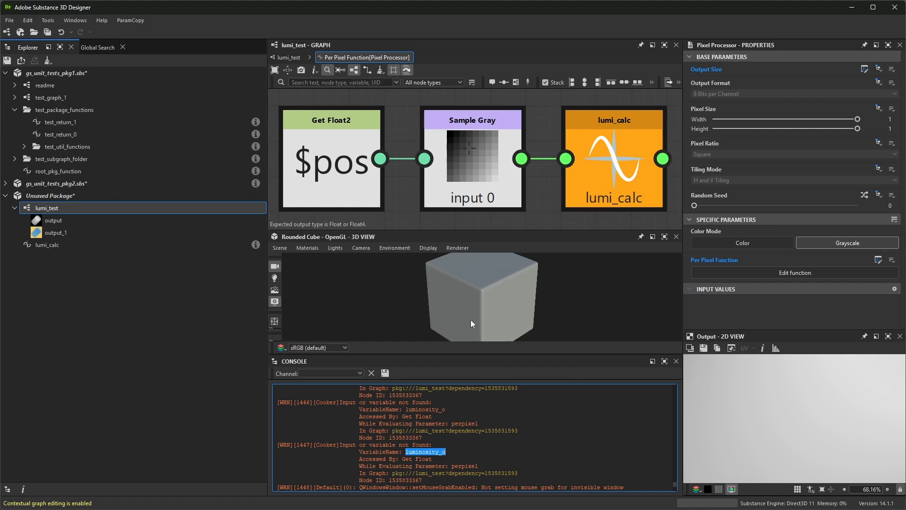
double_click(437, 408)
key("ctrl+c")
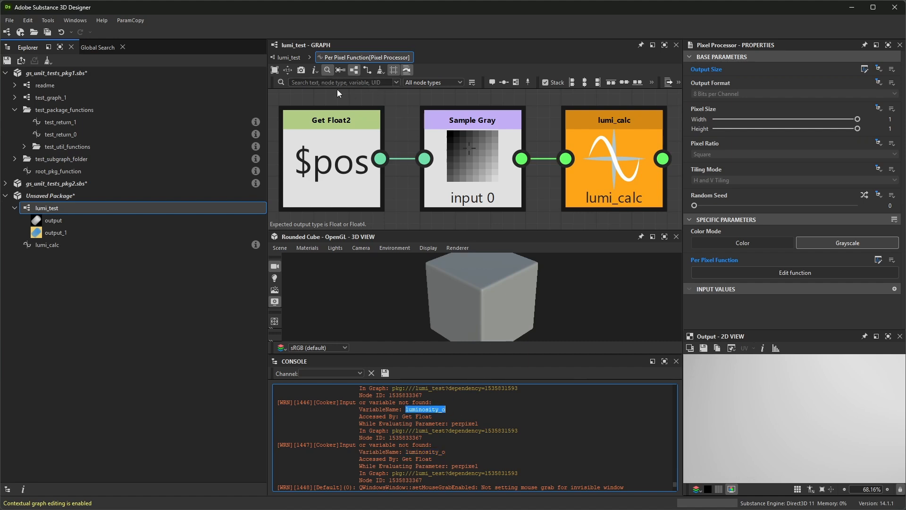
left_click(288, 57)
left_click(352, 83)
key("ctrl+v")
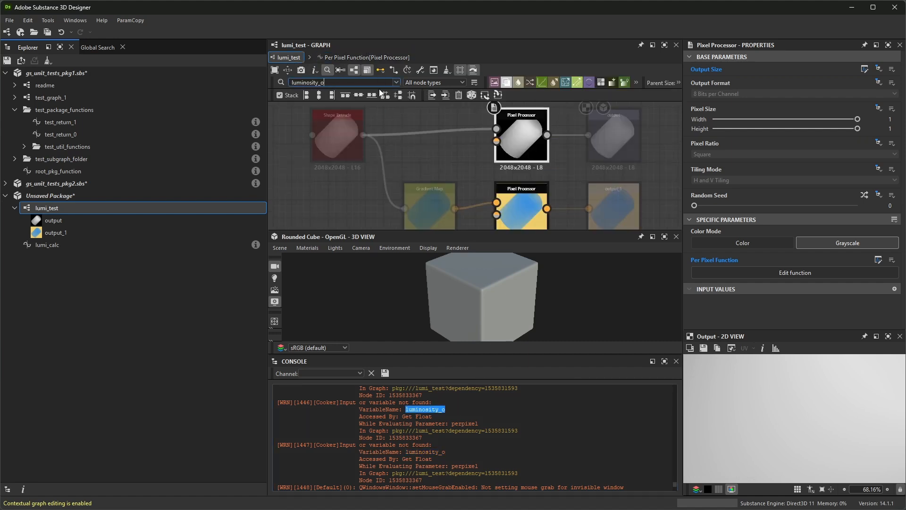
scroll(448, 175, "down", 2)
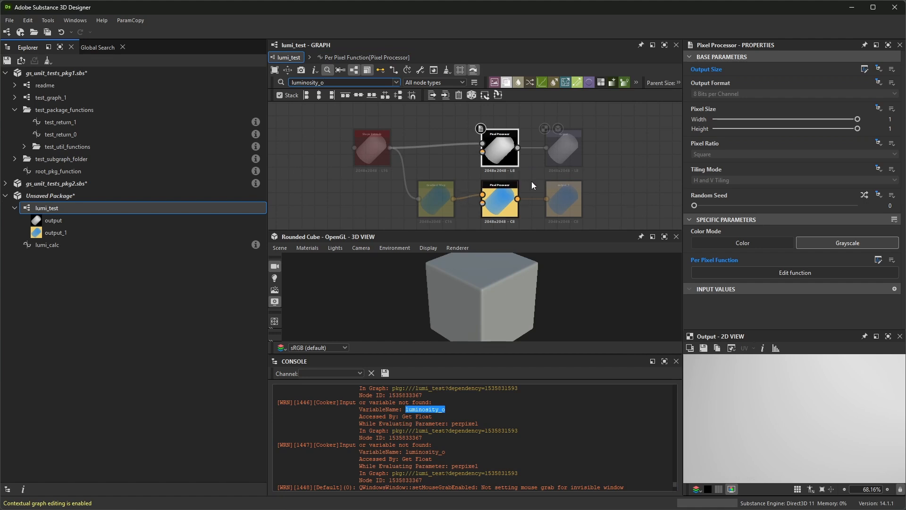
Follow the highlighted nodes from the grayscale Pixel Processor's Per Pixel function into lumi_calc to locate the luminosity_o Get Float node.
left_click(474, 82)
double_click(511, 156)
scroll(576, 171, "down", 2)
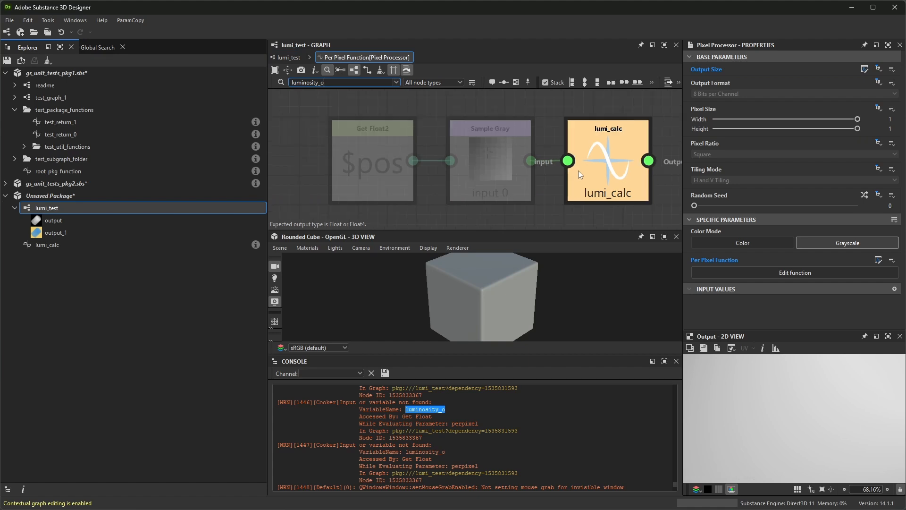
double_click(605, 149)
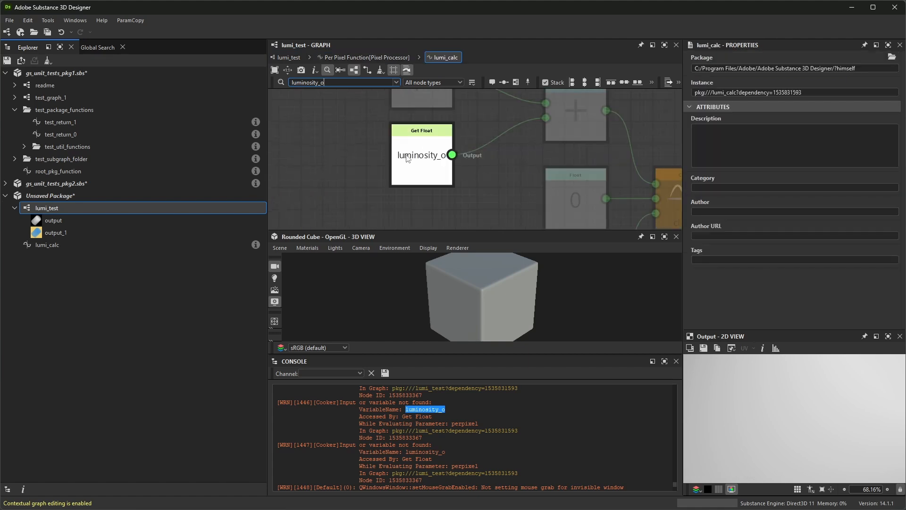
double_click(405, 438)
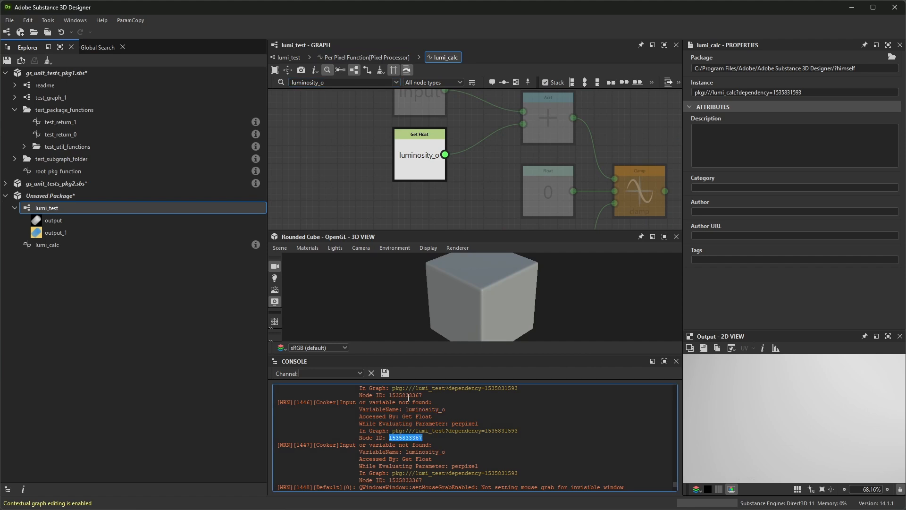
left_click(289, 57)
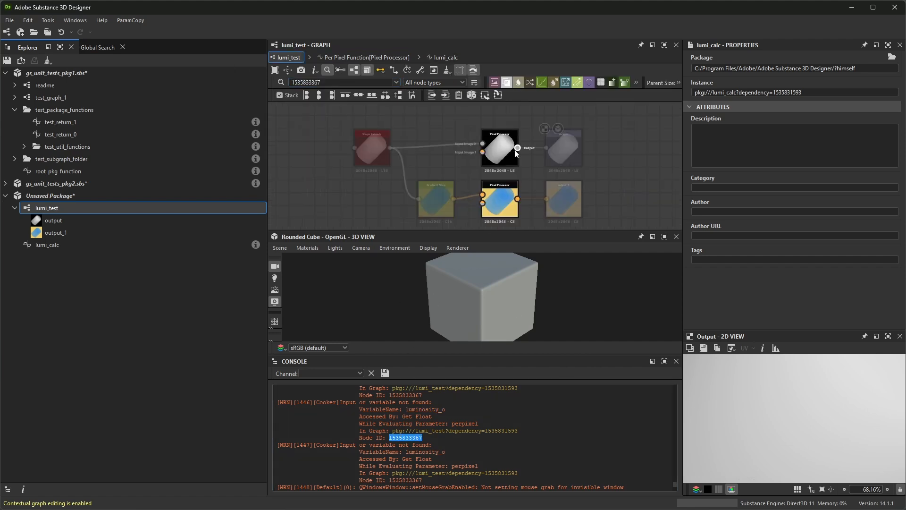
Run a Global Search across all packages for the variable name luminosity_o taken from the Console warning.
left_click(101, 46)
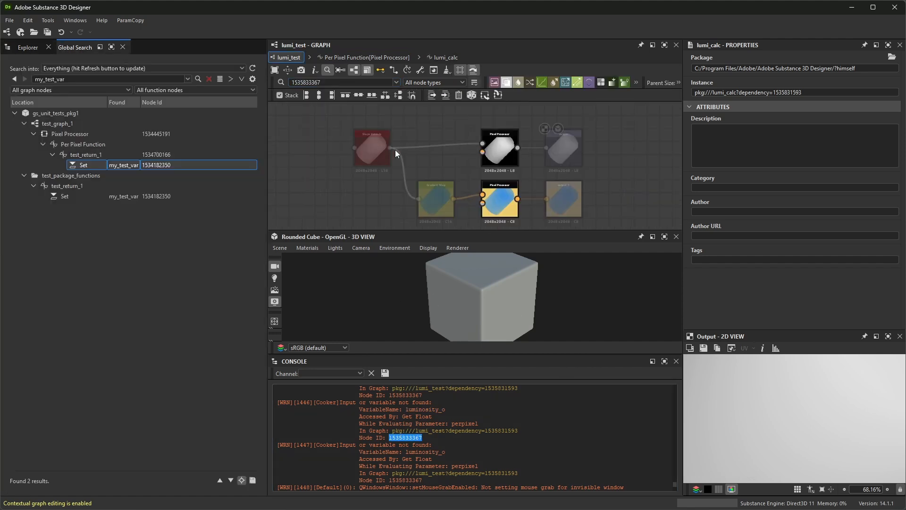
double_click(425, 409)
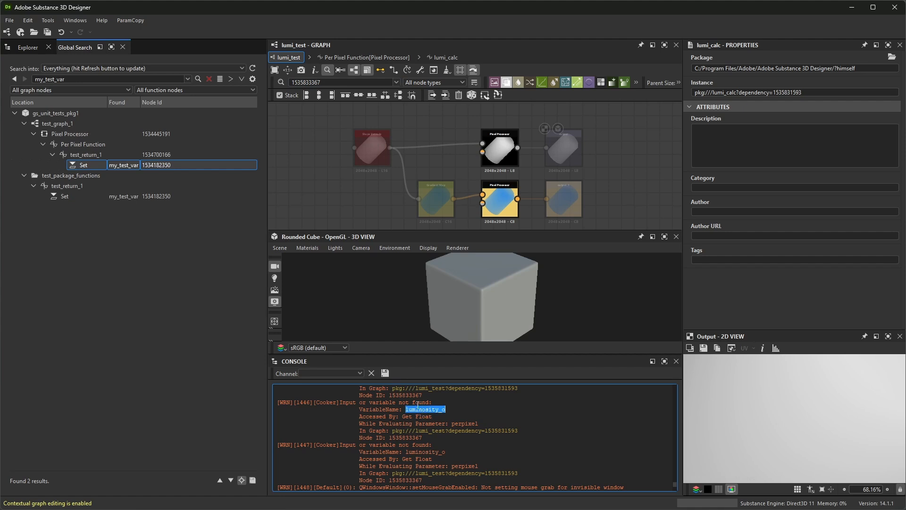
left_click_drag(86, 80, 35, 78)
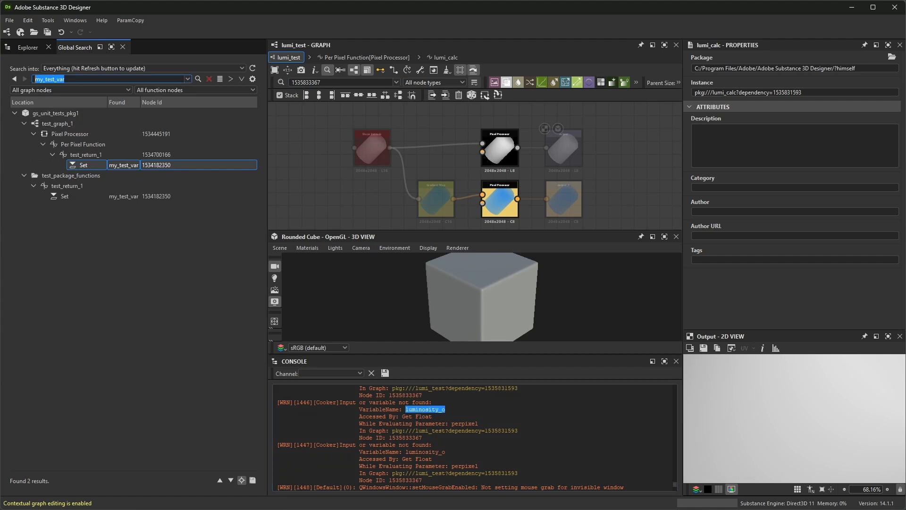
key("ctrl+v")
key("Return")
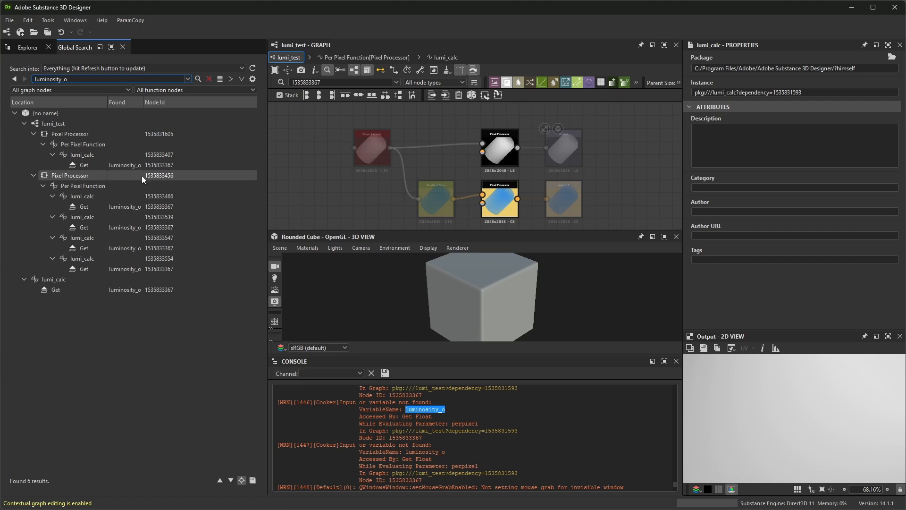
Disable entering package functions in function graphs in the Global Search preferences and rerun the luminosity_o search.
left_click(253, 79)
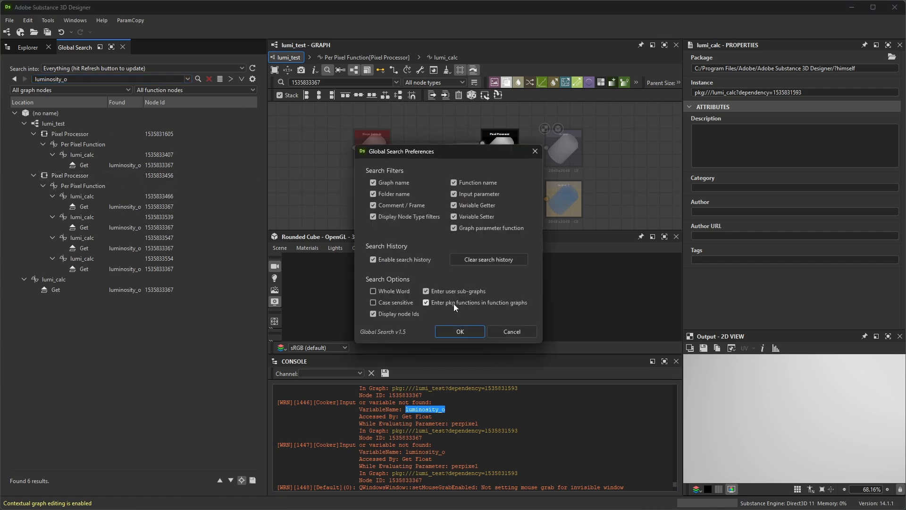
left_click(513, 331)
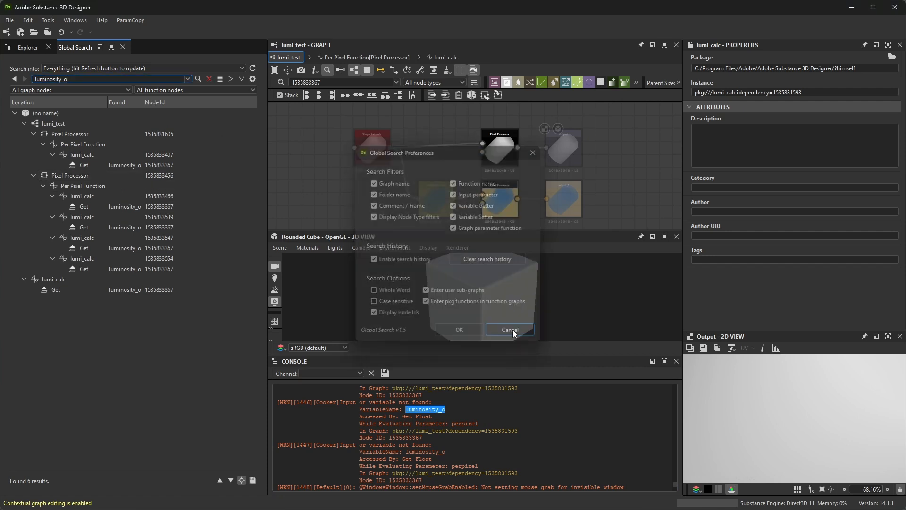
left_click(84, 206)
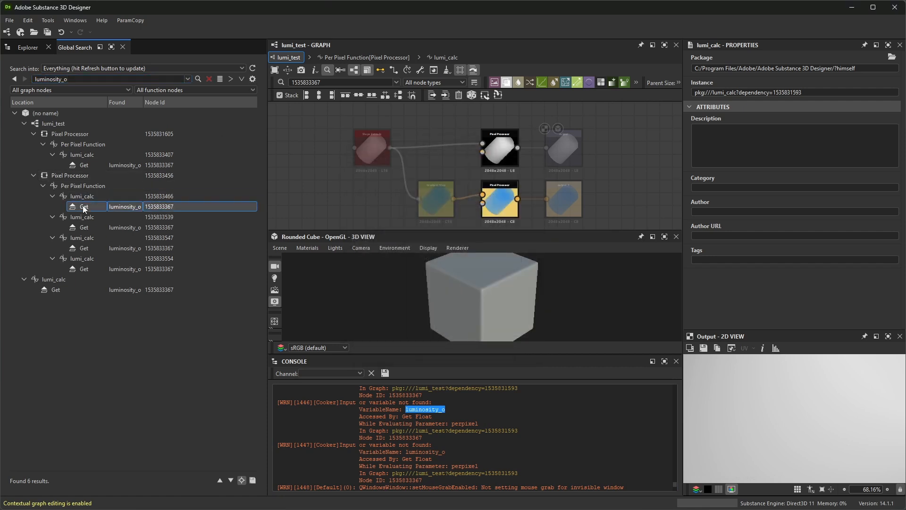
left_click(252, 79)
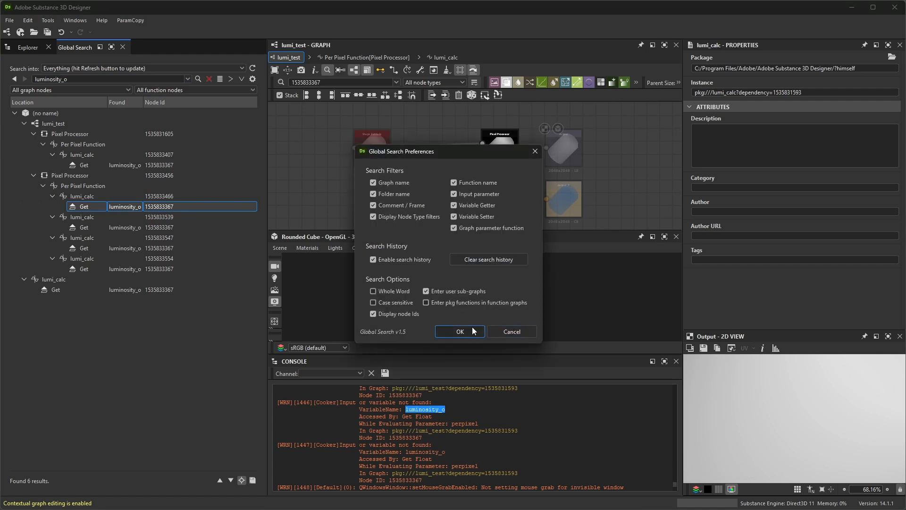
left_click(469, 332)
left_click(197, 79)
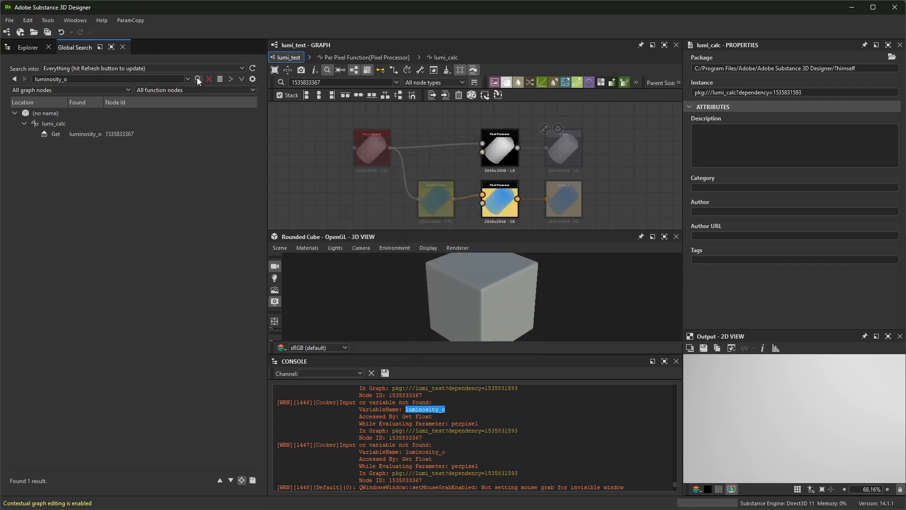
left_click(71, 134)
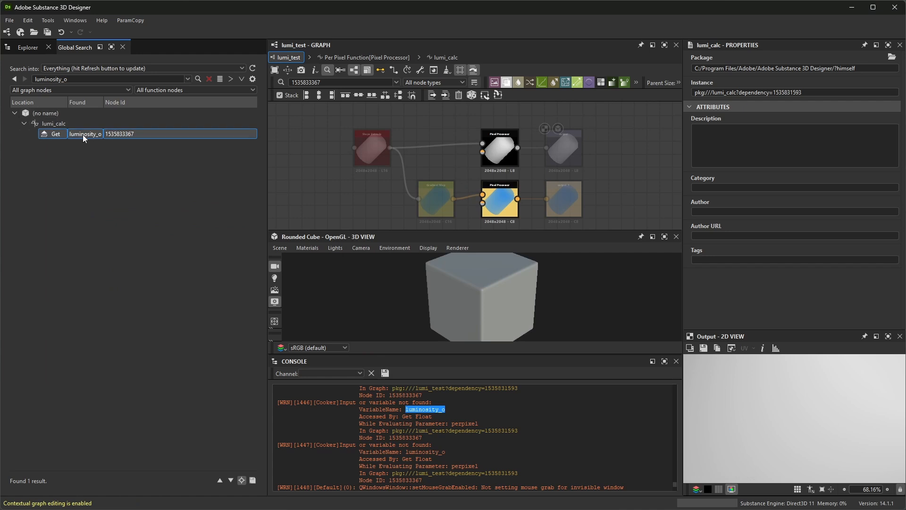
left_click(49, 123)
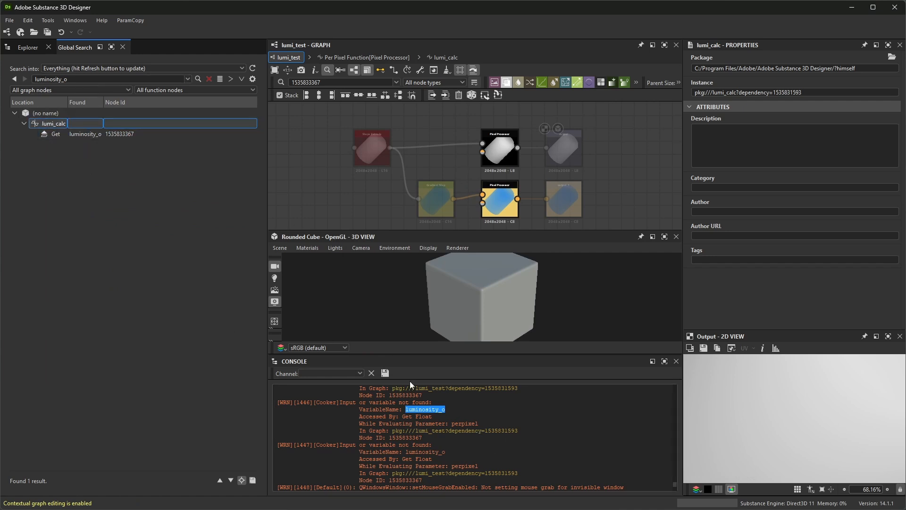
double_click(413, 437)
key("ctrl+c")
double_click(56, 79)
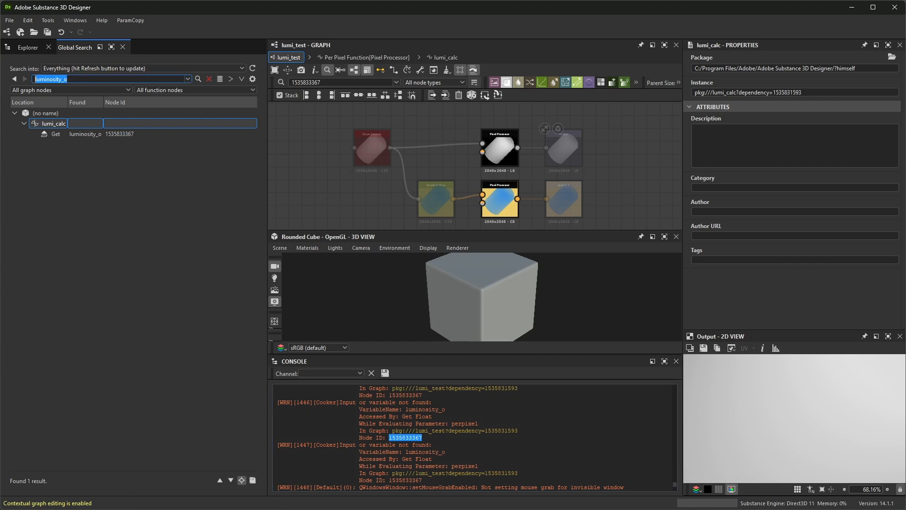
key("ctrl+v")
key("Return")
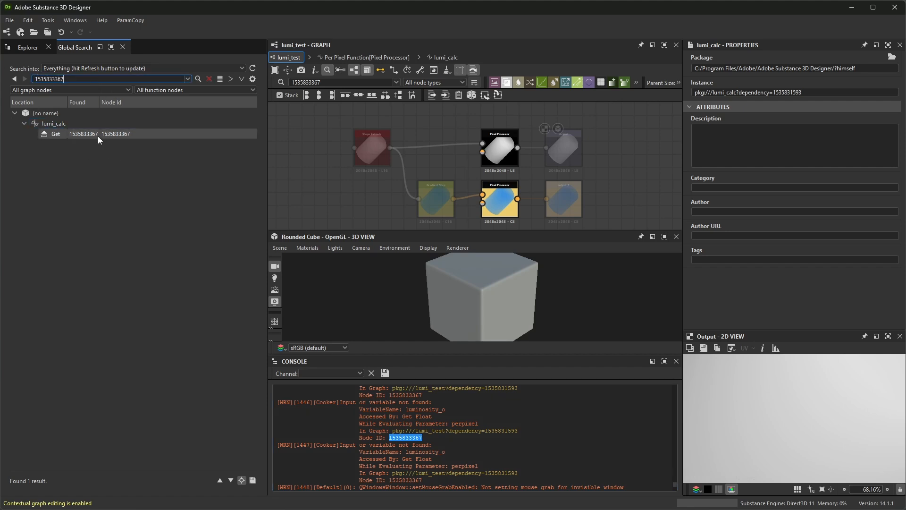
Open lumi_calc from the Global Search results and clear the node filter in its function graph.
right_click(46, 124)
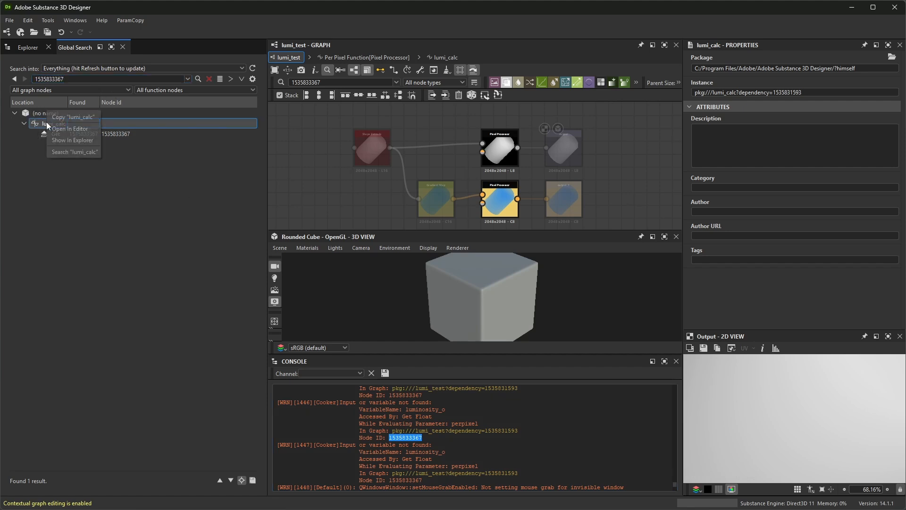
left_click(77, 129)
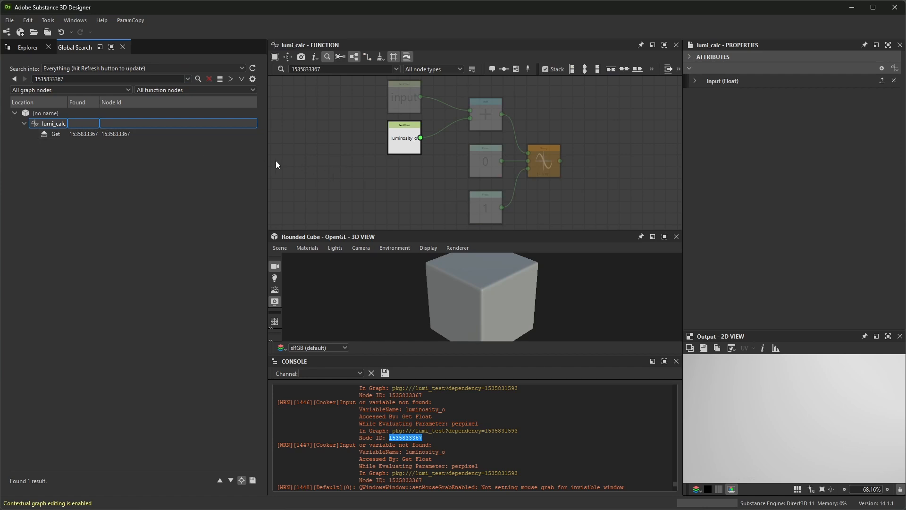
left_click(343, 69)
double_click(343, 68)
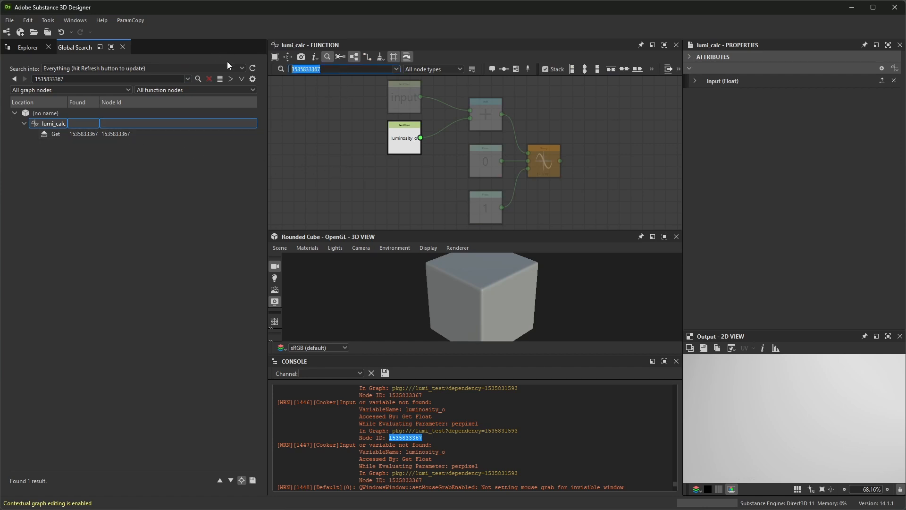
key("Delete")
Copy the Get node's ID from the Global Search results, filter the lumi_calc graph by it, and clear the filter.
right_click(122, 133)
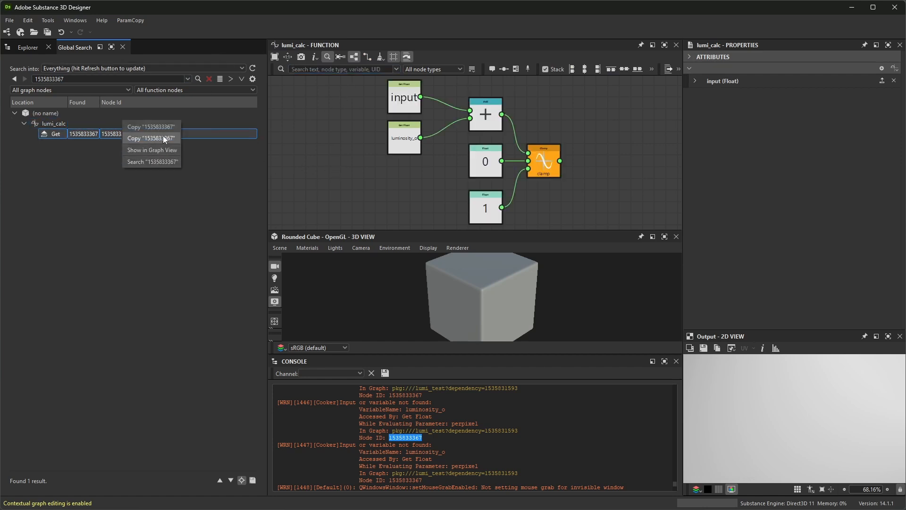
left_click(173, 126)
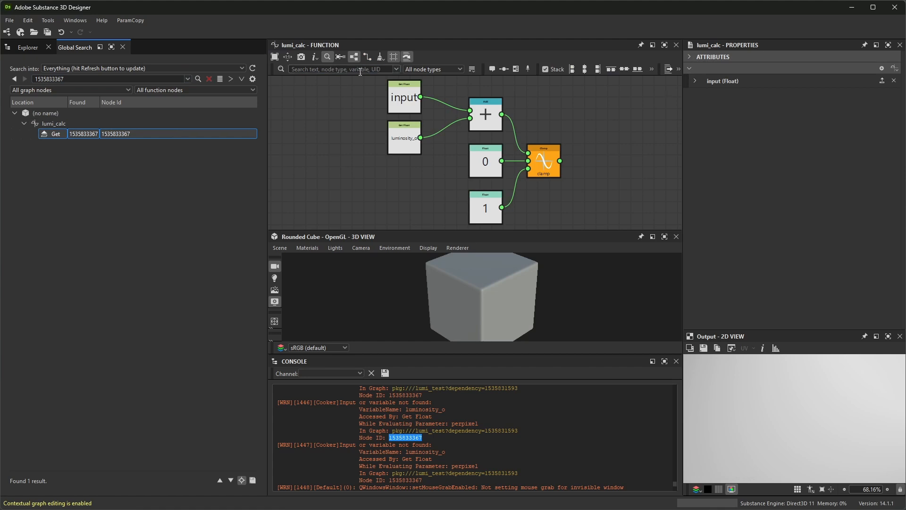
key("ctrl+v")
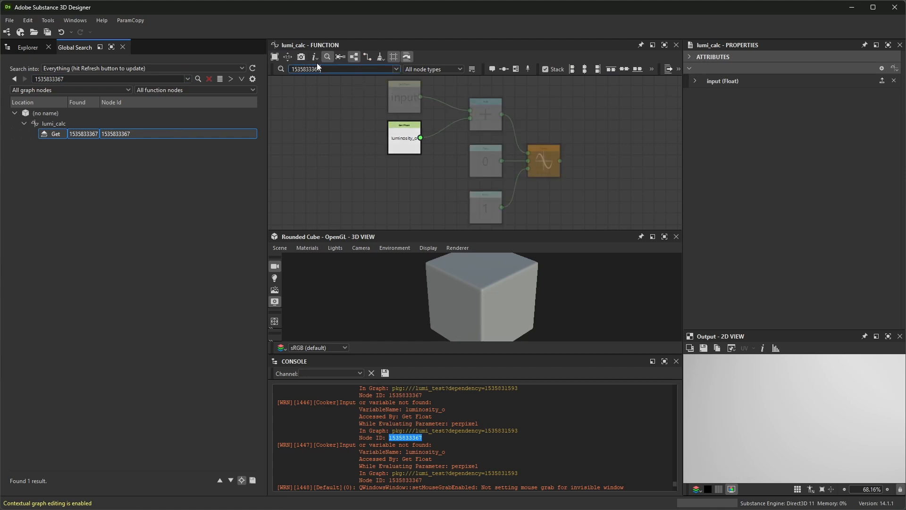
key("ctrl+a")
key("BackSpace")
left_click(335, 117)
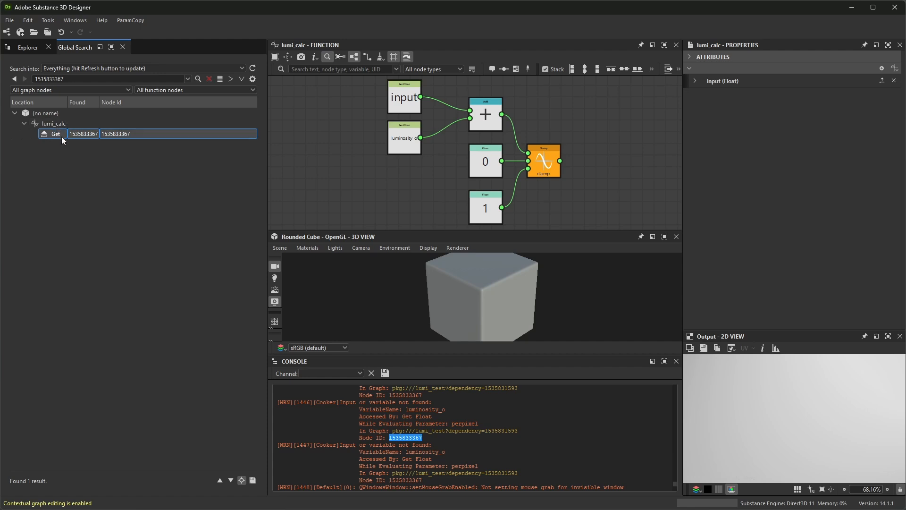
Correct the variable name of the luminosity_o Get Float node in lumi_calc to luminosity_p.
scroll(401, 138, "up", 4)
left_click(406, 136)
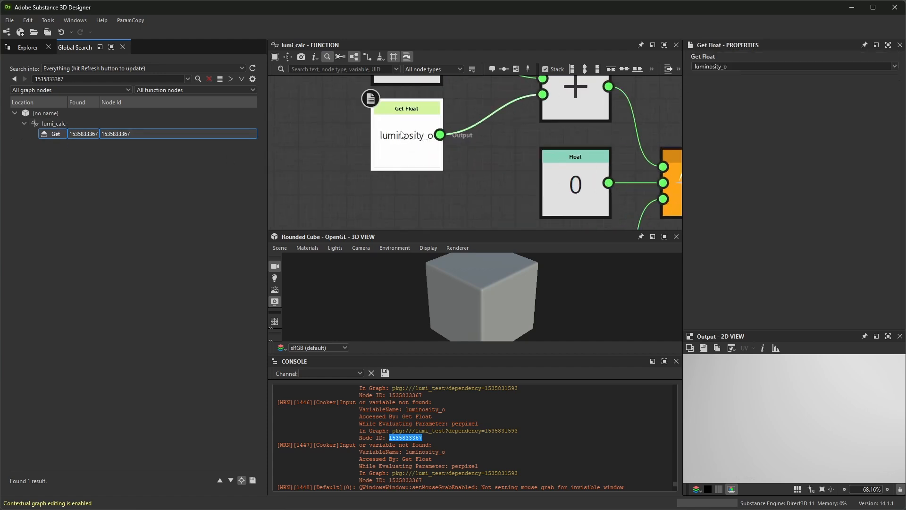
left_click(752, 67)
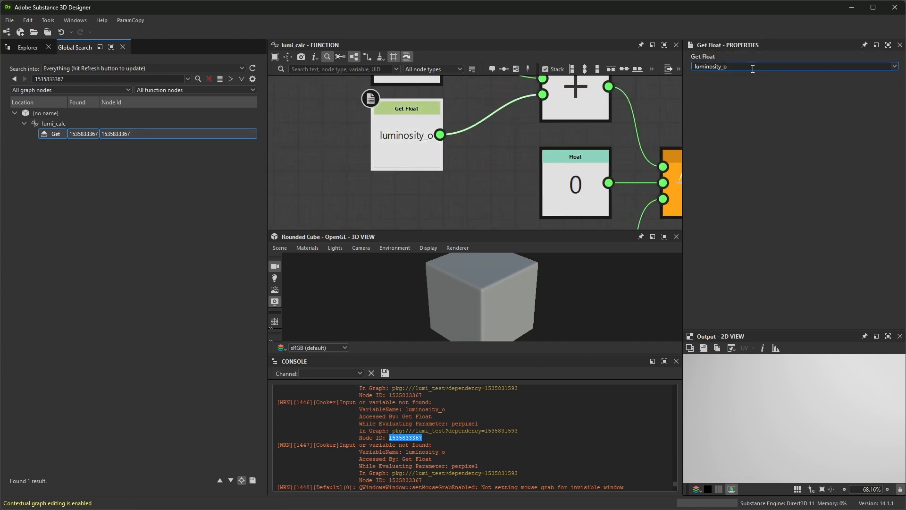
key("Return")
Test the Luminosity preview parameter of the lumi_test graph at about 0.22 and clear the Console messages.
left_click(27, 47)
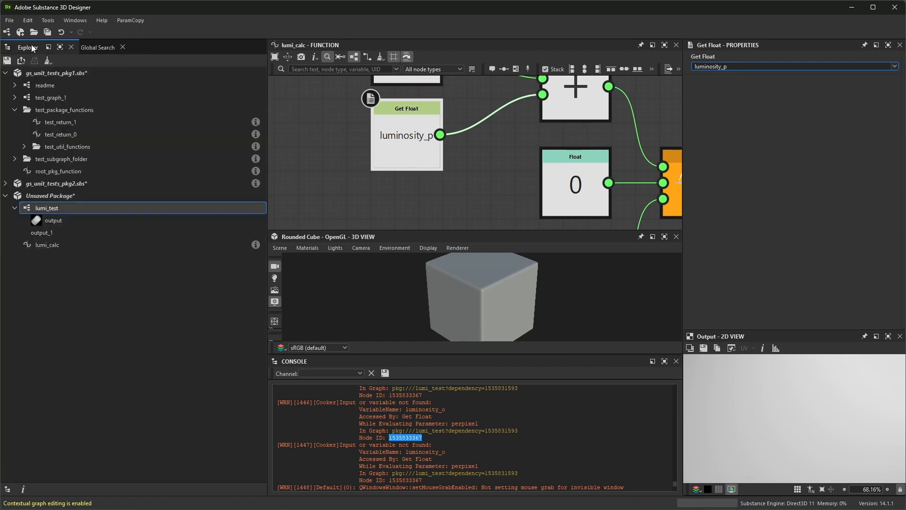
left_click(53, 209)
double_click(52, 209)
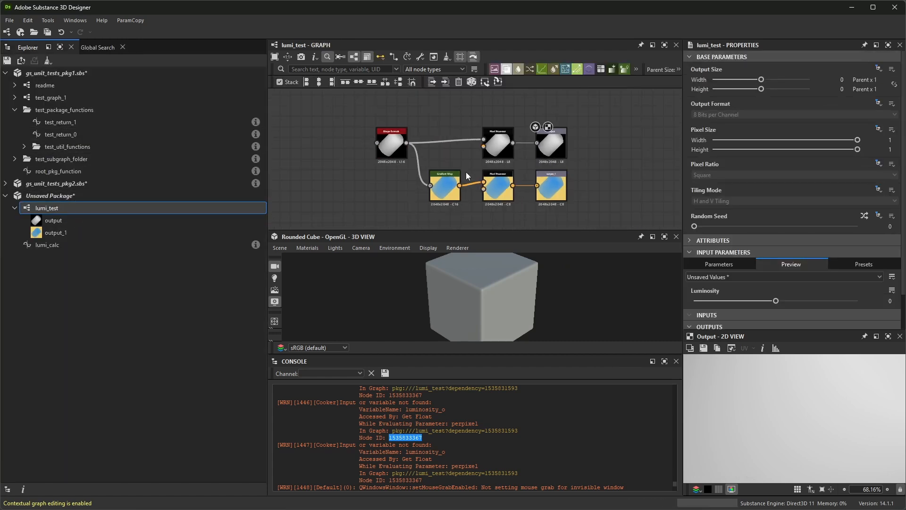
mouse_move(777, 301)
left_mouse_down()
mouse_move(740, 301)
mouse_move(821, 302)
mouse_move(795, 302)
left_mouse_up()
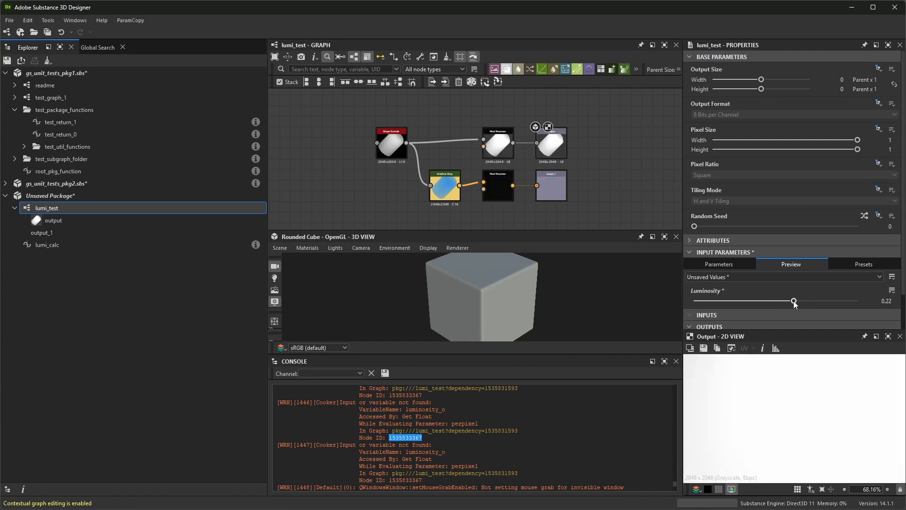
left_click(372, 373)
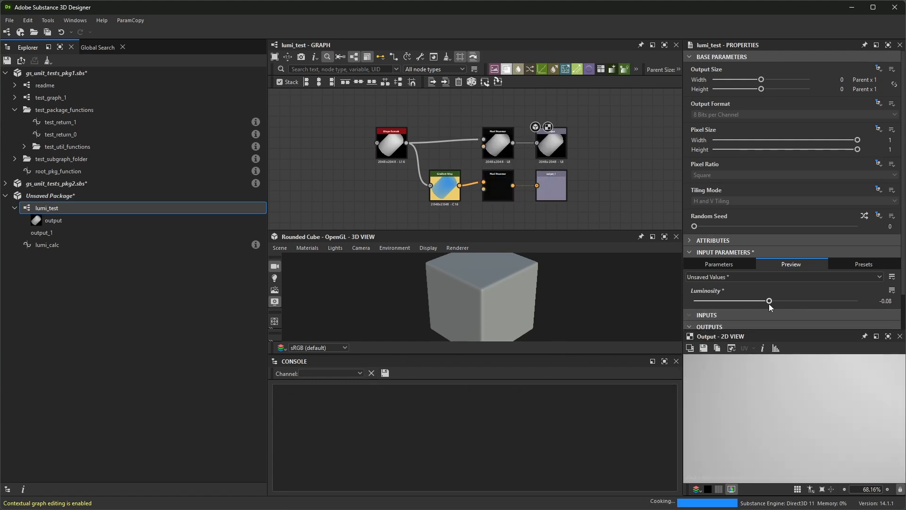
Show output_1 in the 2D view, try different Luminosity values, and set Luminosity back to 0.
left_click(557, 189)
left_click(635, 210)
left_click_drag(766, 303, 787, 302)
left_click(885, 302)
type("0")
key("Return")
Rename the Set node's variable to luminosity_o in the grayscale Pixel Processor's Output Size function.
scroll(564, 151, "up", 2)
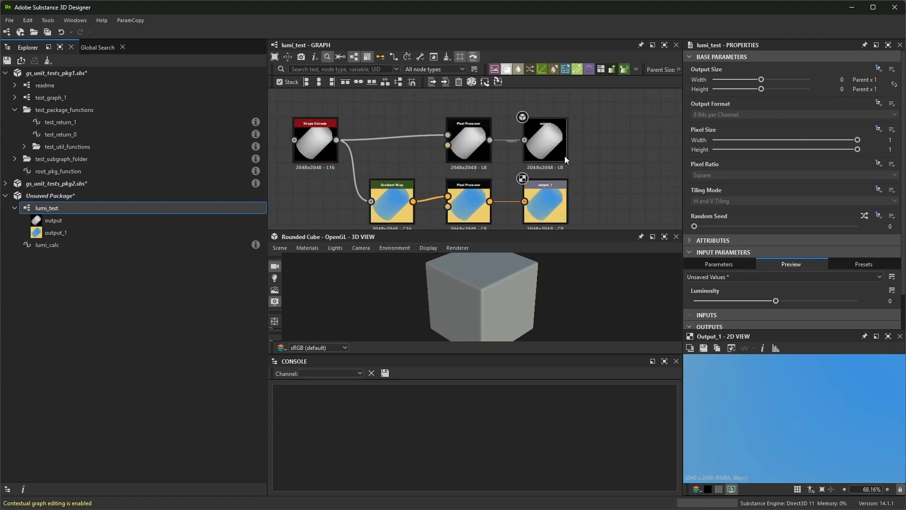
middle_click_drag(526, 164, 535, 127)
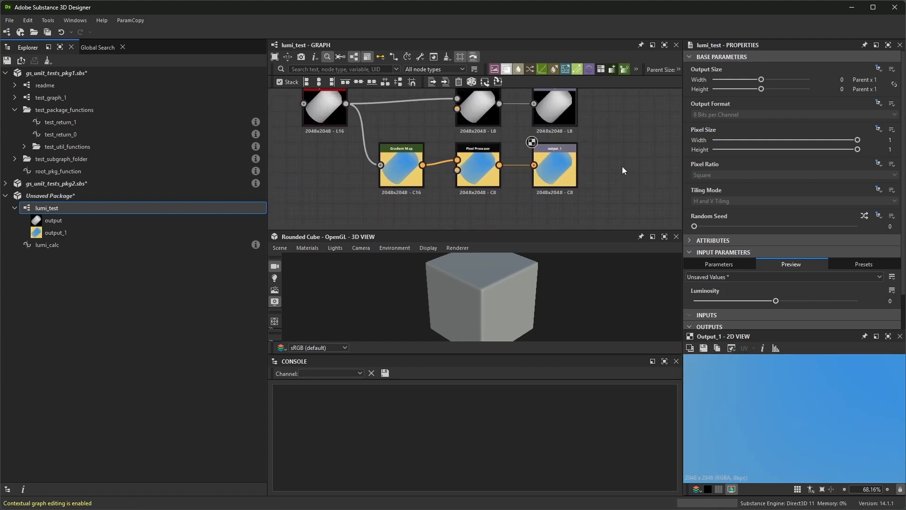
middle_click_drag(622, 166, 604, 190)
left_click(460, 137)
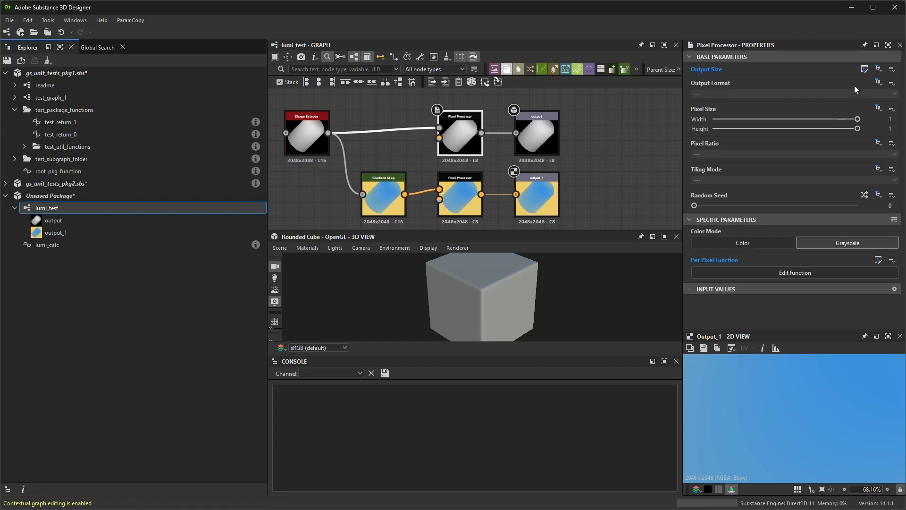
left_click(864, 69)
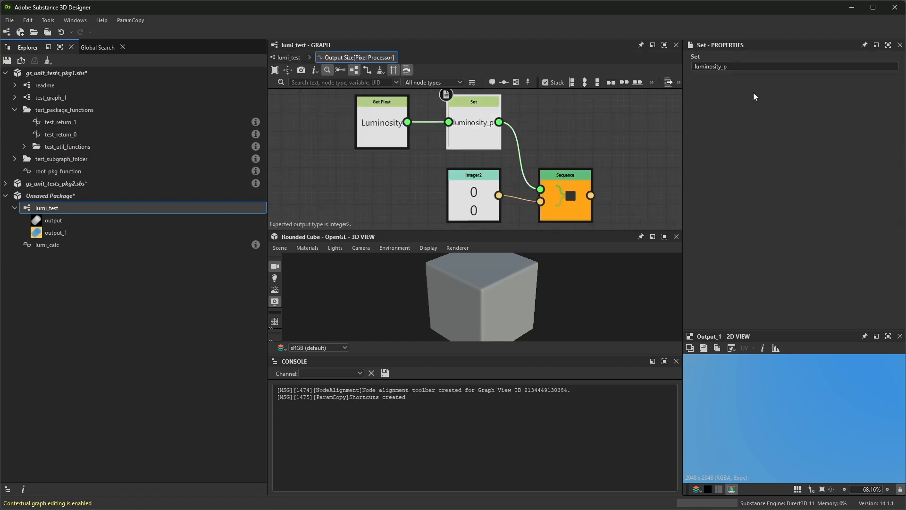
left_click(742, 67)
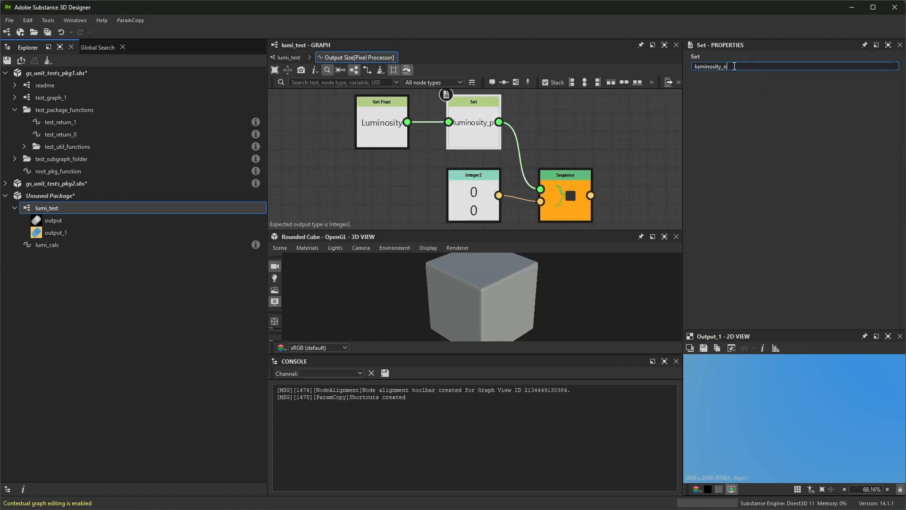
key("Return")
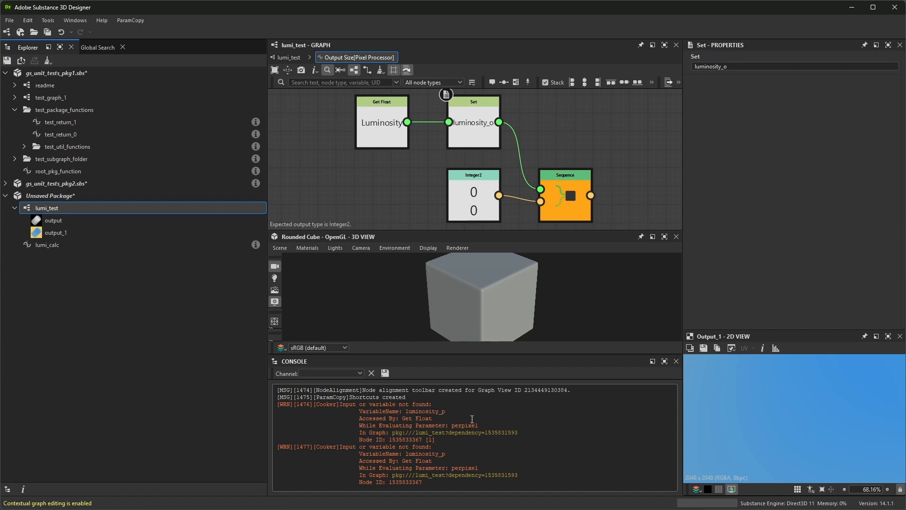
Return to the lumi_test graph and search it for the variable name luminosity_p copied from the Console warning.
left_click(283, 56)
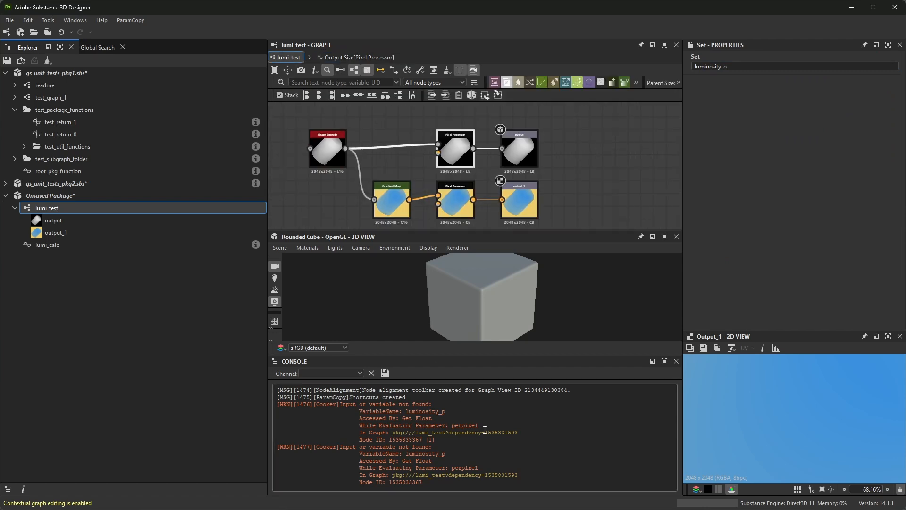
left_click(446, 405)
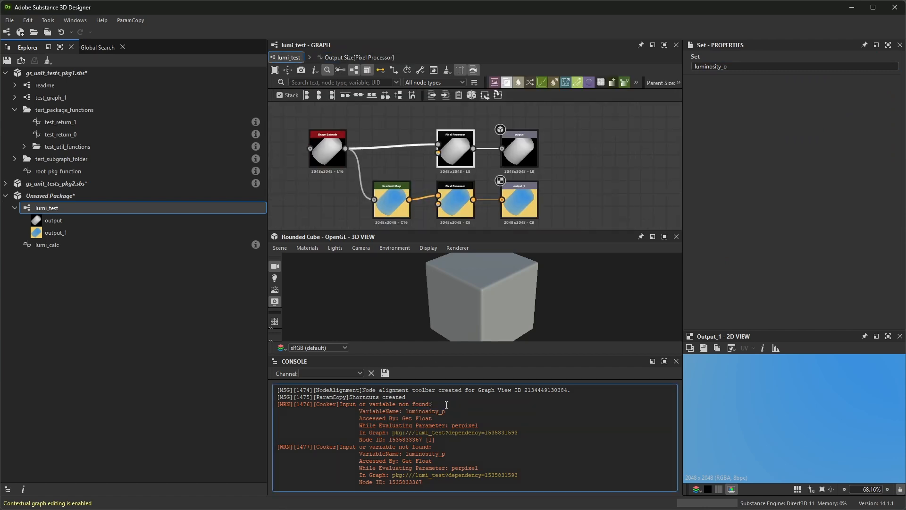
left_click_drag(403, 419, 433, 419)
left_click(410, 419)
double_click(425, 411)
left_click(375, 82)
key("ctrl+v")
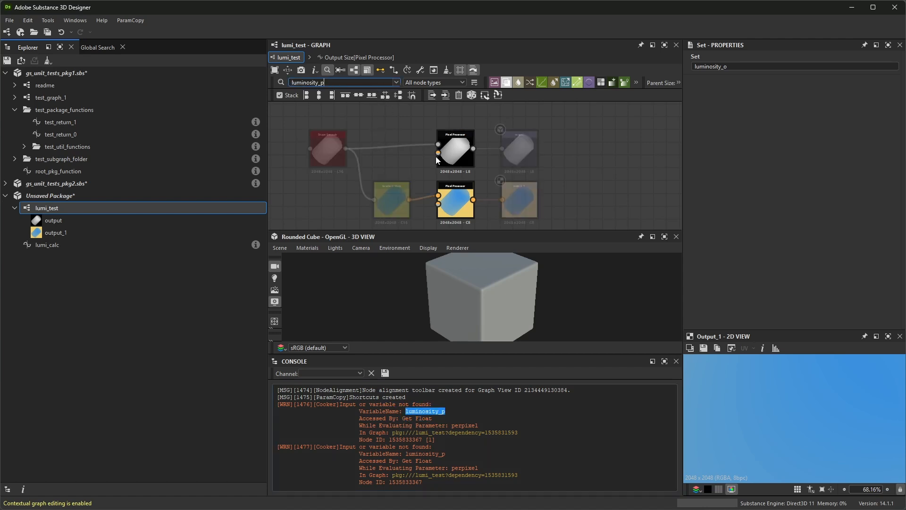
Trace luminosity_p through the grayscale Pixel Processor's Per Pixel function into the lumi_calc function.
left_click(453, 155)
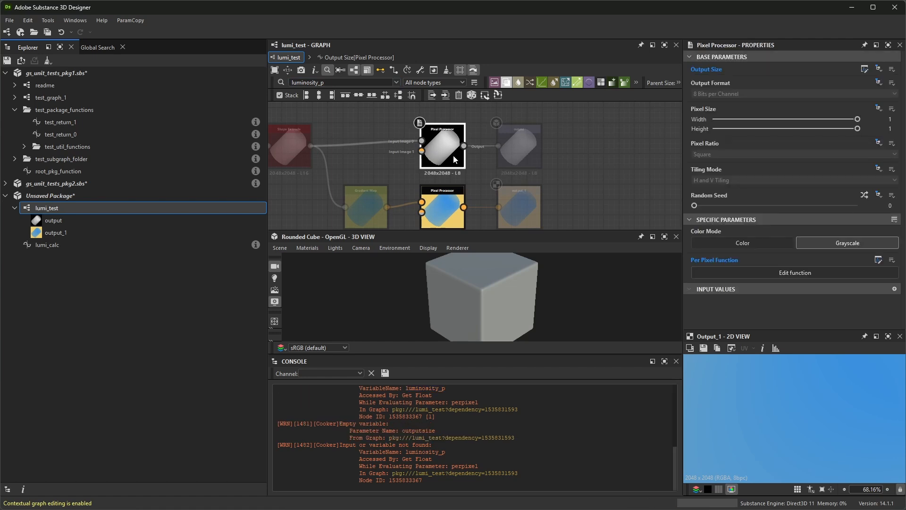
key("ctrl+e")
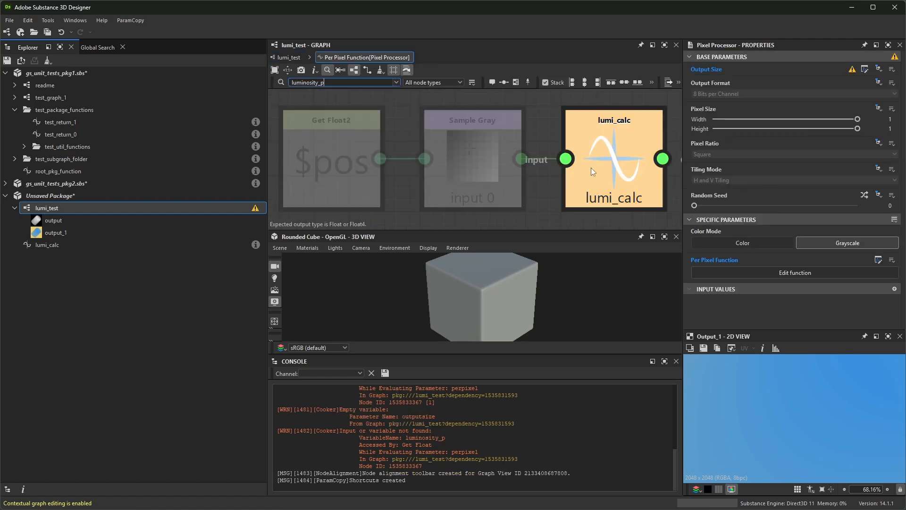
left_click(622, 161)
key("ctrl+e")
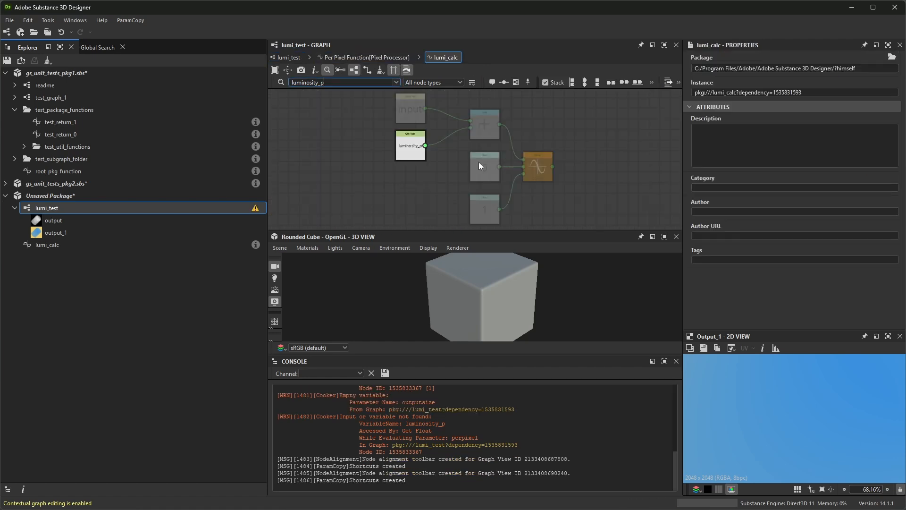
scroll(422, 148, "down", 2)
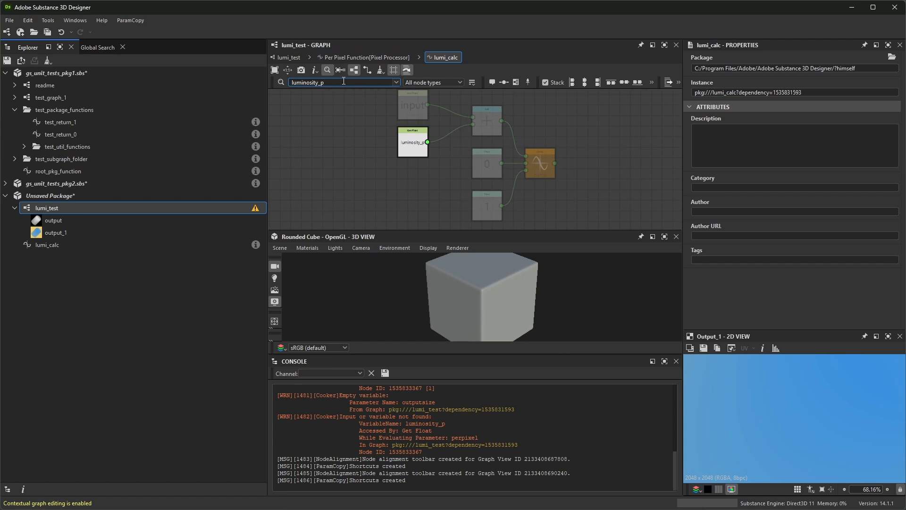
double_click(300, 83)
key("BackSpace")
left_click(289, 58)
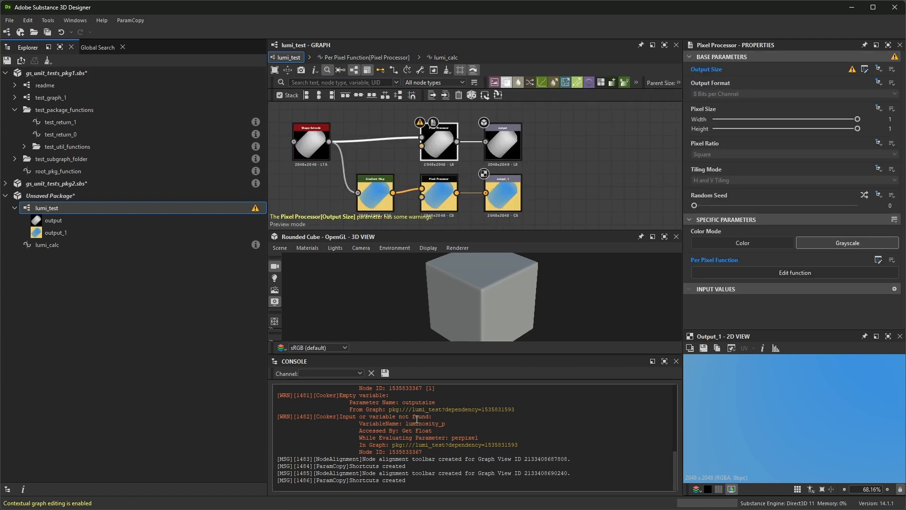
scroll(421, 422, "up", 1)
double_click(405, 410)
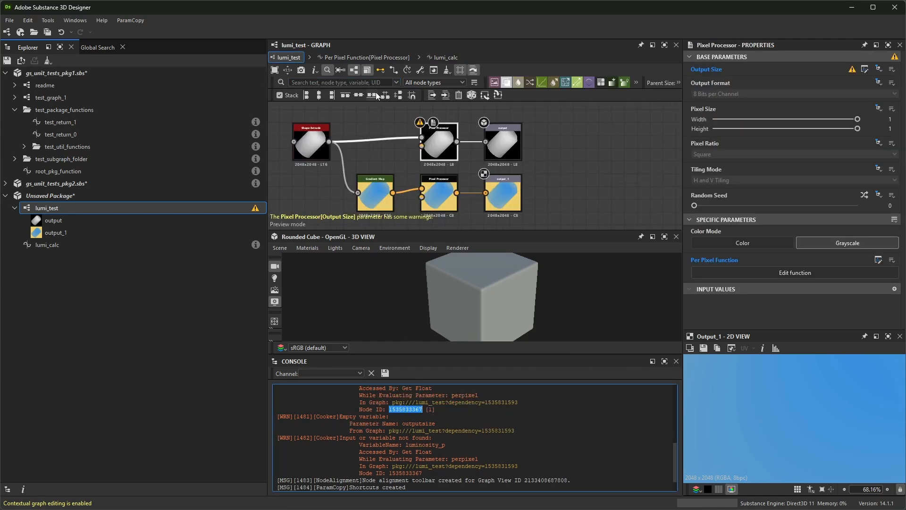
left_click(382, 82)
key("ctrl+v")
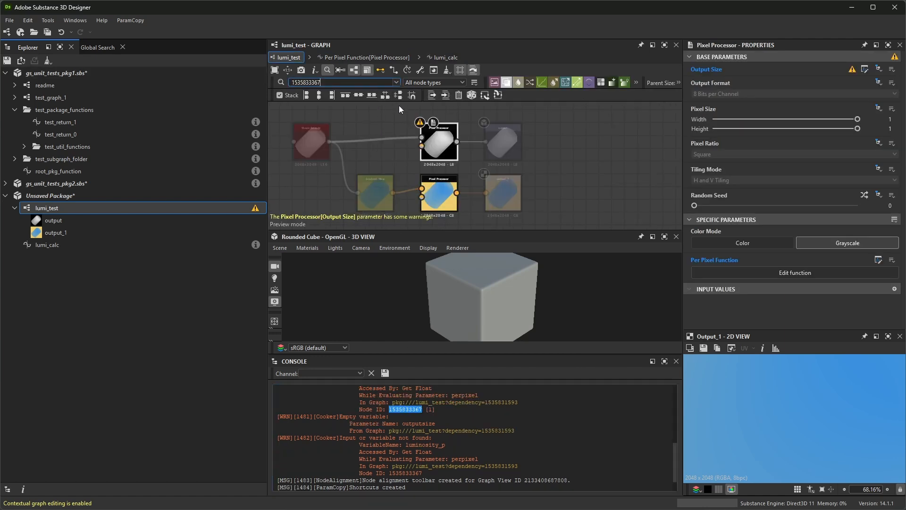
double_click(444, 146)
double_click(634, 152)
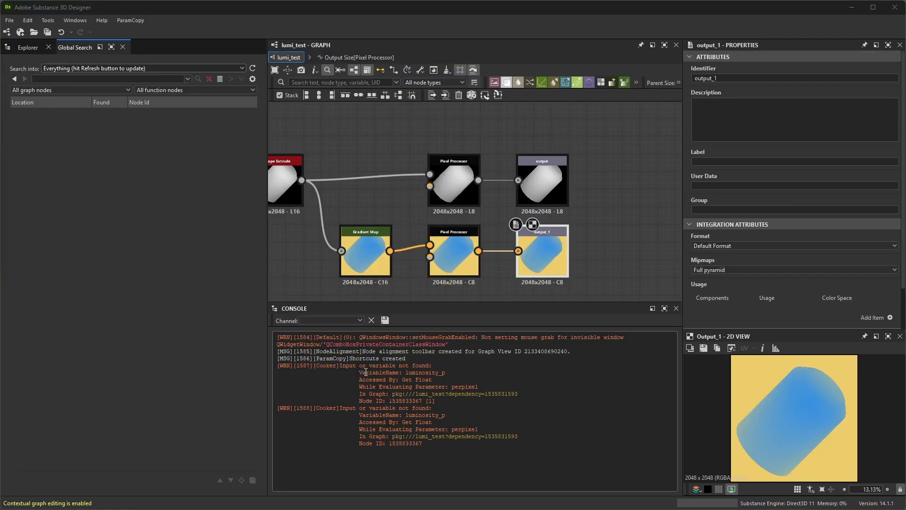
Examine the variable name luminosity_p and its access details in the Console warning.
left_click_drag(401, 379, 447, 370)
left_click(442, 363)
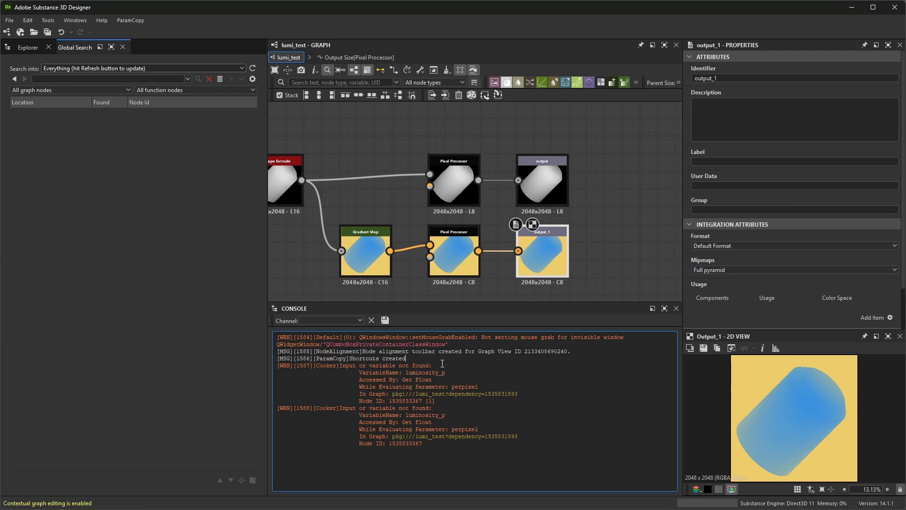
double_click(407, 373)
left_click(455, 353)
Disable the Global Search filters for graph name, folder name, comment/frame, function name, input parameter and variable getter, keeping Variable Setter and Graph parameter function.
left_click(252, 79)
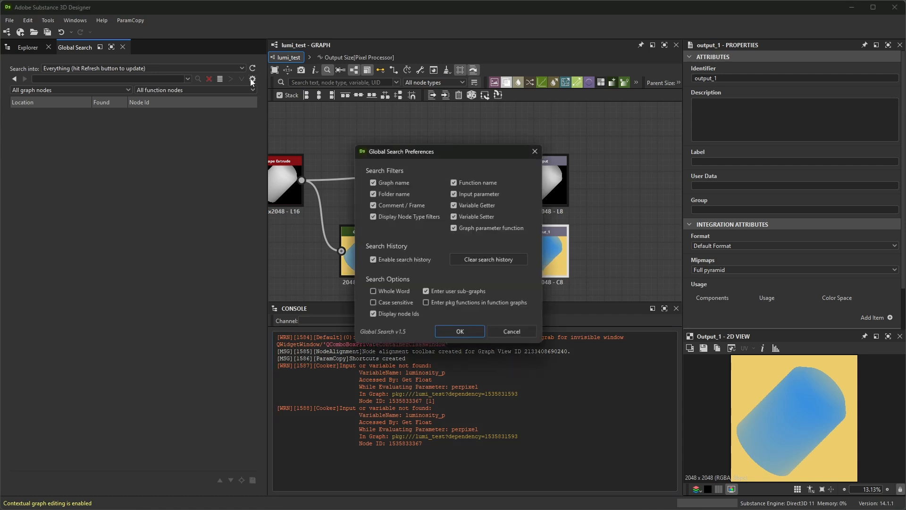
left_click(474, 194)
left_click(474, 206)
left_click(396, 182)
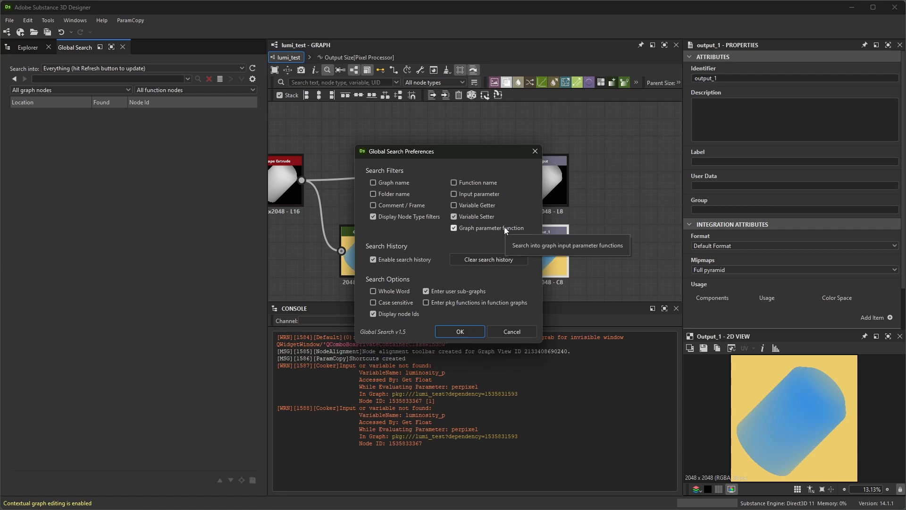
left_click(459, 332)
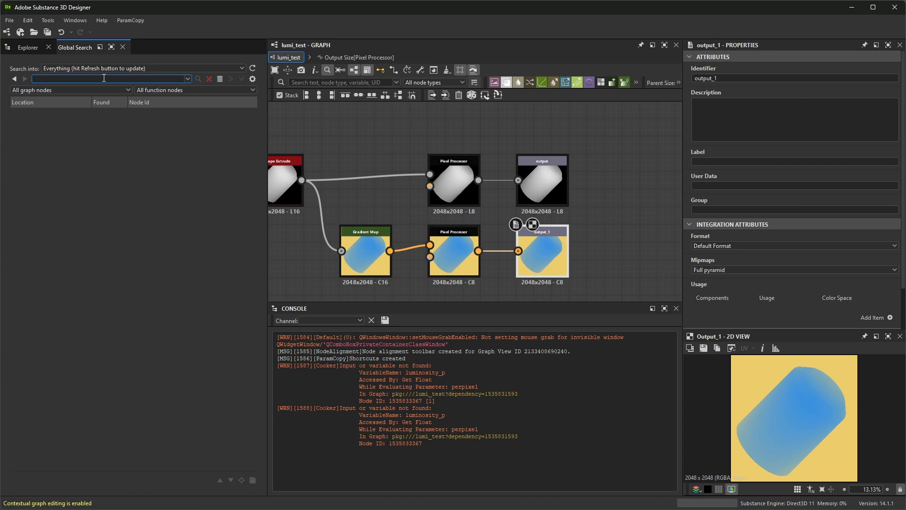
Run a Global Search for lumi and widen the Found column to show the full variable names.
type("lumi")
left_click(198, 79)
left_click(129, 155)
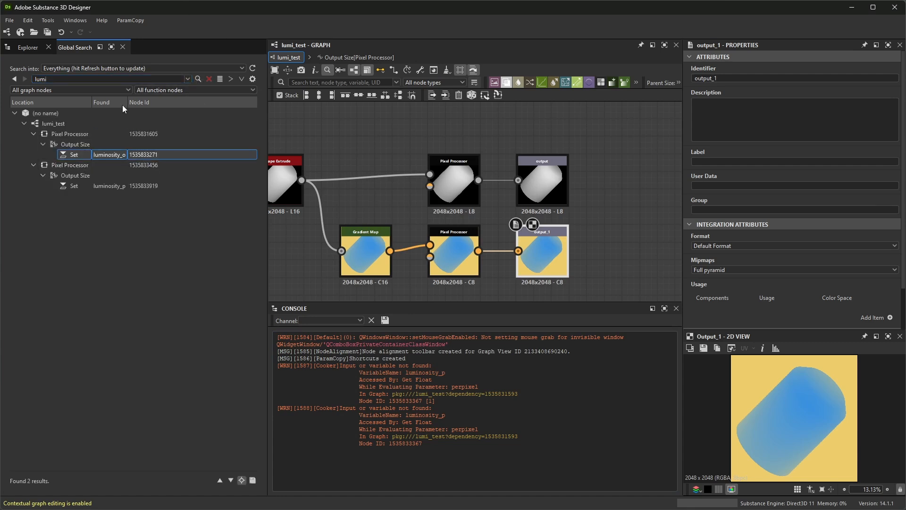
left_click_drag(126, 103, 142, 102)
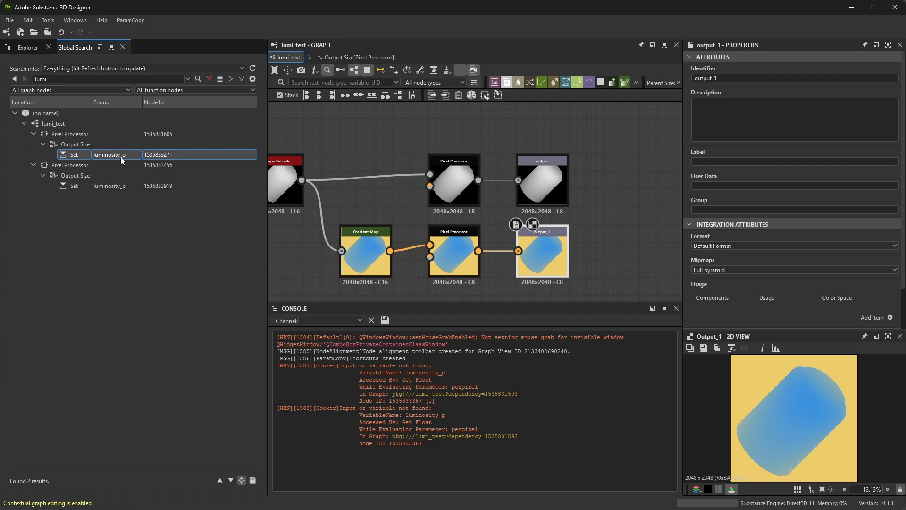
Show the Pixel Processor containing the luminosity_o setter in the graph view and open its Output Size function.
right_click(66, 134)
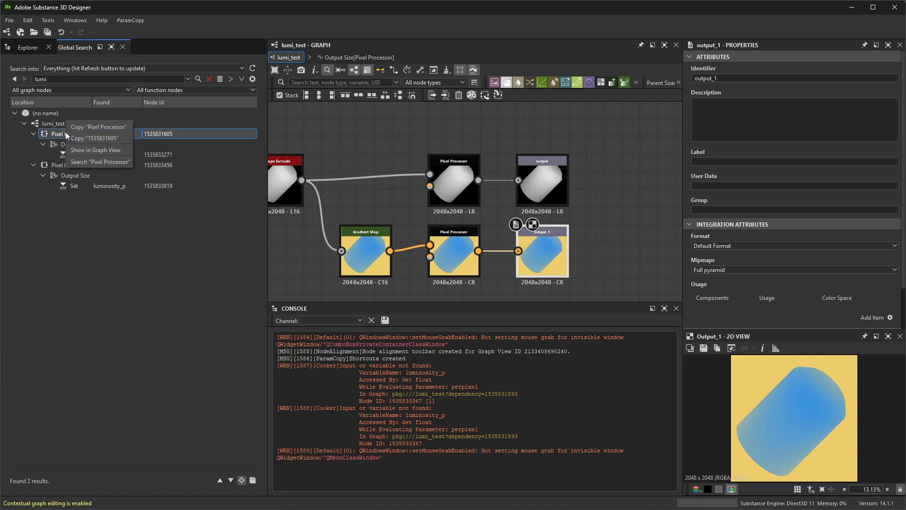
left_click(98, 148)
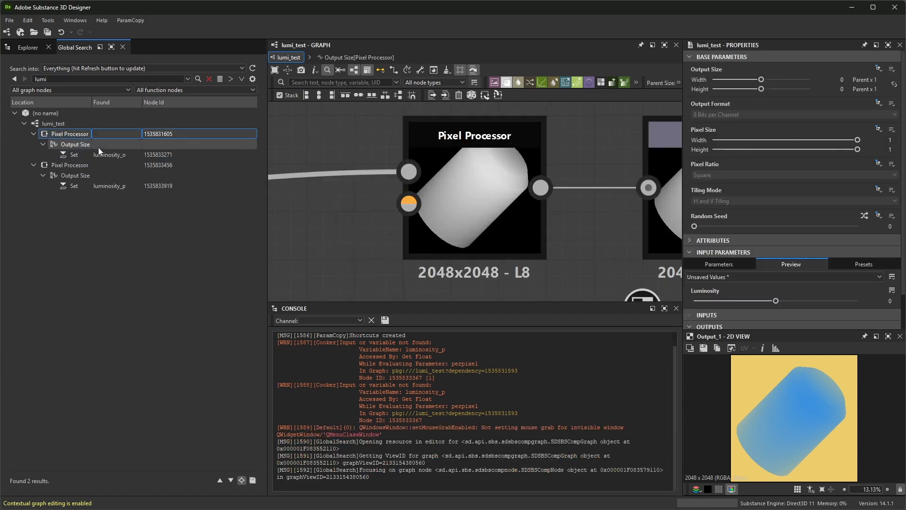
double_click(467, 174)
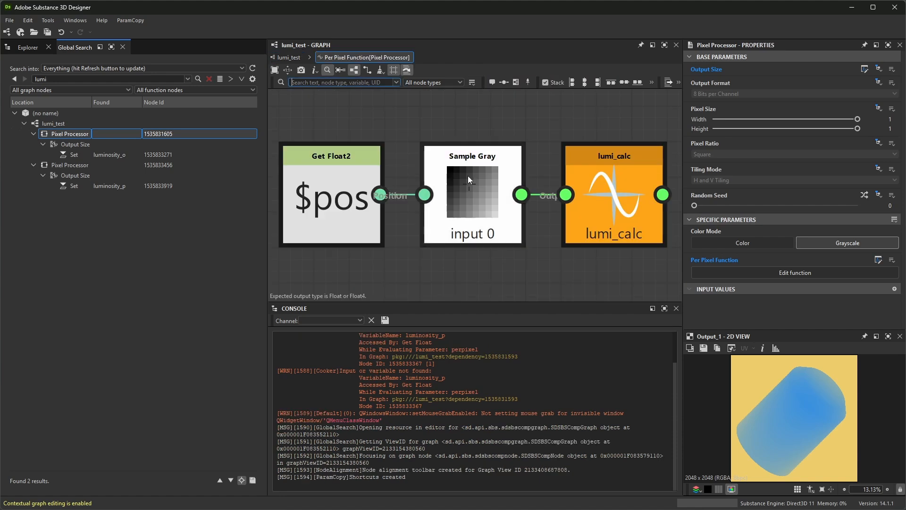
left_click(463, 183)
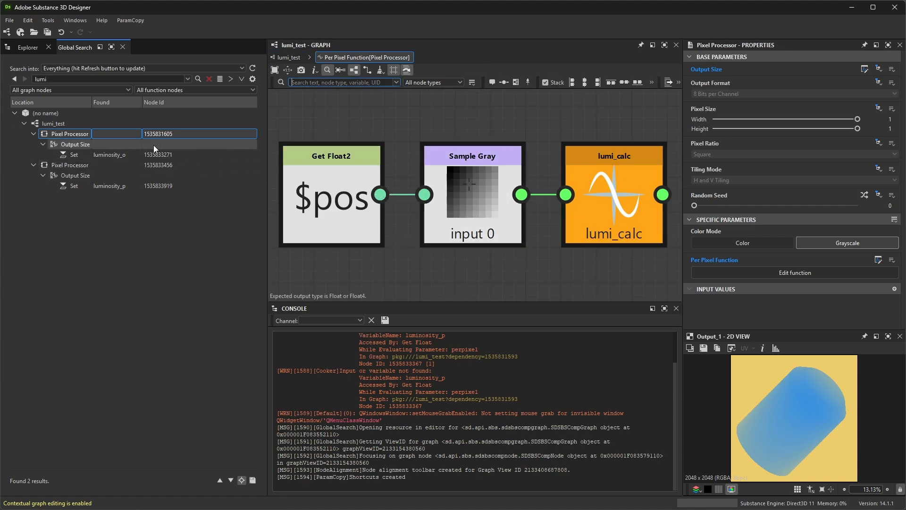
left_click(864, 69)
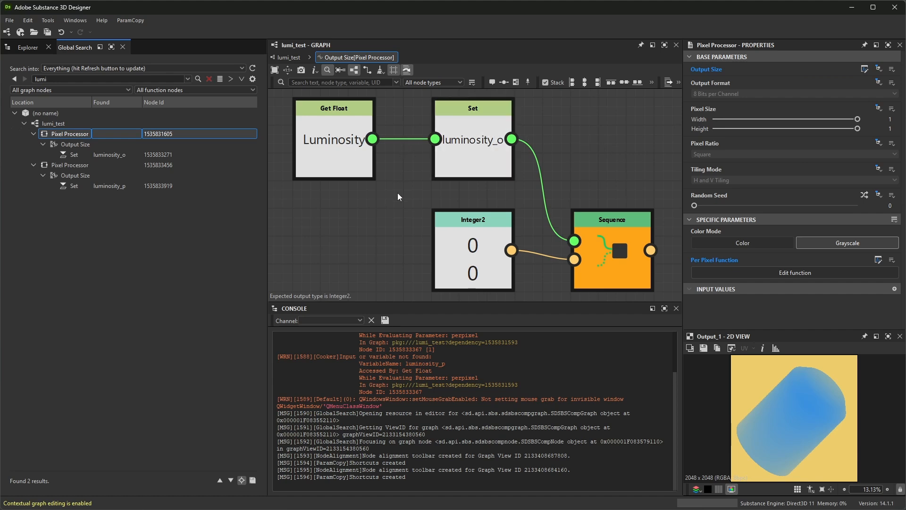
Rename the Set node's variable to luminosity_p in the Output Size function.
left_click(472, 160)
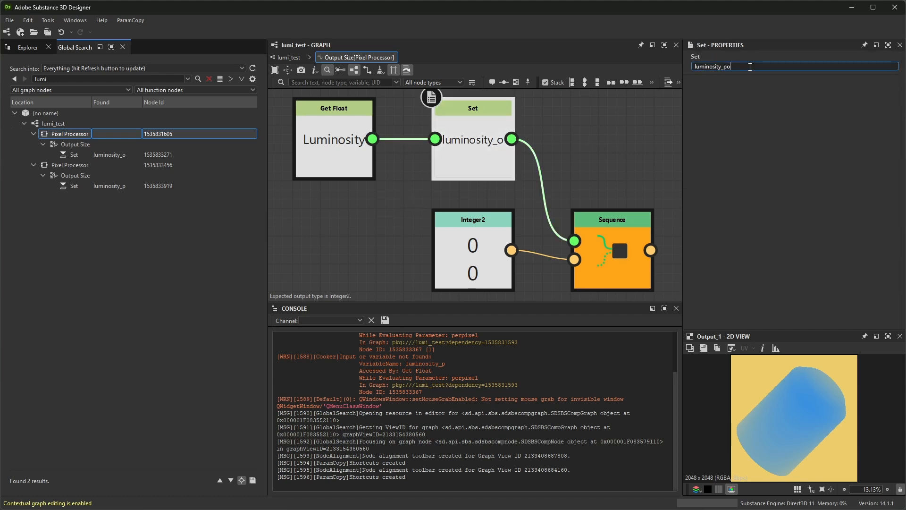
key("BackSpace")
key("Return")
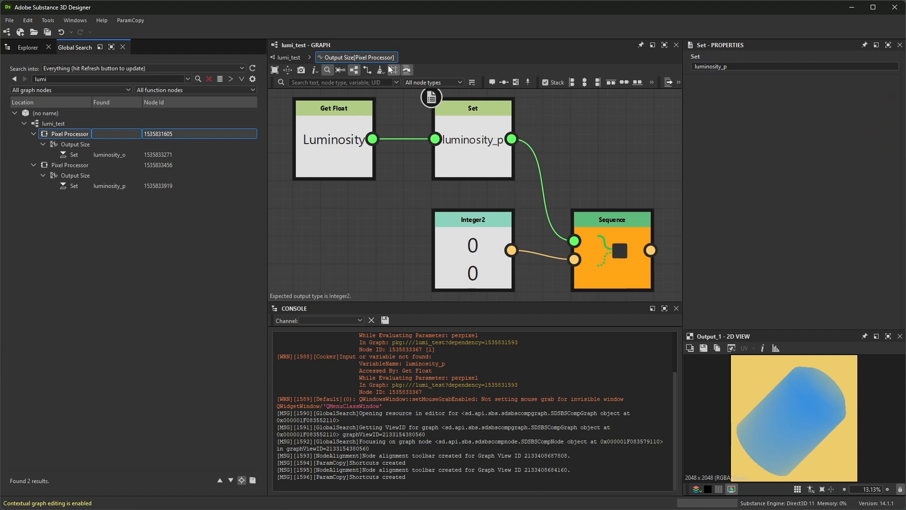
Return to the lumi_test graph and show the grayscale output node in the 2D view.
left_click(282, 58)
scroll(579, 146, "down", 5)
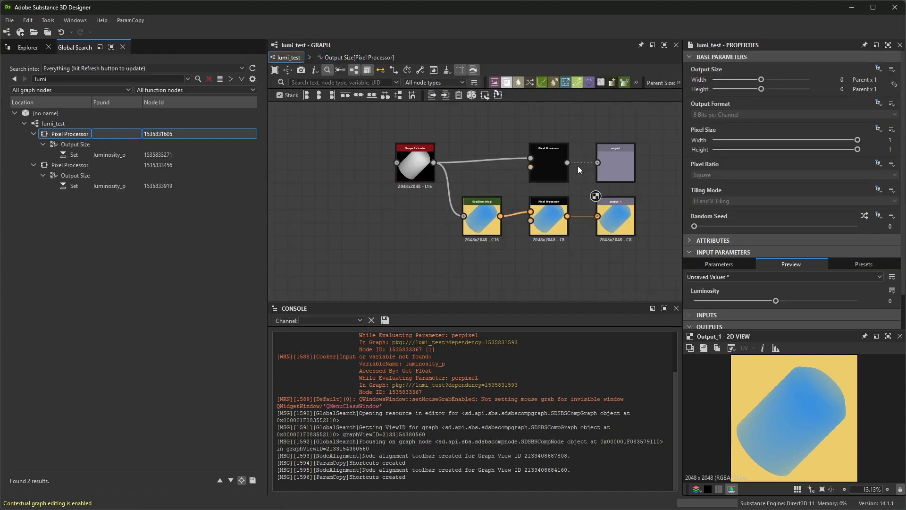
double_click(626, 169)
left_click(645, 282)
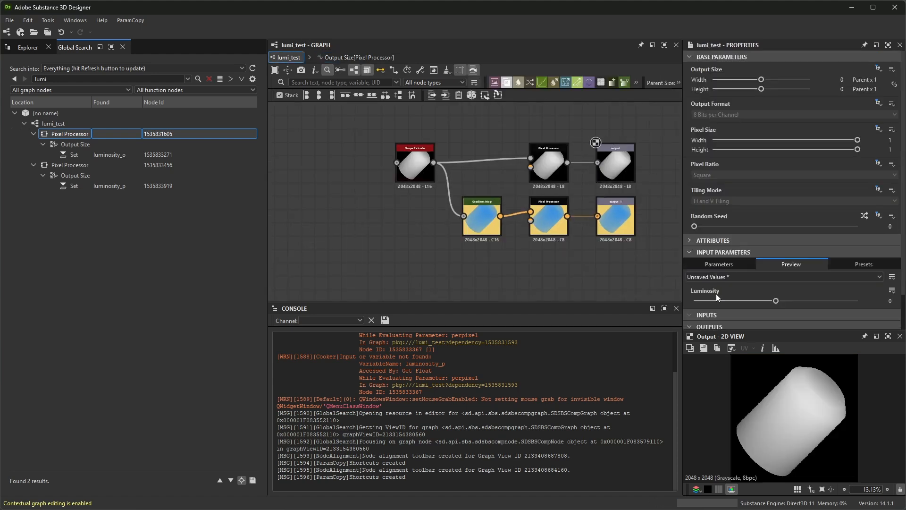
Test the Luminosity preview parameter at about 0.13 and set it back to 0.
scroll(715, 293, "down", 1)
mouse_move(784, 277)
left_mouse_down()
mouse_move(812, 276)
mouse_move(767, 274)
mouse_move(809, 274)
mouse_move(786, 273)
left_mouse_up()
left_click(874, 273)
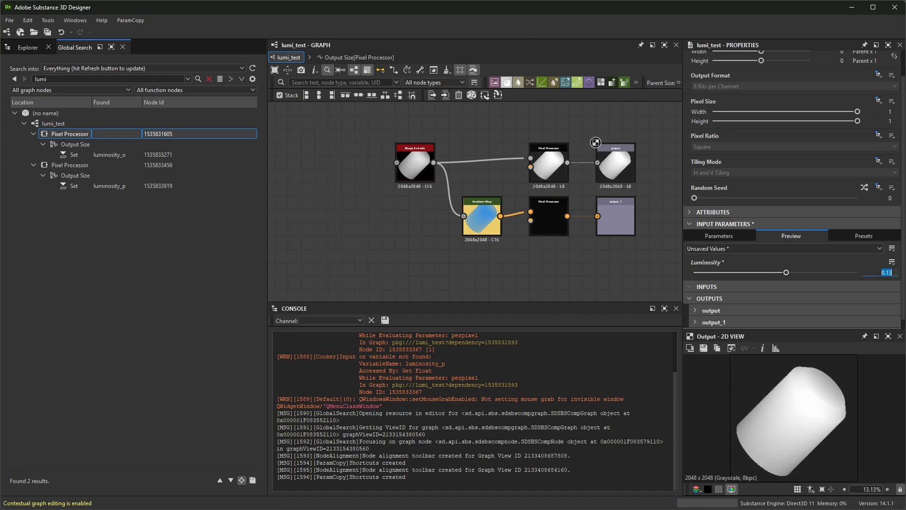
type("0")
key("Return")
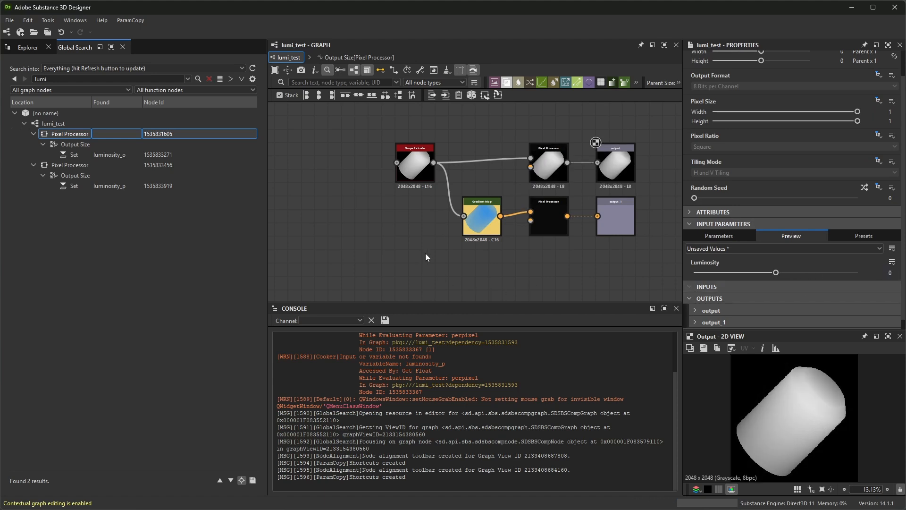